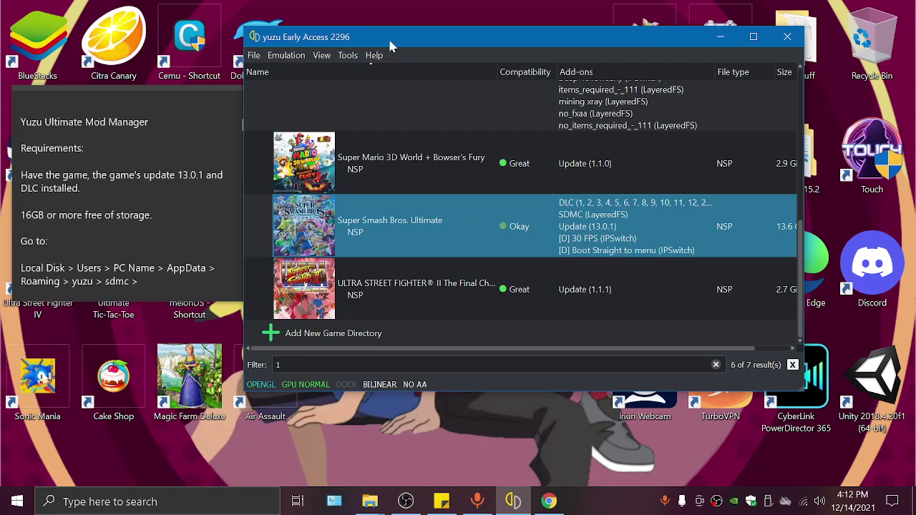
Step: Switch to File Explorer and open the DELL PC profile folder under Users on Local Disk (C:)
drag(392, 46, 415, 37)
click(371, 503)
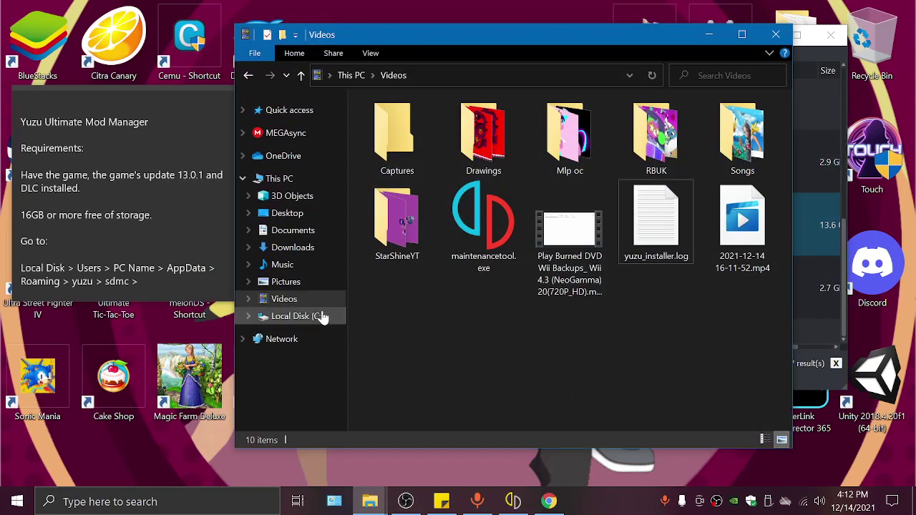
click(322, 316)
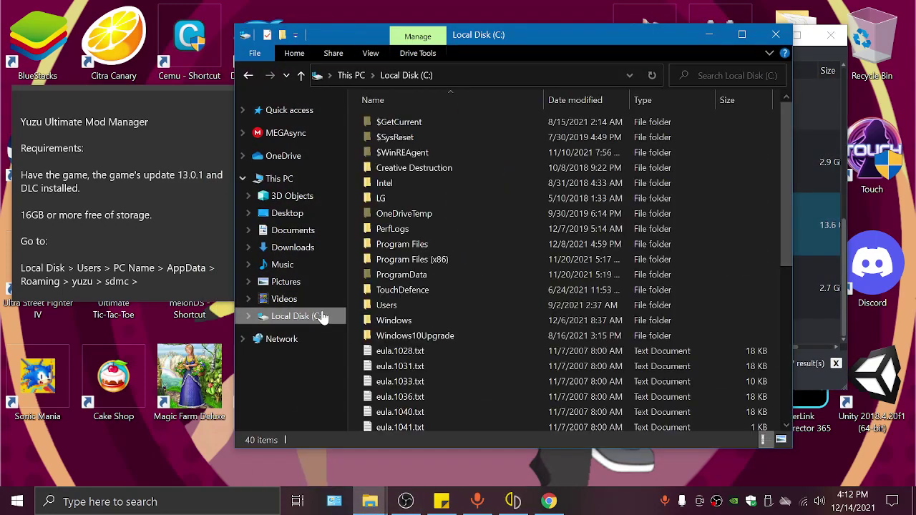
double_click(387, 305)
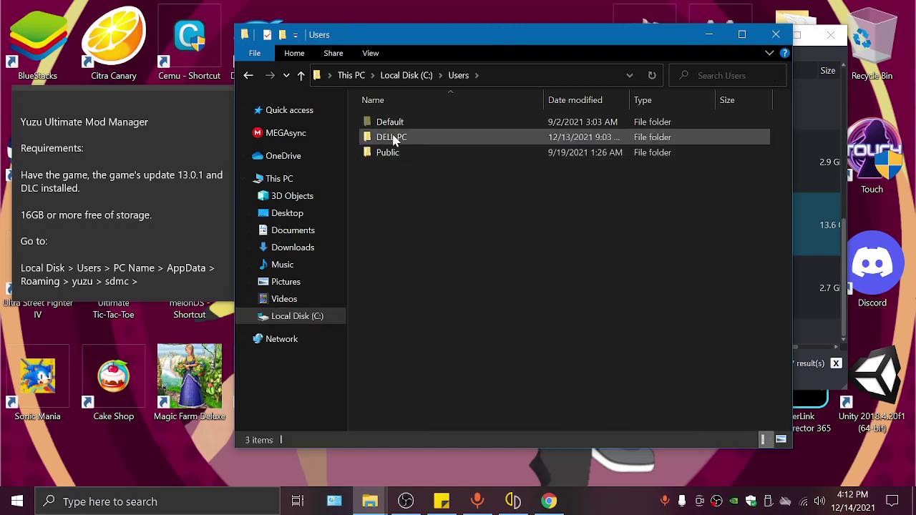
double_click(392, 138)
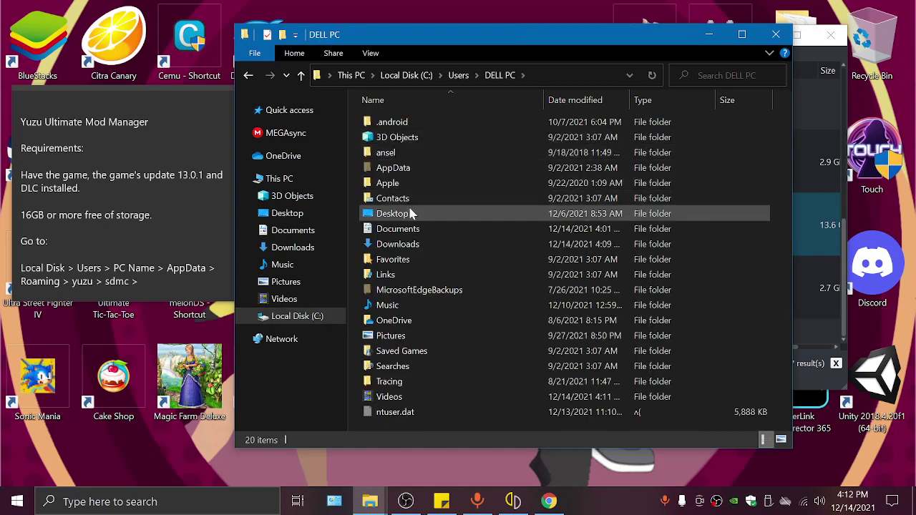
Step: Make sure hidden items are shown, and open the AppData folder
click(371, 54)
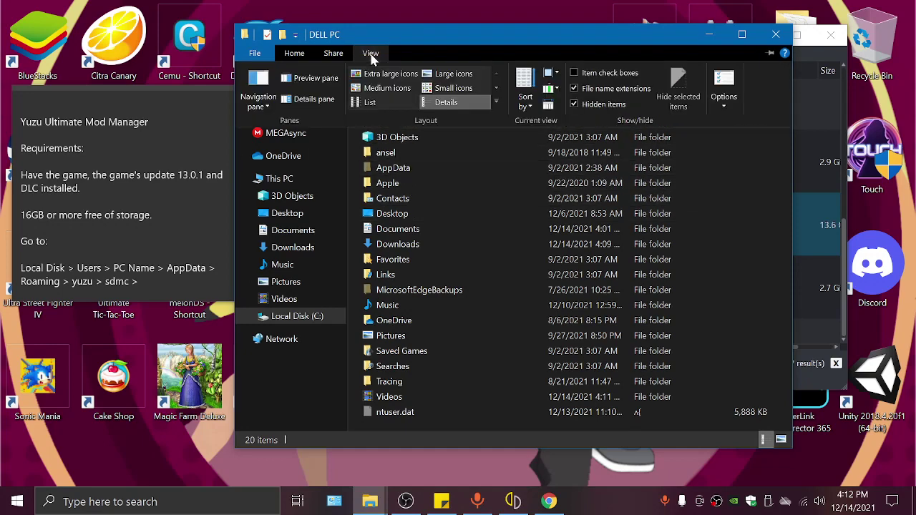
click(573, 104)
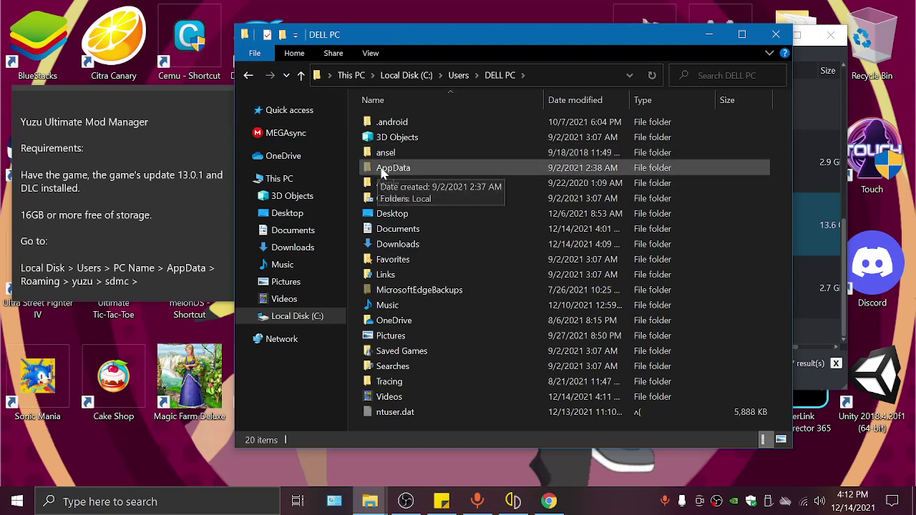
double_click(377, 172)
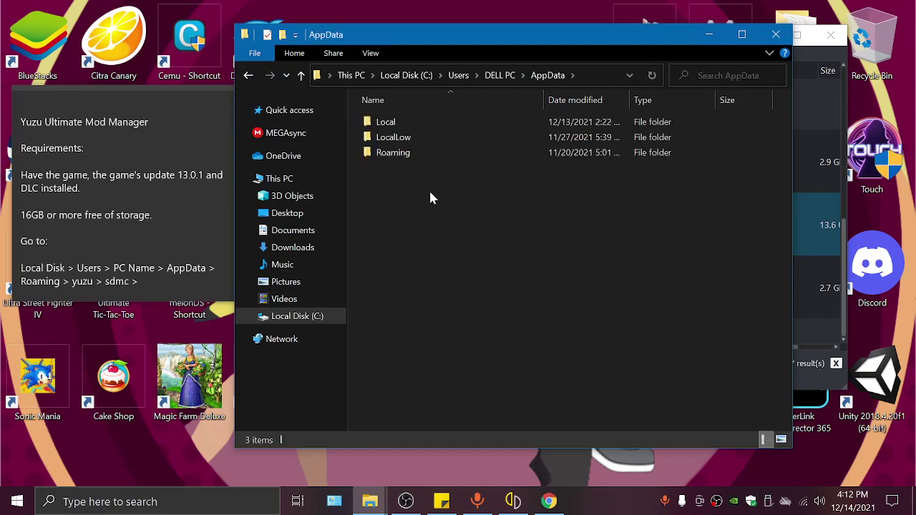
Step: Open the Roaming folder and go through yuzu to its sdmc folder
double_click(389, 152)
scroll(411, 331, down, 4)
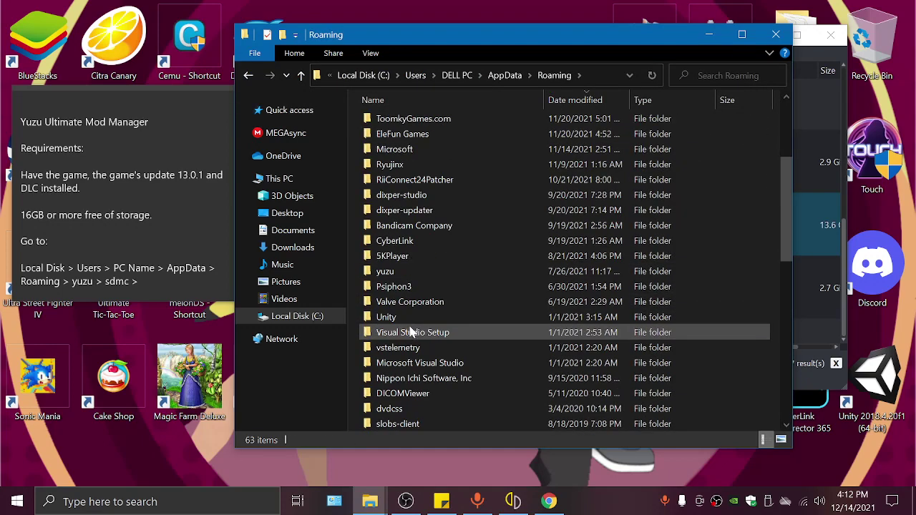
double_click(400, 271)
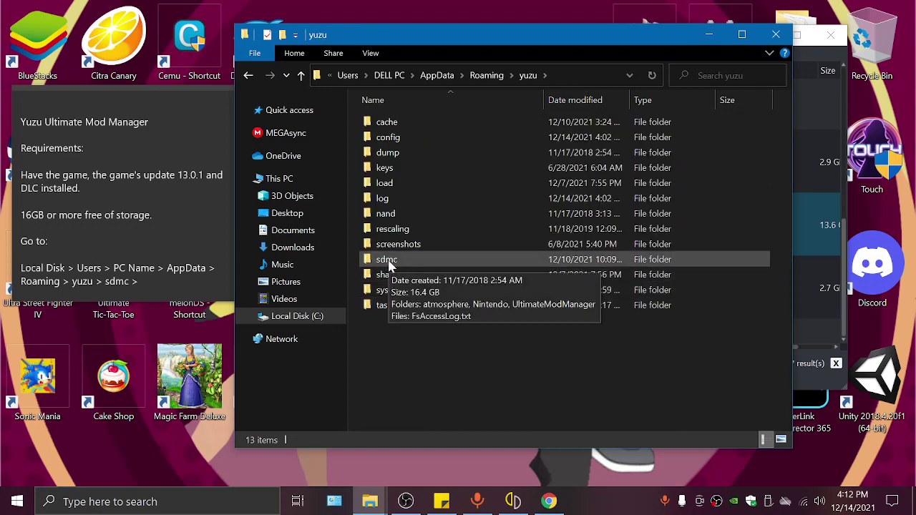
double_click(388, 262)
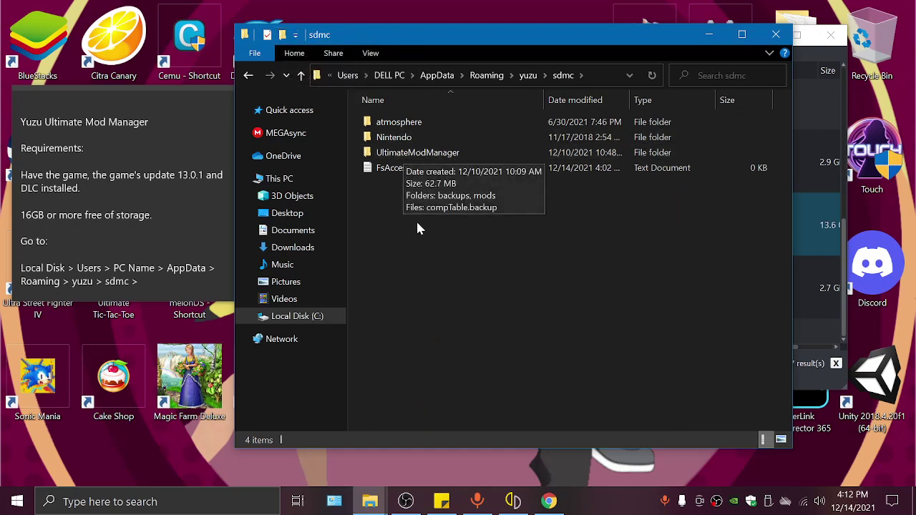
Step: Open the mods folder inside UltimateModManager and shift the window slightly aside
double_click(393, 156)
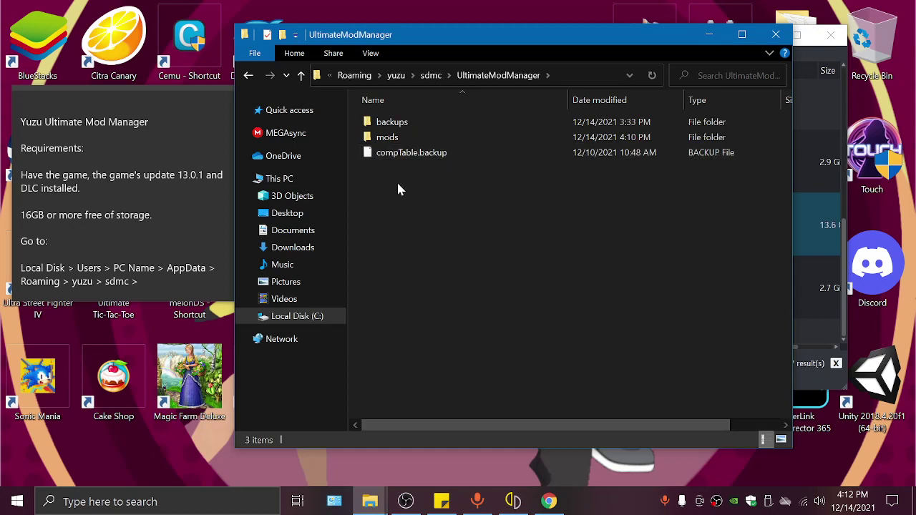
double_click(390, 139)
drag(419, 255, 423, 121)
click(403, 251)
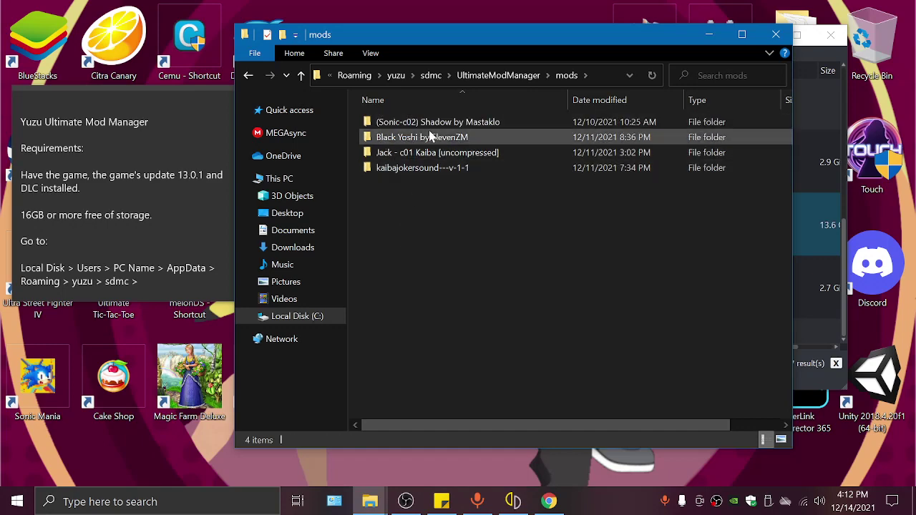
drag(420, 256, 419, 202)
drag(427, 41, 366, 36)
Step: Switch to Chrome and review the Breath Of The Wild Inspired Zelda mod page on GameBanana, including a preview image
click(551, 499)
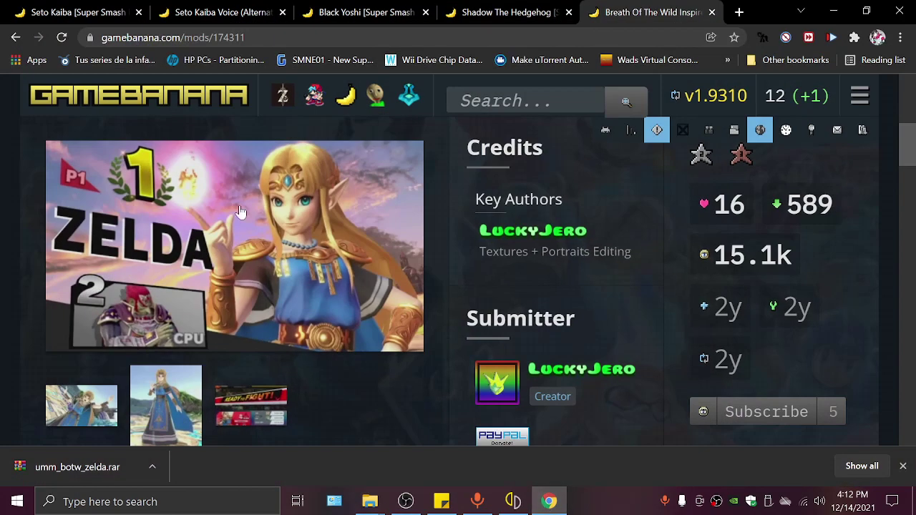
scroll(342, 280, up, 2)
scroll(353, 292, up, 4)
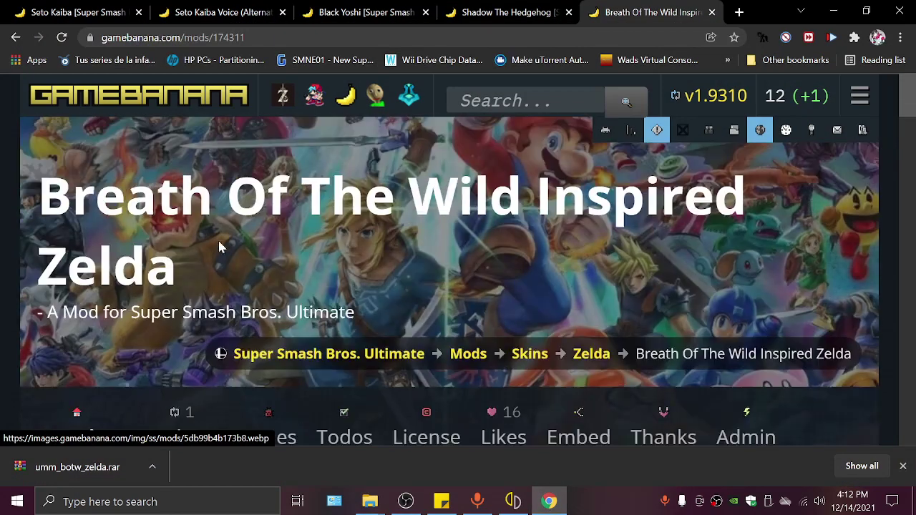
scroll(292, 270, down, 5)
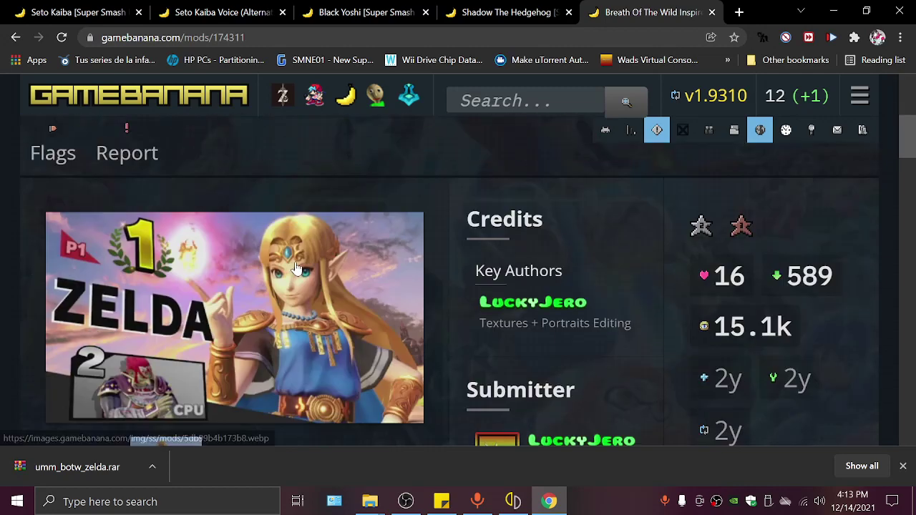
scroll(322, 328, down, 2)
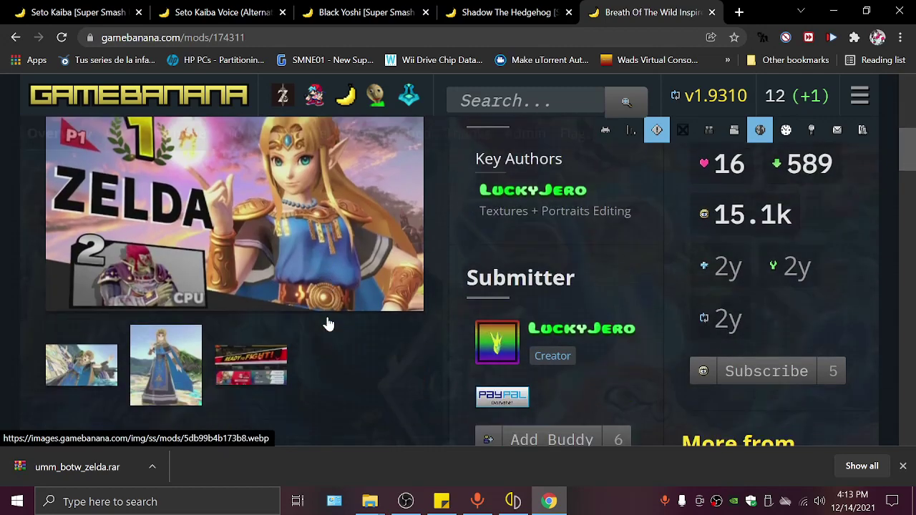
click(171, 330)
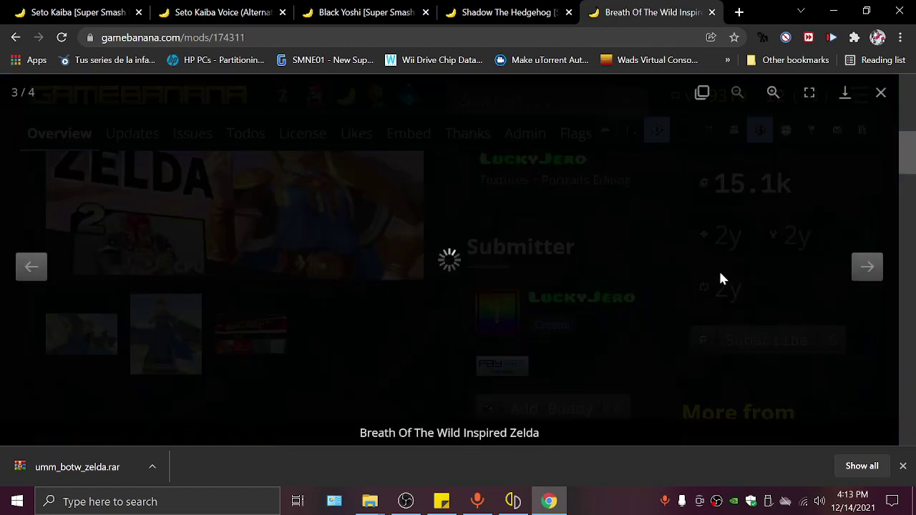
click(150, 168)
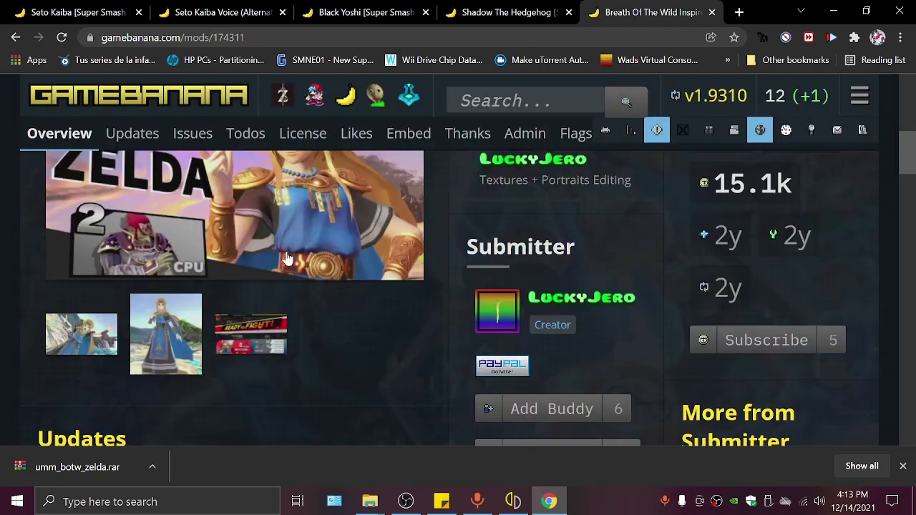
Step: Minimize the browser and open the Downloads folder in a second File Explorer window
click(834, 11)
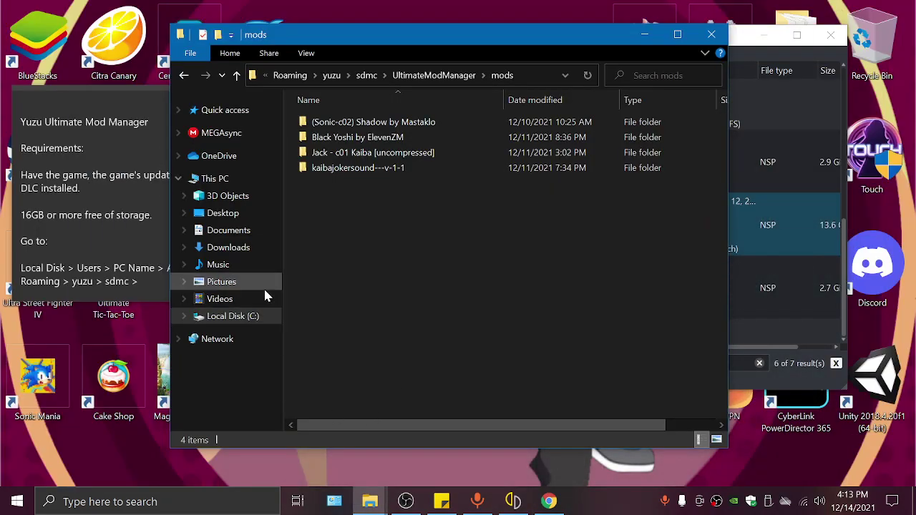
click(190, 53)
click(191, 85)
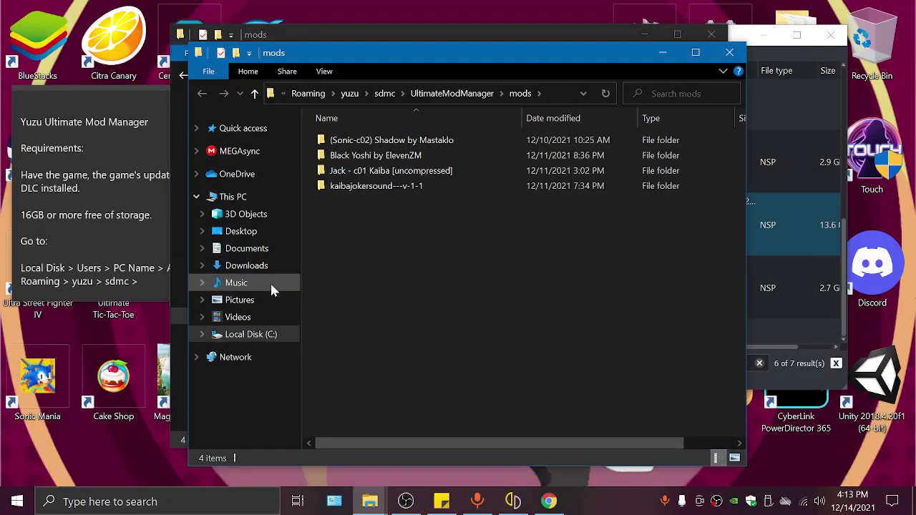
click(241, 265)
scroll(598, 301, down, 5)
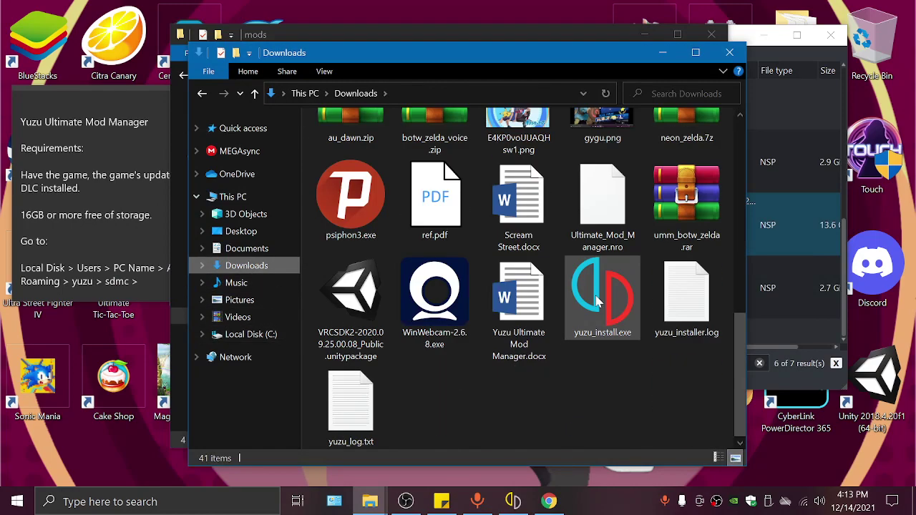
Step: Extract umm_botw_zelda.rar in Downloads to its own folder
click(679, 224)
right_click(685, 215)
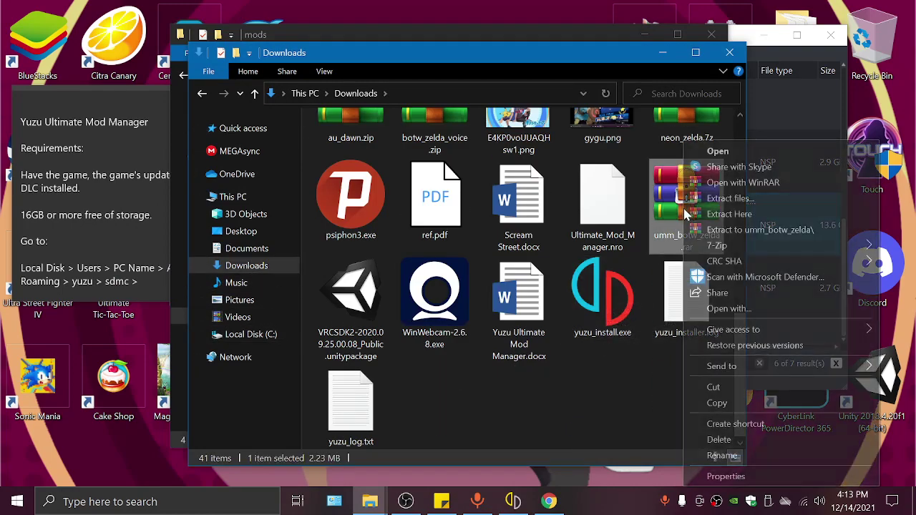
click(726, 204)
click(500, 395)
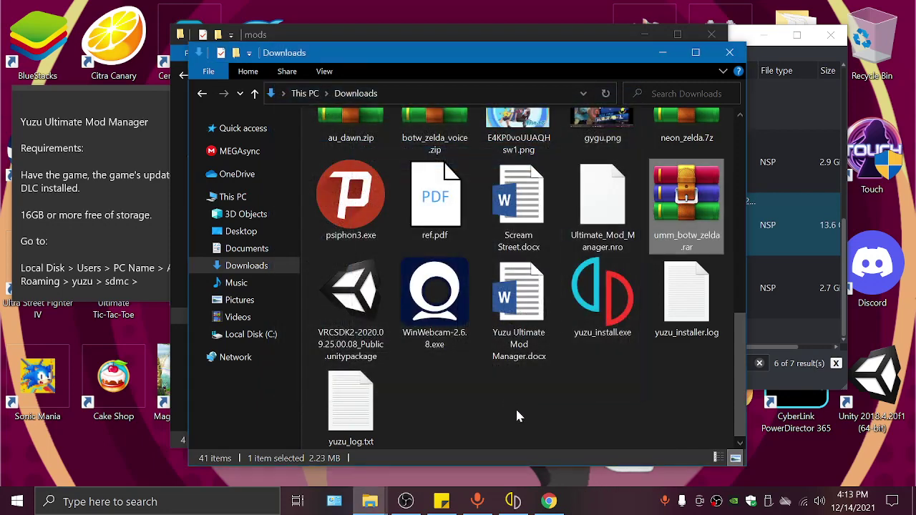
Step: Open the extracted umm_botw_zelda folder and check what the UMM BotW Zelda folder inside it contains
double_click(436, 406)
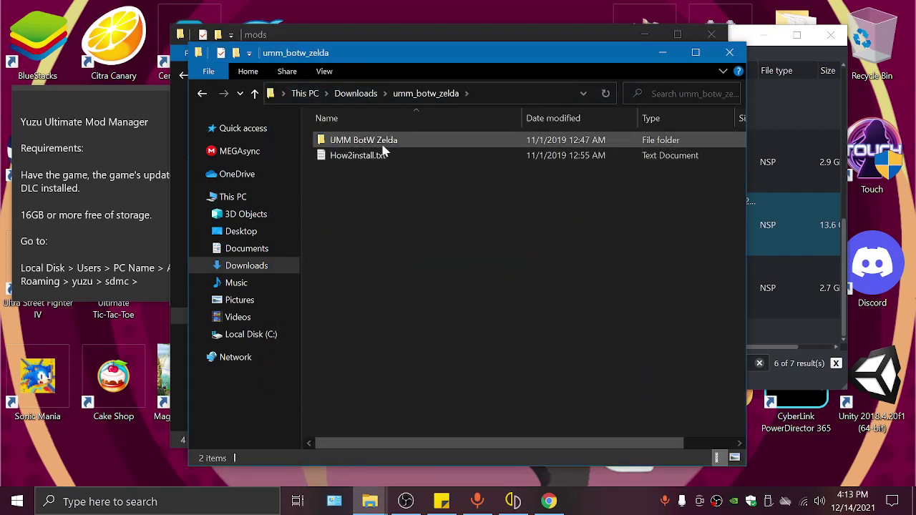
double_click(353, 141)
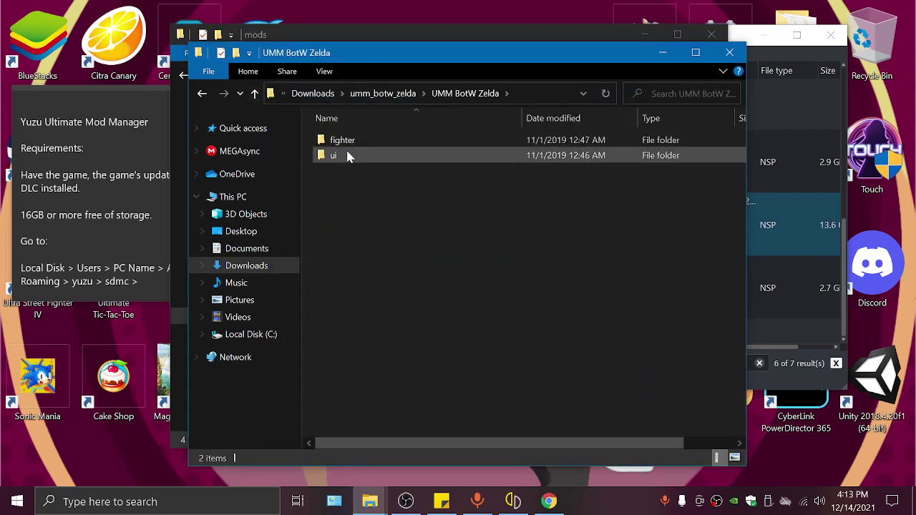
click(202, 94)
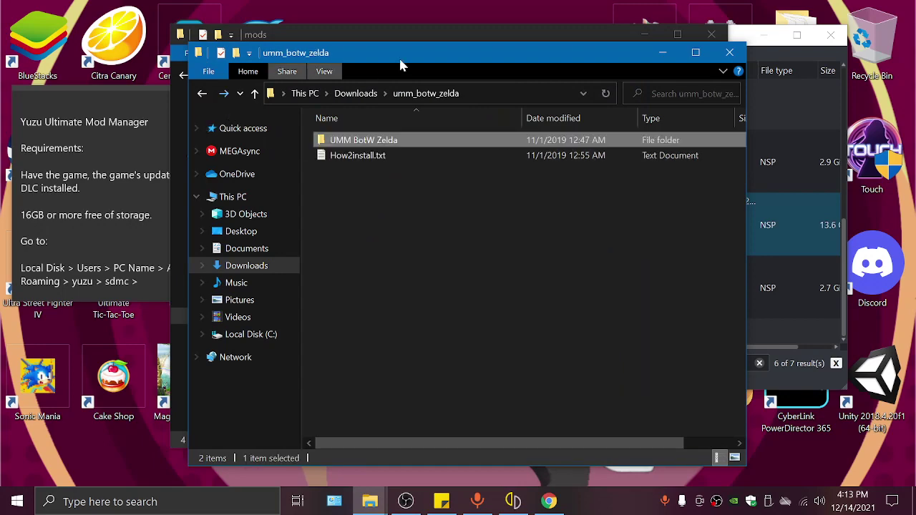
Step: Arrange the two folder windows next to each other and copy the UMM BotW Zelda folder
drag(387, 60, 550, 64)
drag(331, 35, 272, 38)
click(575, 132)
click(546, 143)
right_click(547, 144)
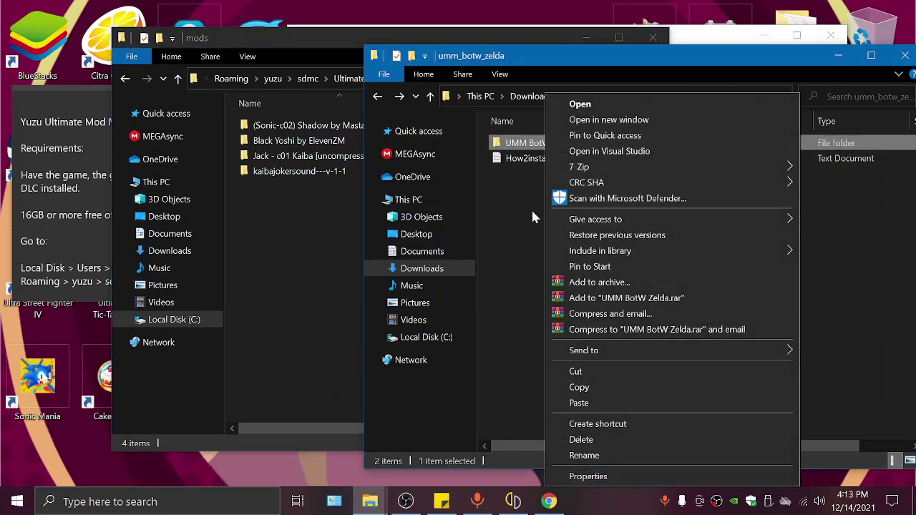
click(595, 387)
right_click(320, 283)
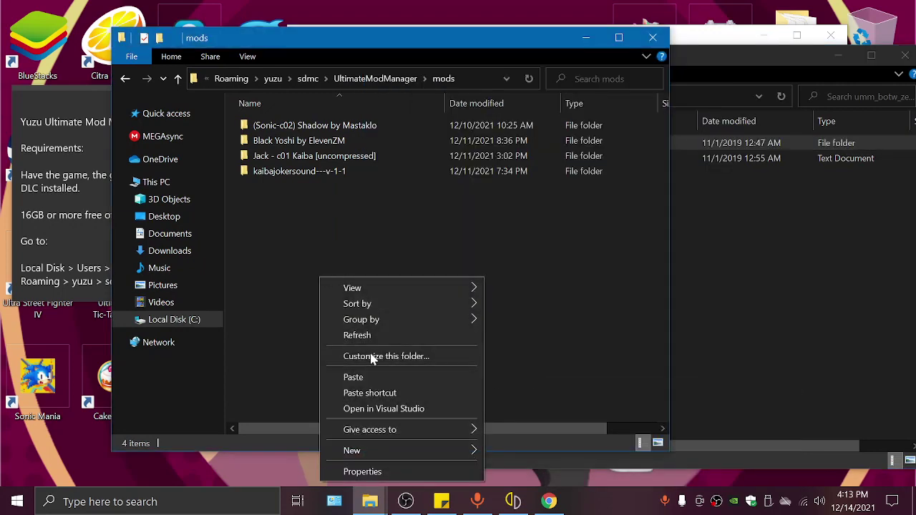
click(377, 391)
right_click(347, 186)
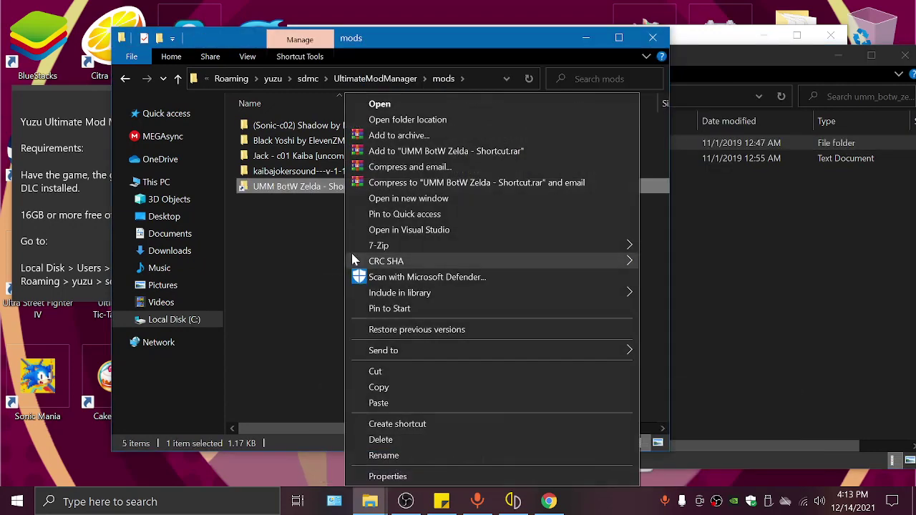
click(372, 436)
Step: Paste the copied UMM BotW Zelda folder into the UltimateModManager mods folder
right_click(344, 300)
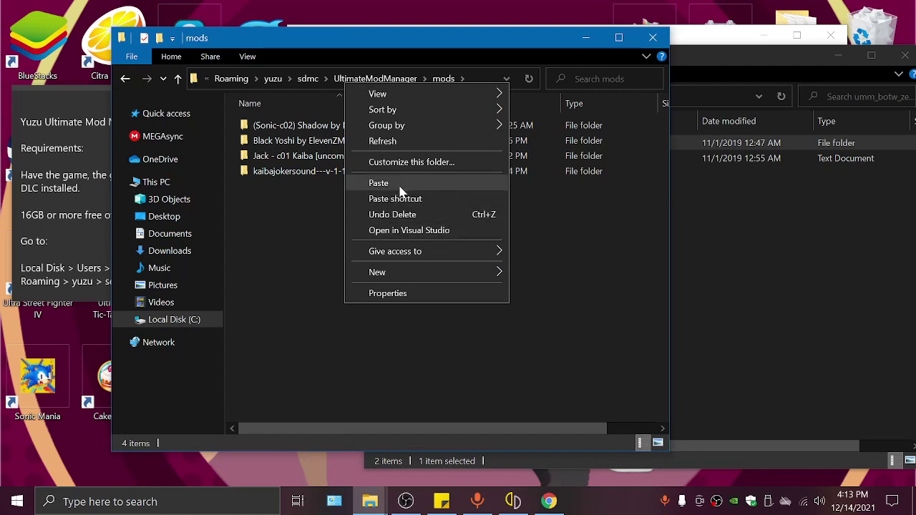
click(378, 183)
click(404, 279)
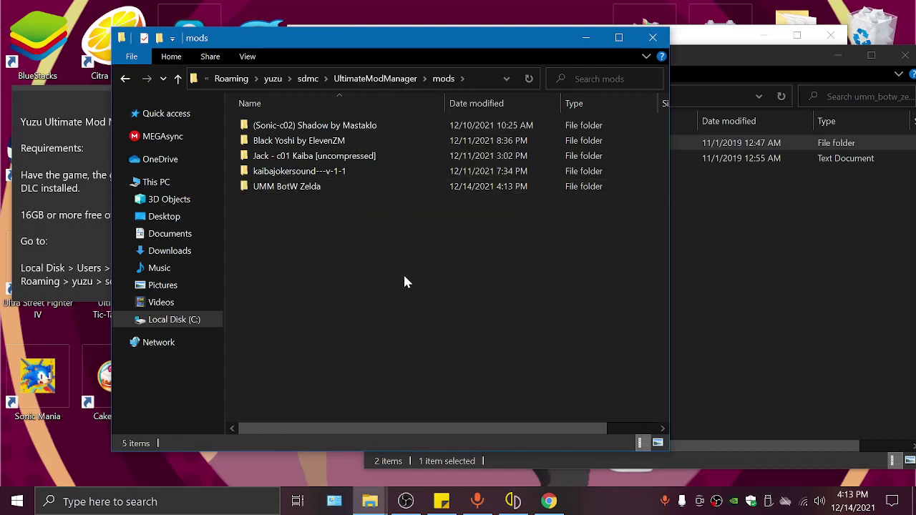
Step: Examine the folder structure inside the UMM BotW Zelda and kaibajokersound---v-1-1 mods
double_click(297, 187)
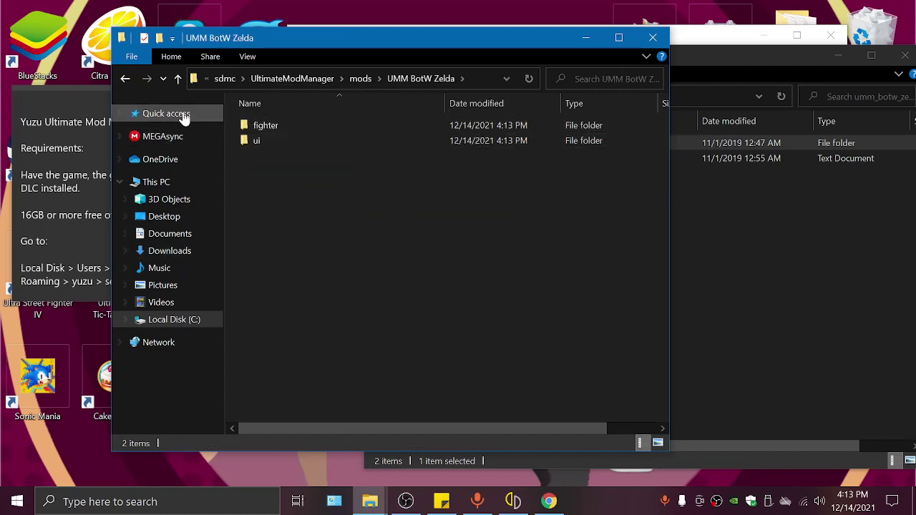
click(125, 78)
double_click(272, 174)
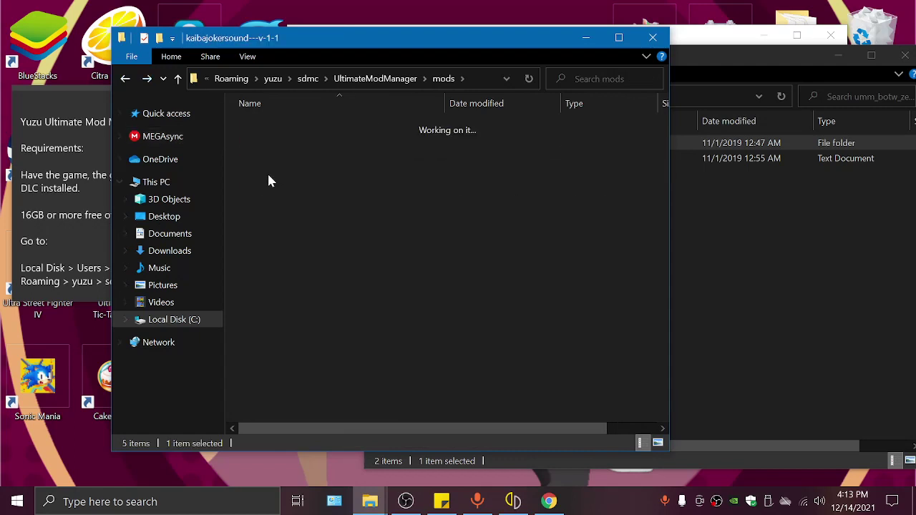
click(125, 78)
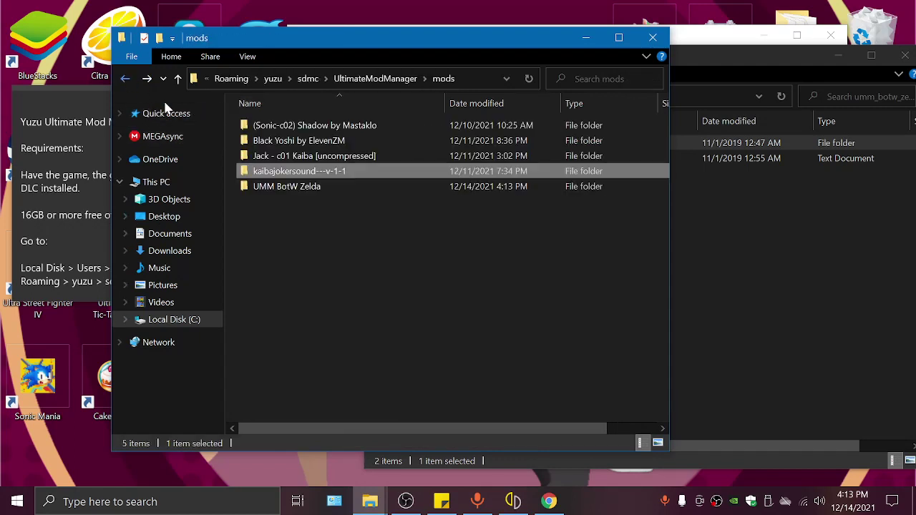
double_click(285, 173)
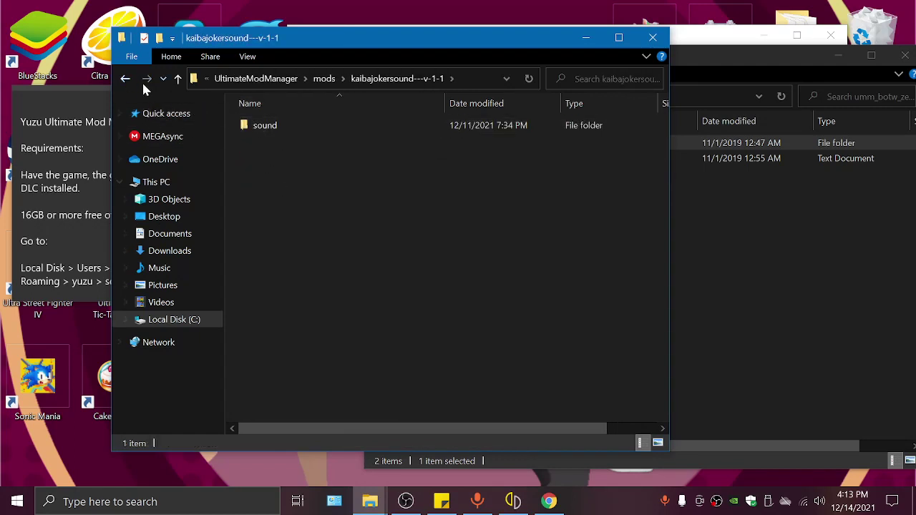
Step: Examine the folder structure inside the Jack - c01 Kaiba [uncompressed] and (Sonic-c02) Shadow by Mastaklo mods
click(126, 79)
double_click(287, 152)
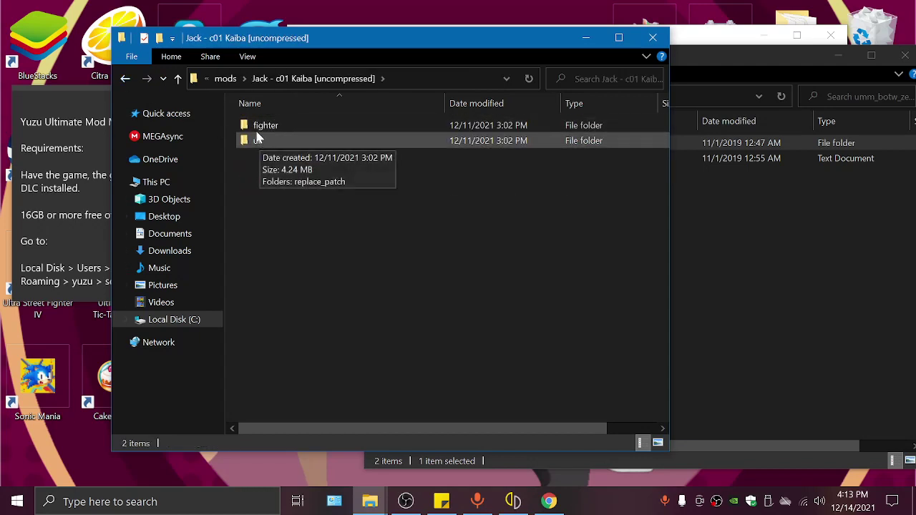
click(123, 81)
double_click(301, 127)
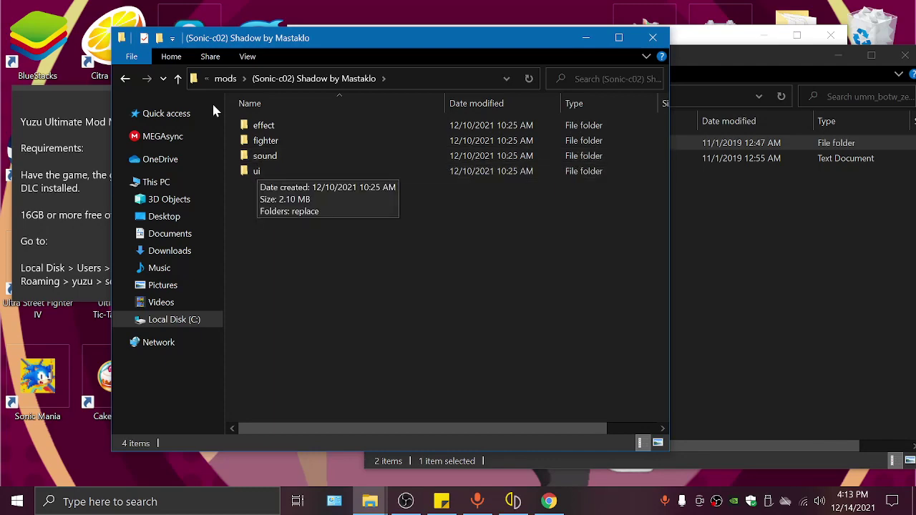
click(126, 79)
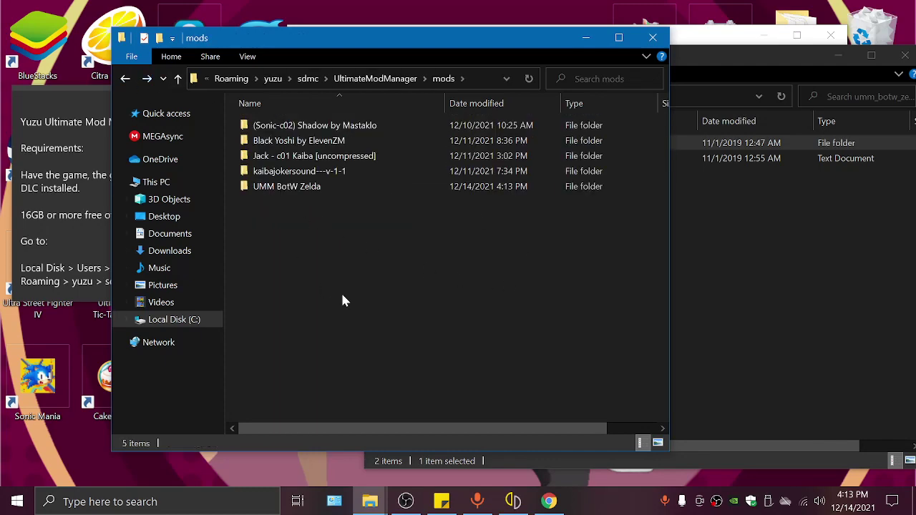
Step: Switch to Chrome and read the Ultimate Mod Manager Installation update note on the GameBanana Zelda mod page
click(549, 501)
scroll(329, 322, down, 6)
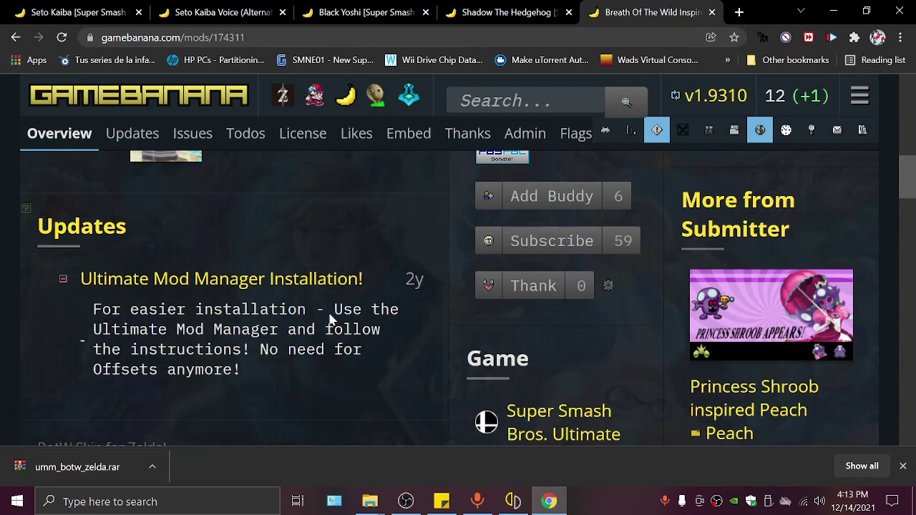
scroll(329, 317, up, 3)
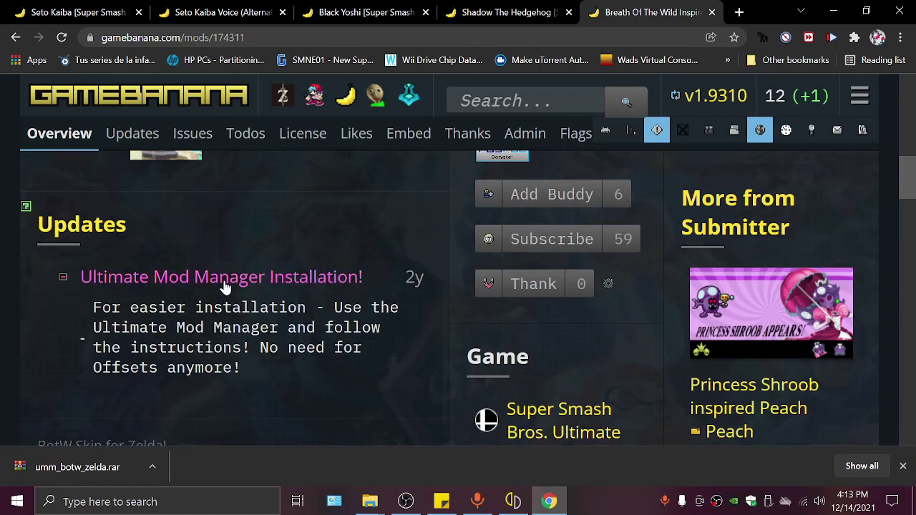
scroll(229, 324, down, 1)
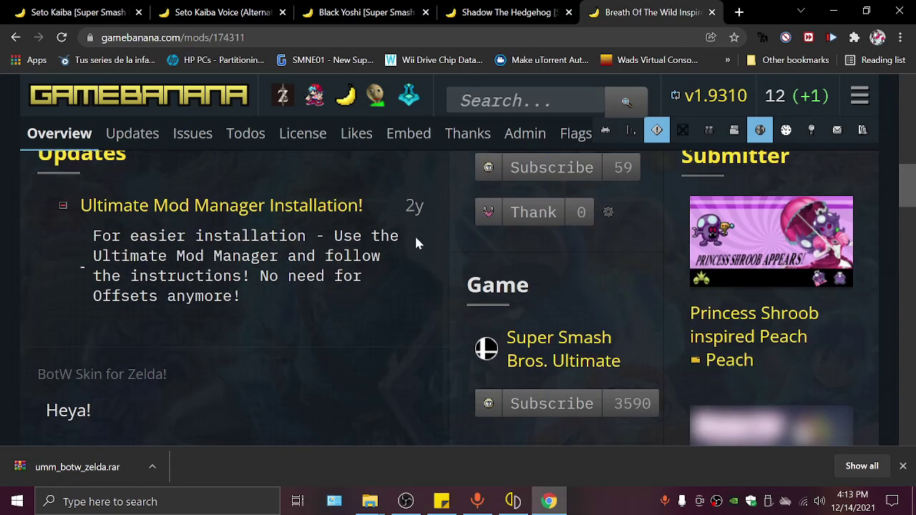
drag(93, 261, 279, 262)
click(250, 308)
scroll(276, 331, up, 1)
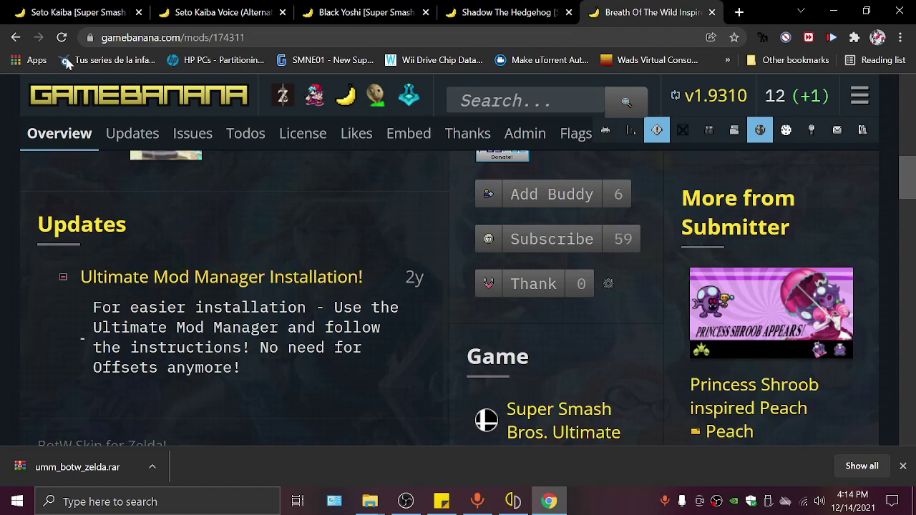
Step: Look through the Black Yoshi and Seto Kaiba Voice (Alternative) mod pages for Ultimate Mod Manager compatibility
click(343, 7)
scroll(155, 185, down, 10)
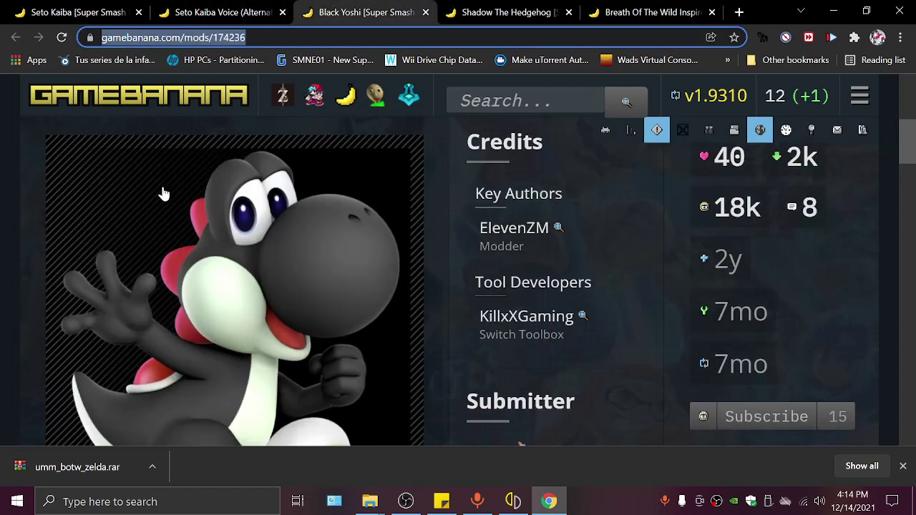
scroll(167, 198, down, 3)
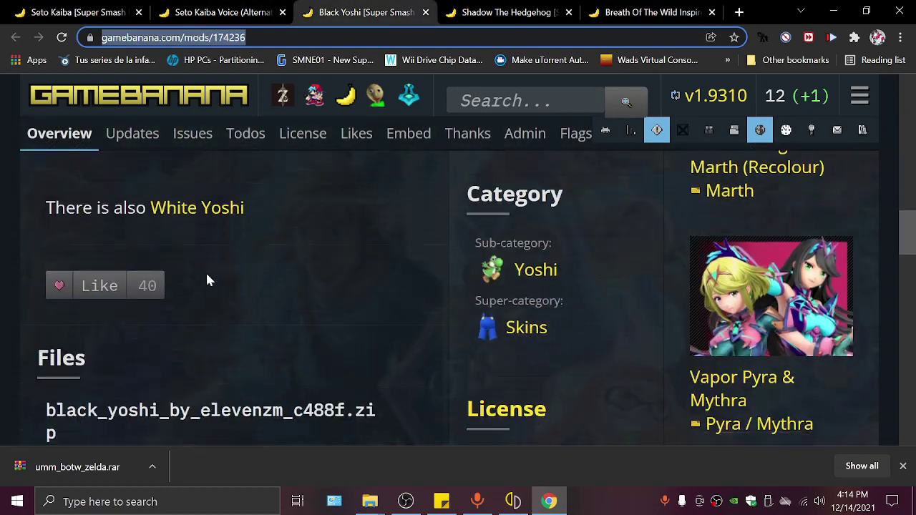
scroll(332, 260, up, 1)
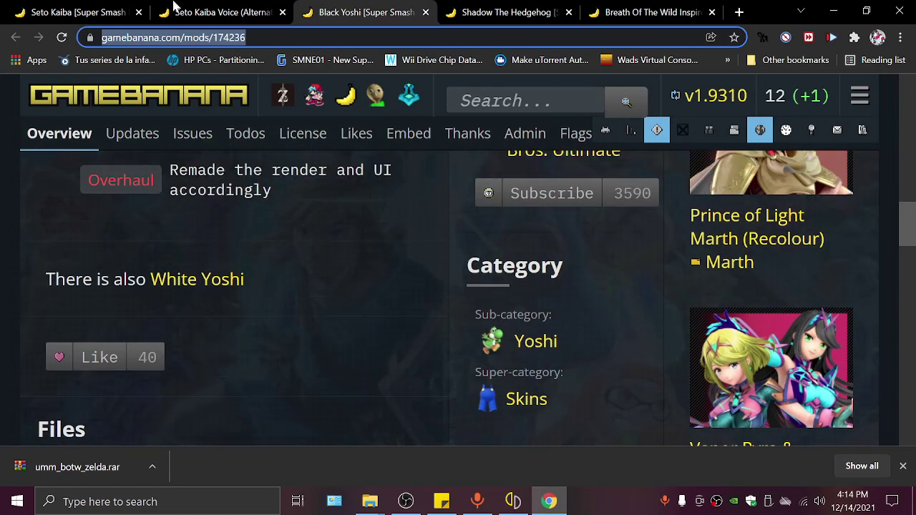
click(197, 6)
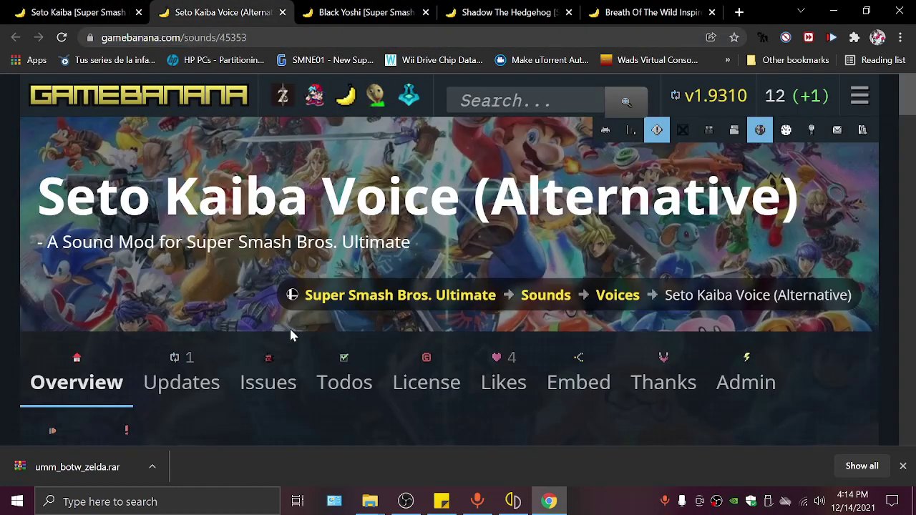
scroll(342, 317, down, 3)
Step: Read the ArcInstaller/UMM compatibility note in the 2.0.0 update on the Seto Kaiba skin page
click(72, 6)
scroll(286, 269, down, 10)
scroll(286, 269, down, 1)
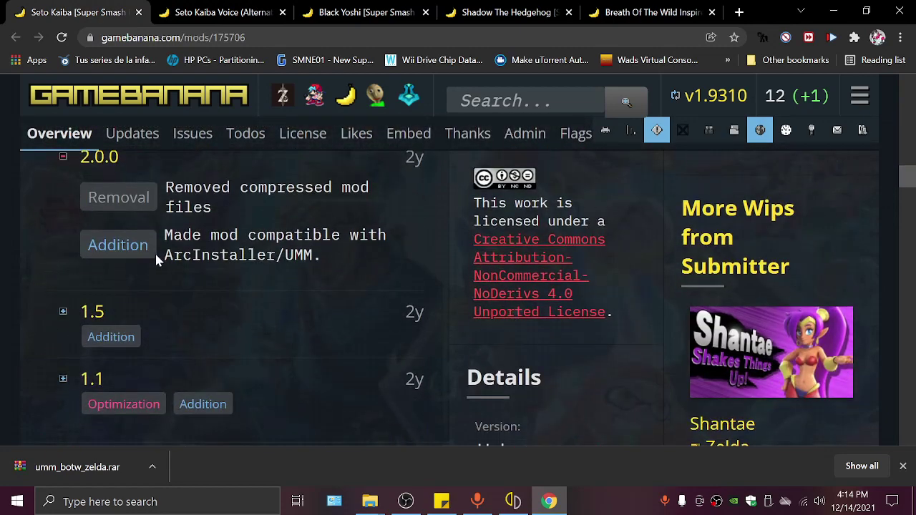
drag(164, 255, 257, 255)
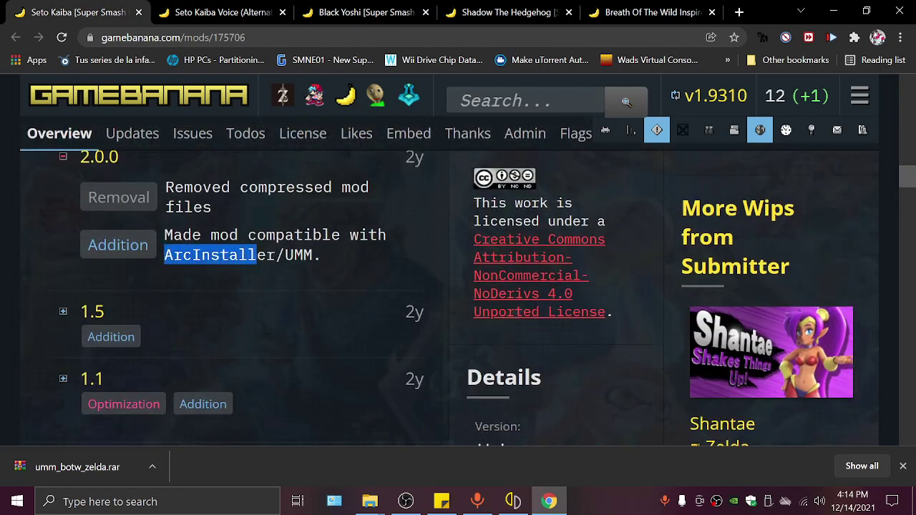
drag(163, 264, 320, 270)
click(320, 279)
Step: Look through the Shadow The Hedgehog mod page's description and images for compatibility information
click(466, 13)
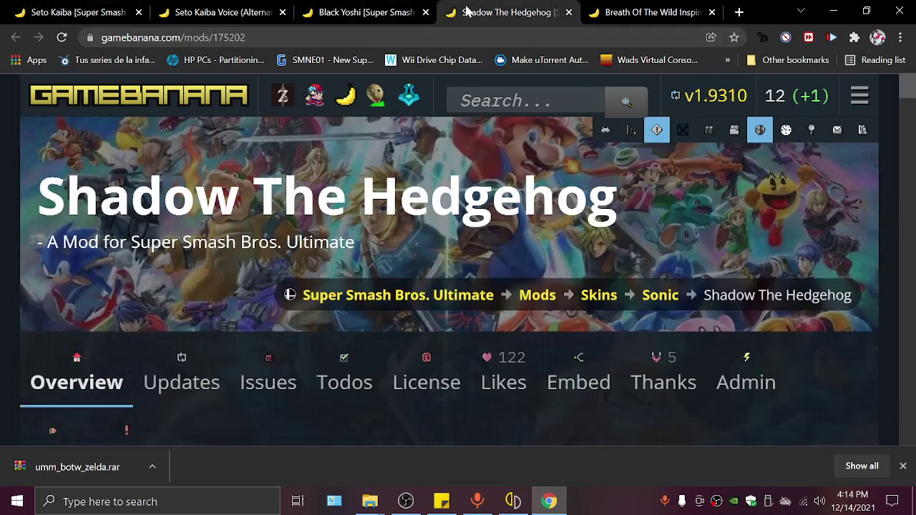
scroll(304, 278, down, 15)
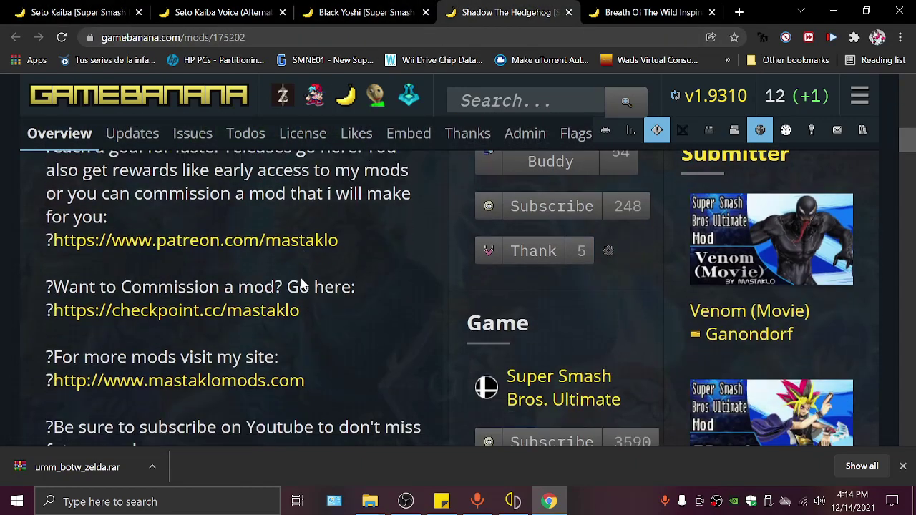
scroll(299, 284, down, 2)
scroll(299, 284, up, 8)
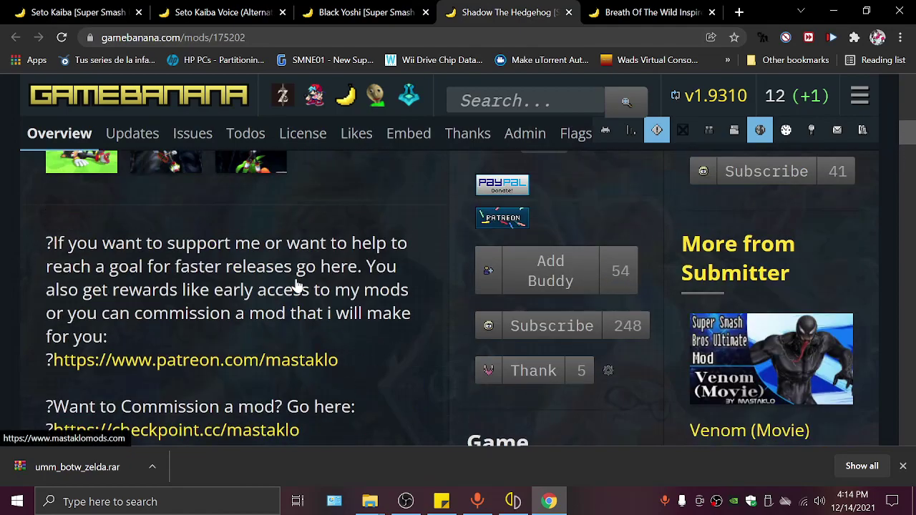
scroll(297, 285, up, 1)
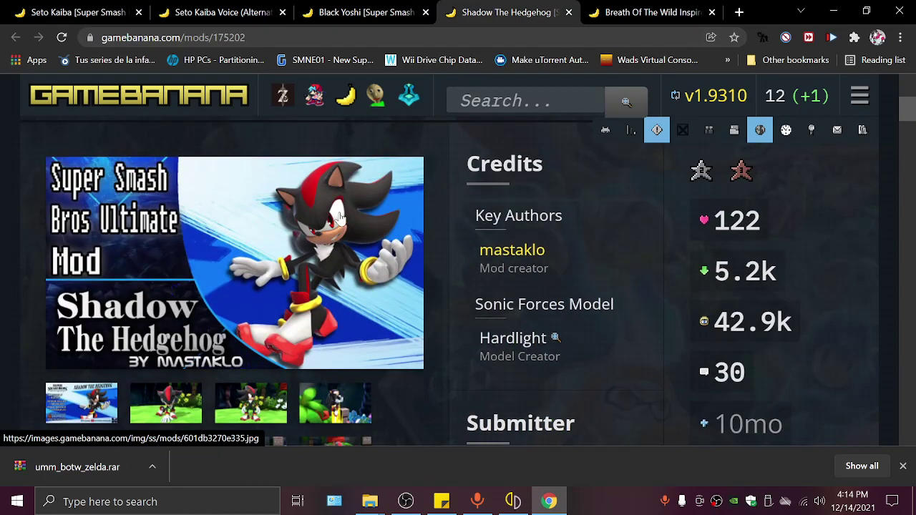
scroll(358, 279, down, 12)
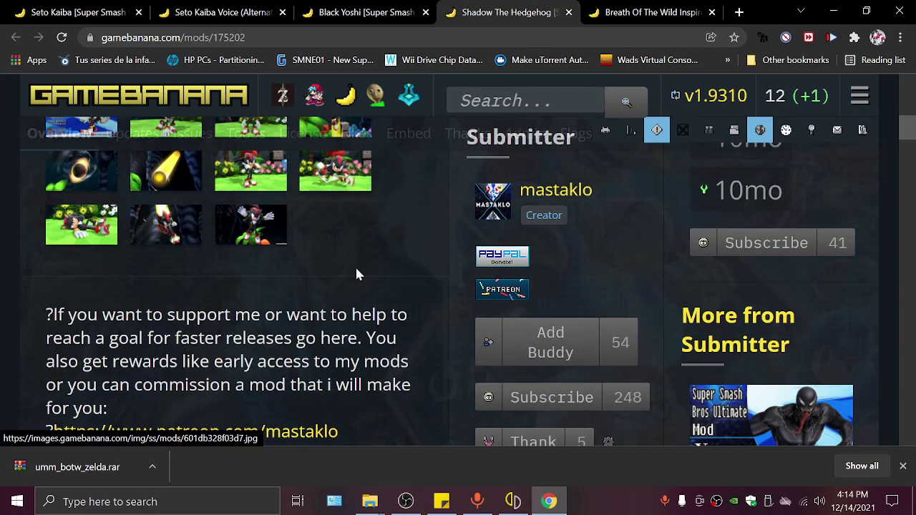
scroll(354, 265, down, 6)
scroll(353, 265, up, 7)
scroll(356, 270, up, 4)
Step: Go back through the open mod pages to the Breath of the Wild Zelda page and view its preview images
click(222, 12)
click(393, 8)
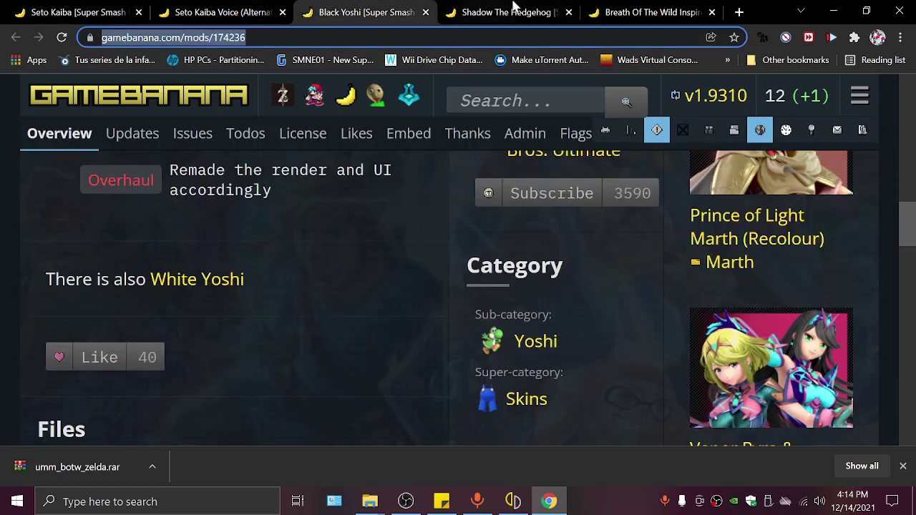
click(619, 11)
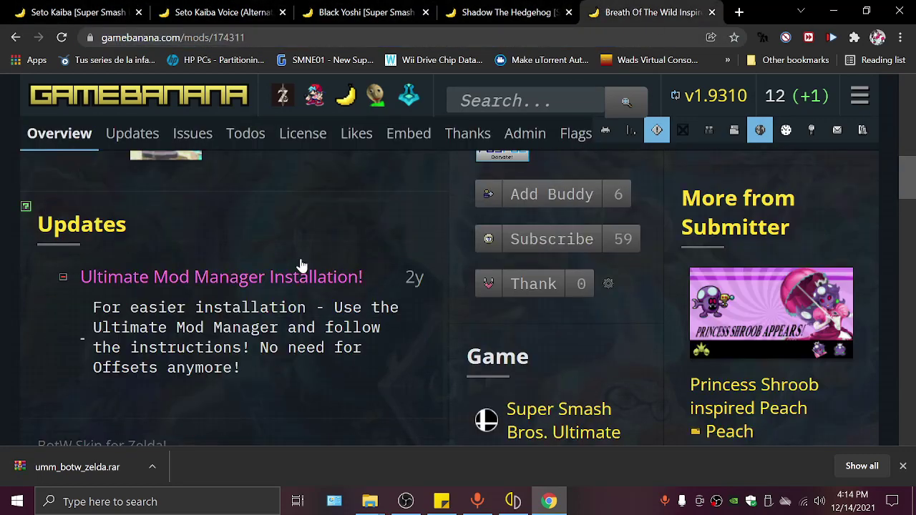
scroll(308, 247, up, 6)
scroll(323, 260, down, 2)
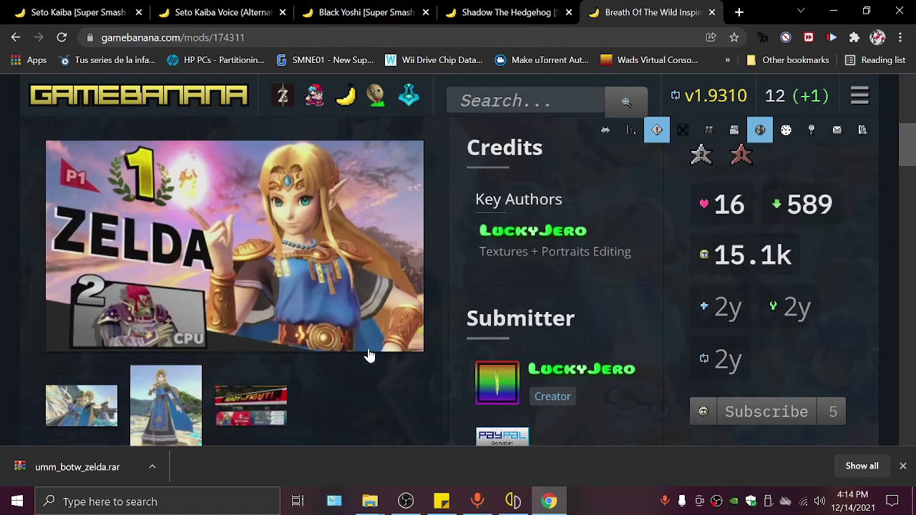
Step: Return to the UltimateModManager mods folder and recheck the contents of the UMM BotW Zelda folder
click(834, 11)
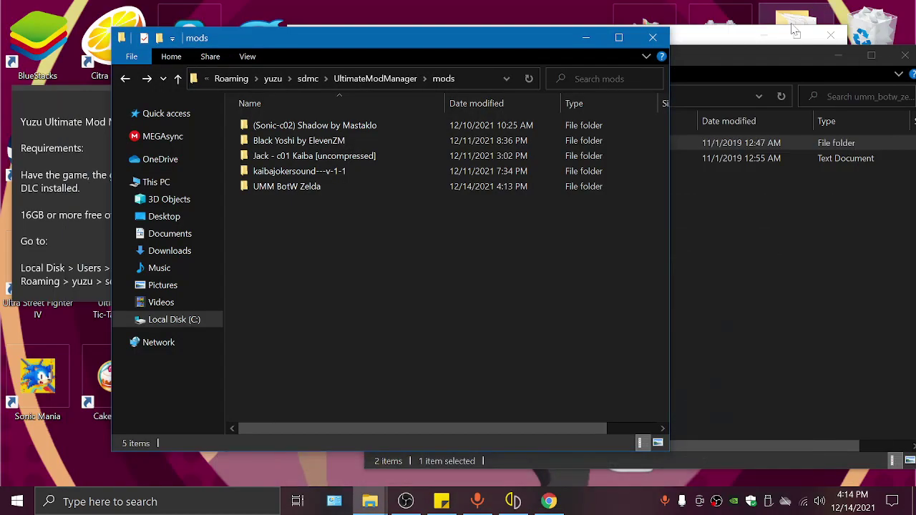
double_click(266, 188)
click(126, 79)
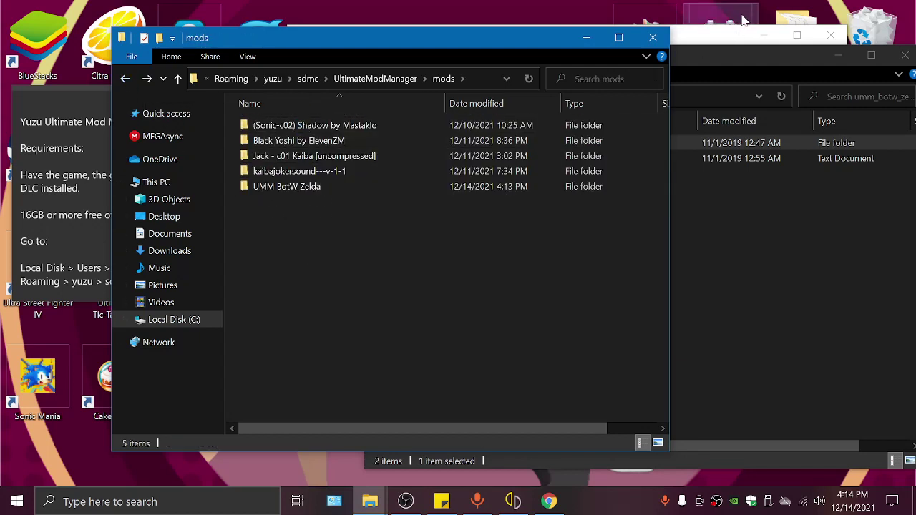
Step: Clear the folder windows out of the way and place the yuzu window in the middle of the desktop
click(586, 37)
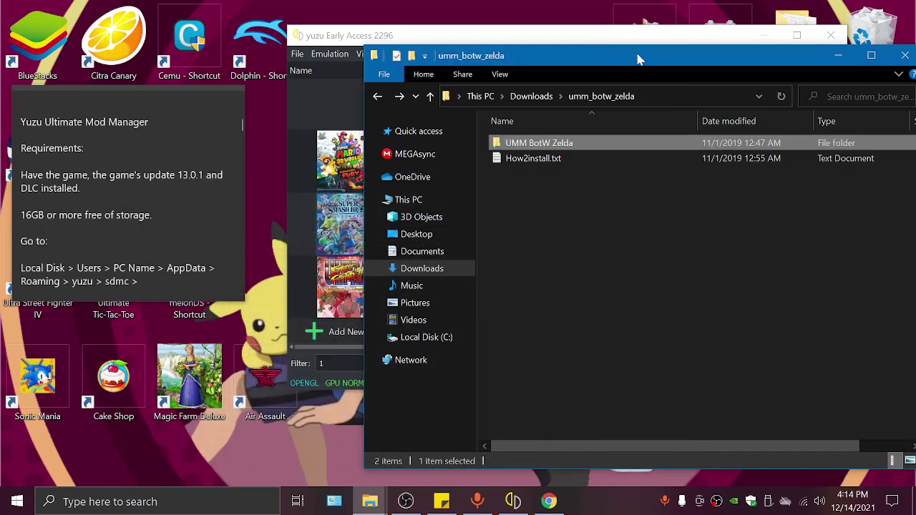
drag(605, 50, 424, 40)
click(693, 47)
drag(623, 37, 457, 43)
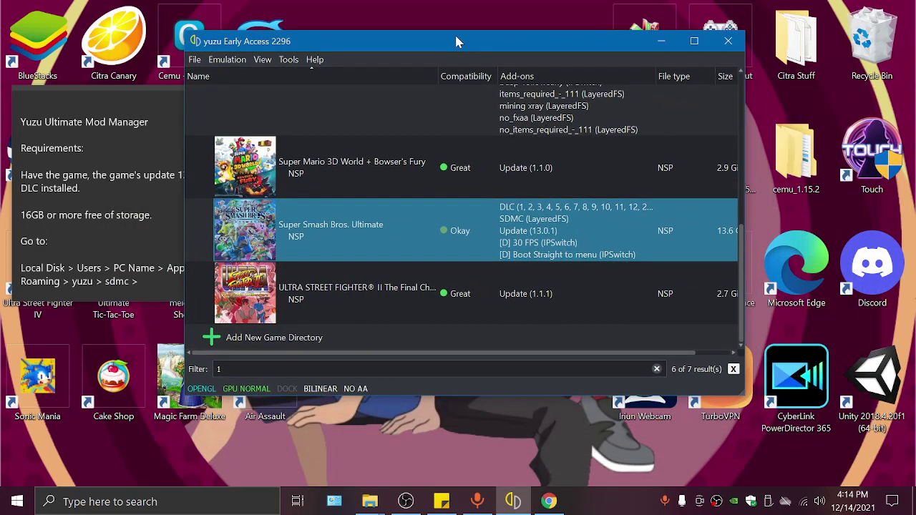
Step: Check the Dump RomFS to SDMC option for Super Smash Bros. Ultimate without running it and reveal the instruction note beside yuzu
right_click(354, 230)
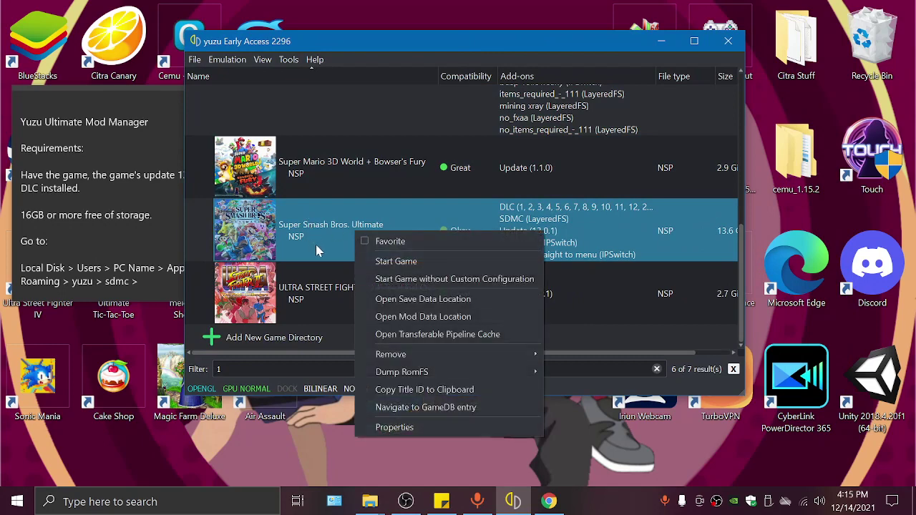
mouse_move(391, 378)
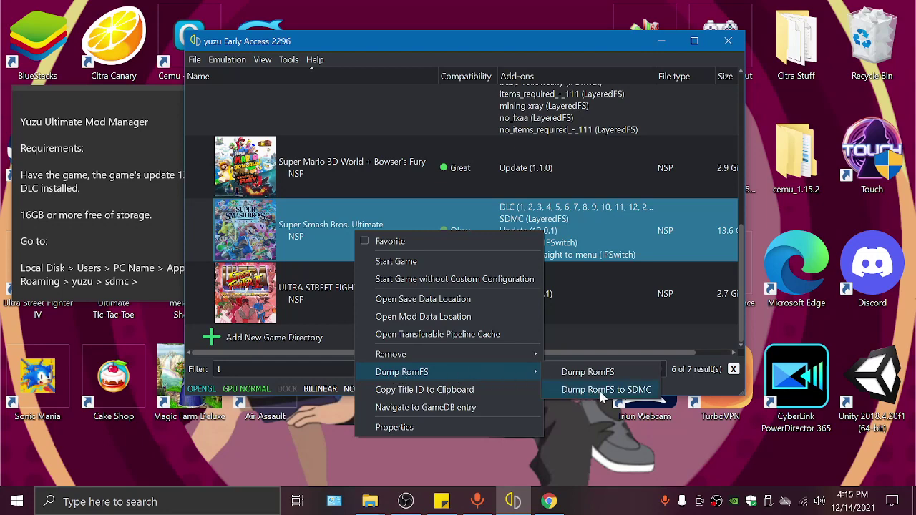
click(367, 33)
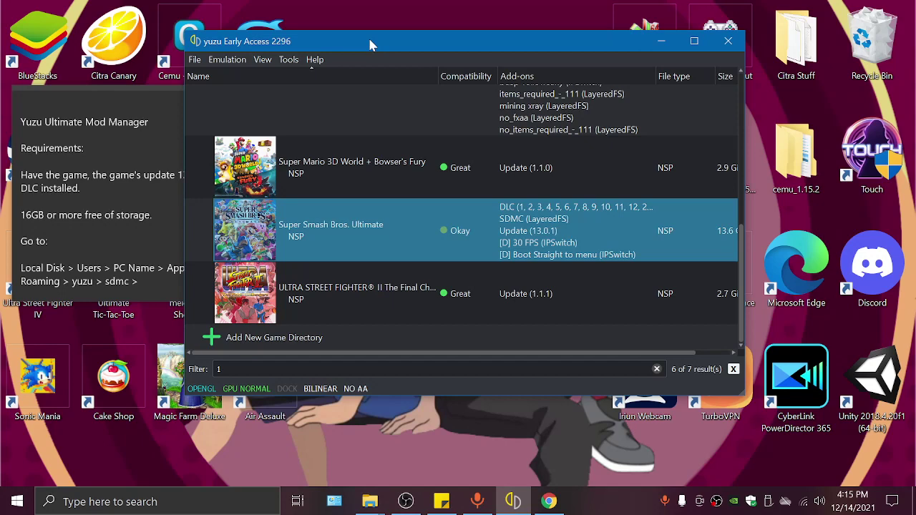
drag(438, 36, 496, 34)
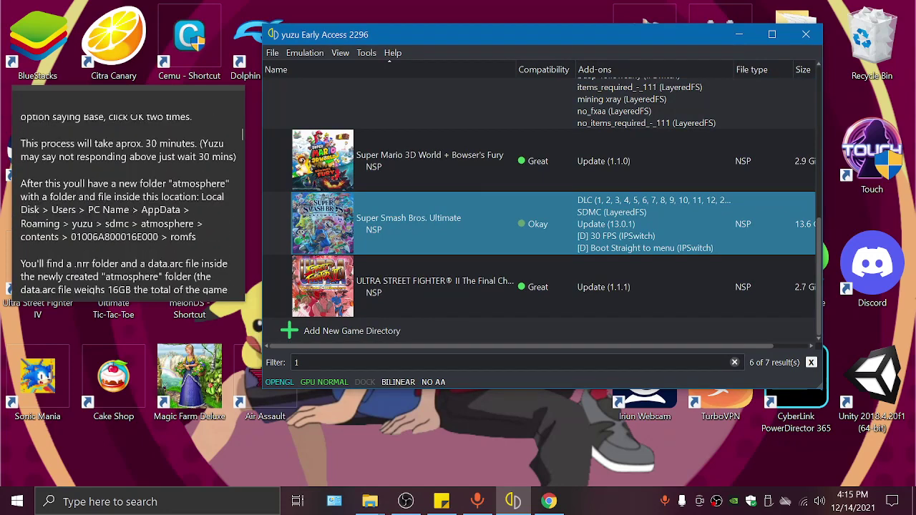
Step: Open Local Disk (C:) in File Explorer and go through Users and the PC's user folder to AppData > Roaming
mouse_move(371, 501)
click(331, 448)
click(176, 321)
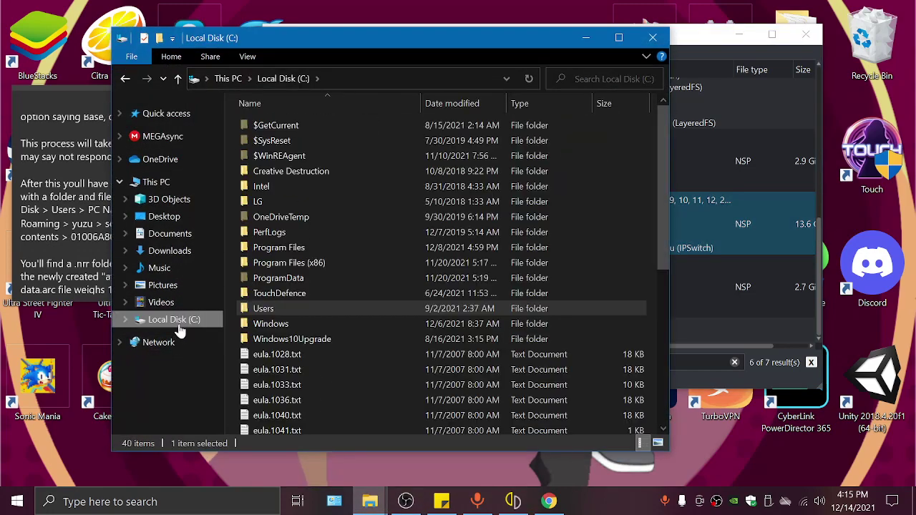
double_click(260, 307)
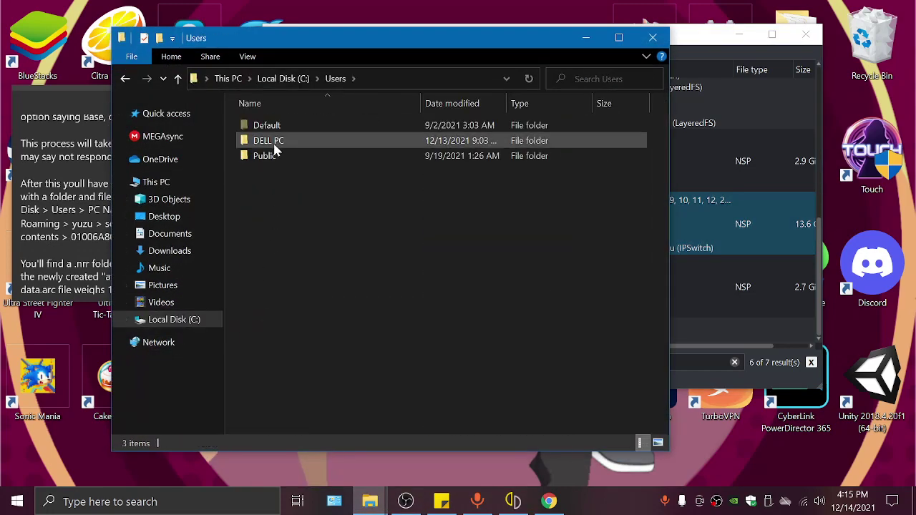
double_click(275, 143)
click(271, 174)
double_click(270, 174)
double_click(272, 155)
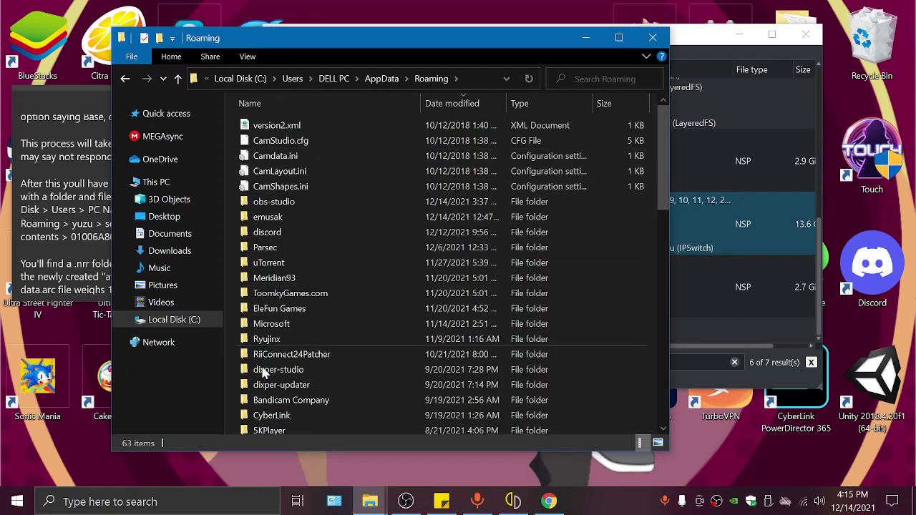
Step: Open the sdmc folder inside yuzu, select the atmosphere folder and move the window clear of the instruction note
scroll(266, 386, down, 3)
double_click(267, 320)
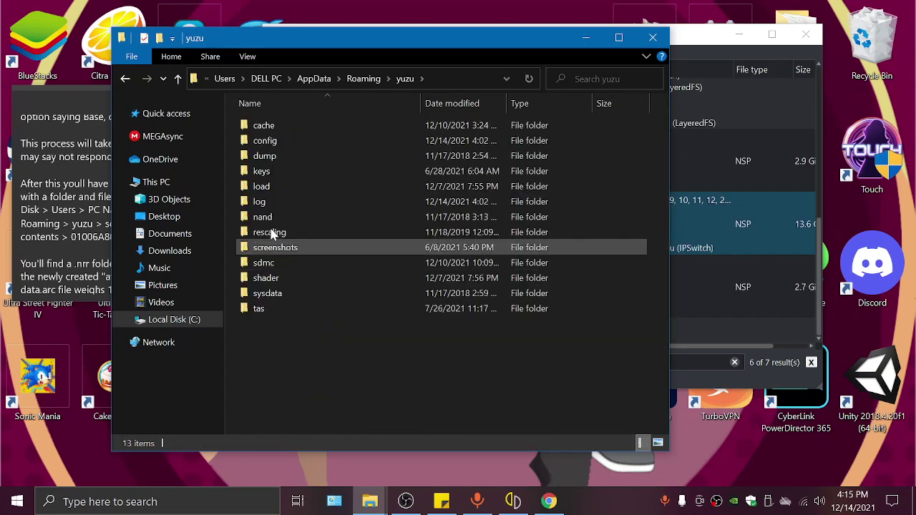
double_click(265, 263)
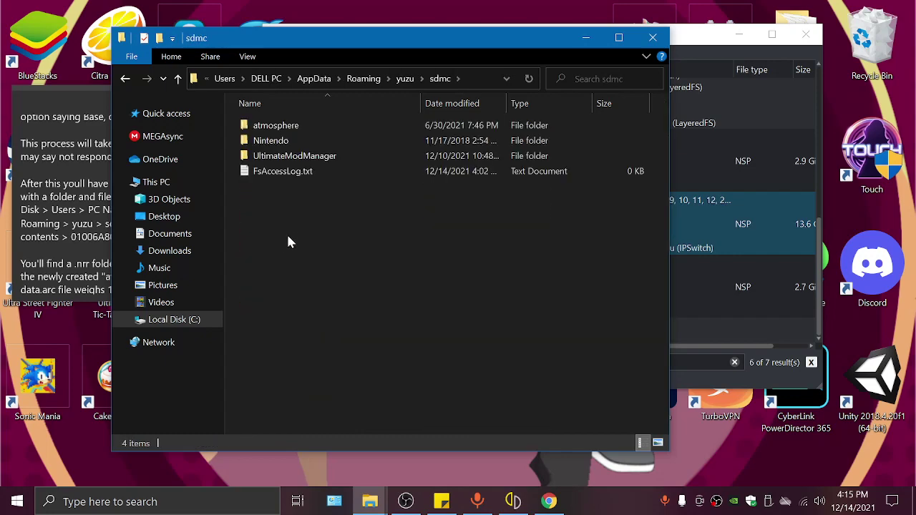
click(270, 126)
drag(295, 42, 390, 39)
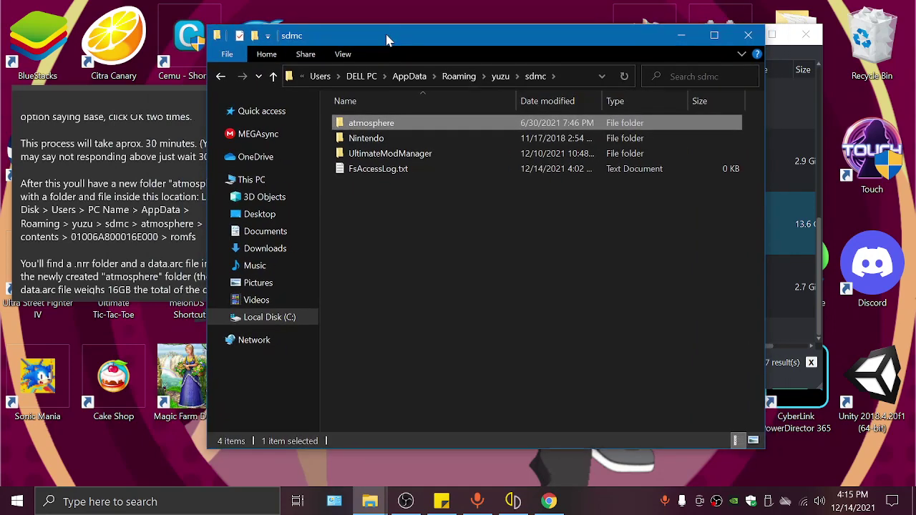
Step: Open the contents folder inside atmosphere, select the 01006A800016E000 folder and move the window to uncover yuzu
double_click(371, 126)
double_click(358, 126)
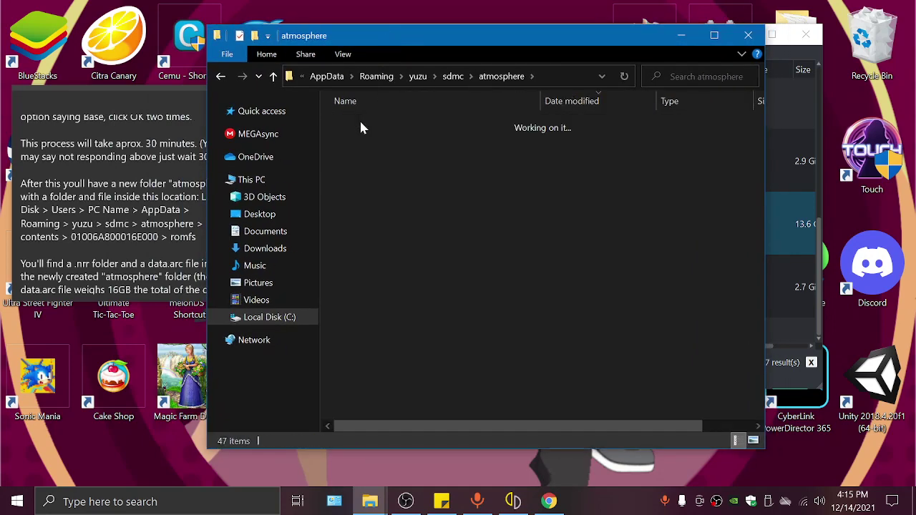
click(387, 125)
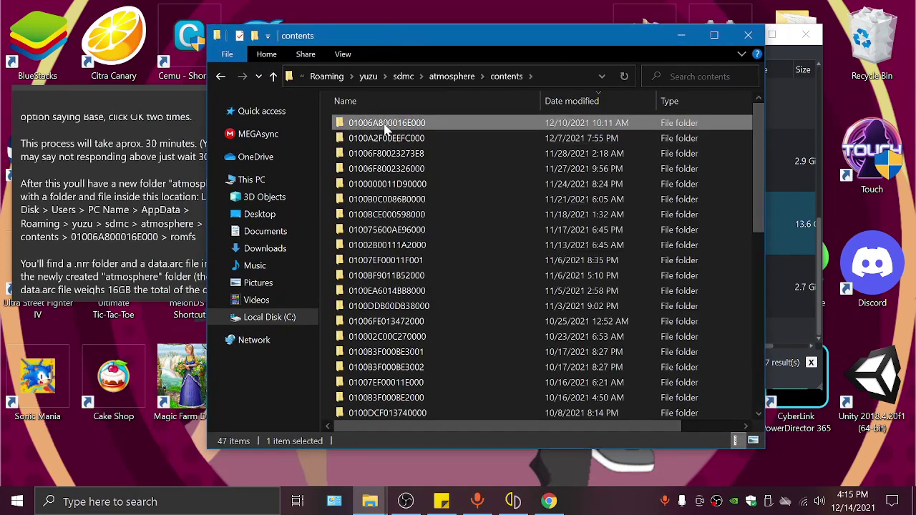
drag(597, 39, 464, 44)
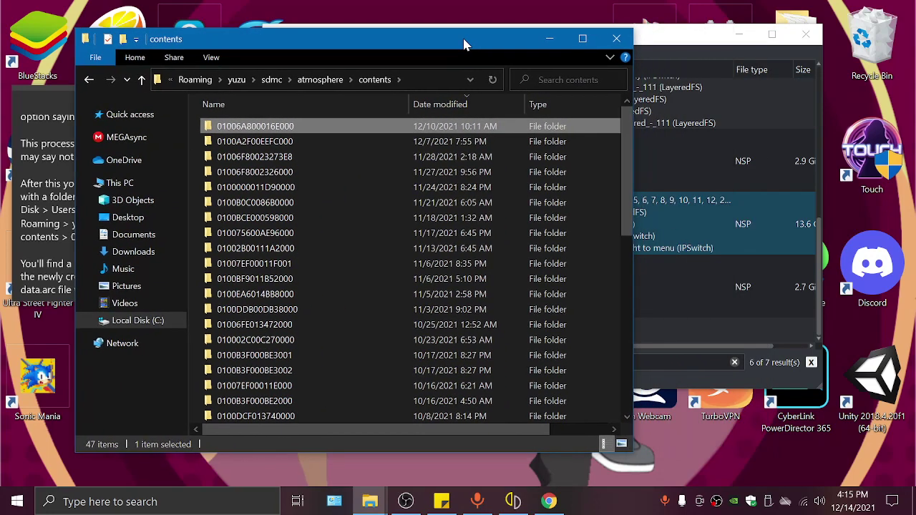
Step: Check the Title ID in the properties of Super Smash Bros. Ultimate, then minimize yuzu and look through the contents folder for it
click(665, 38)
right_click(408, 242)
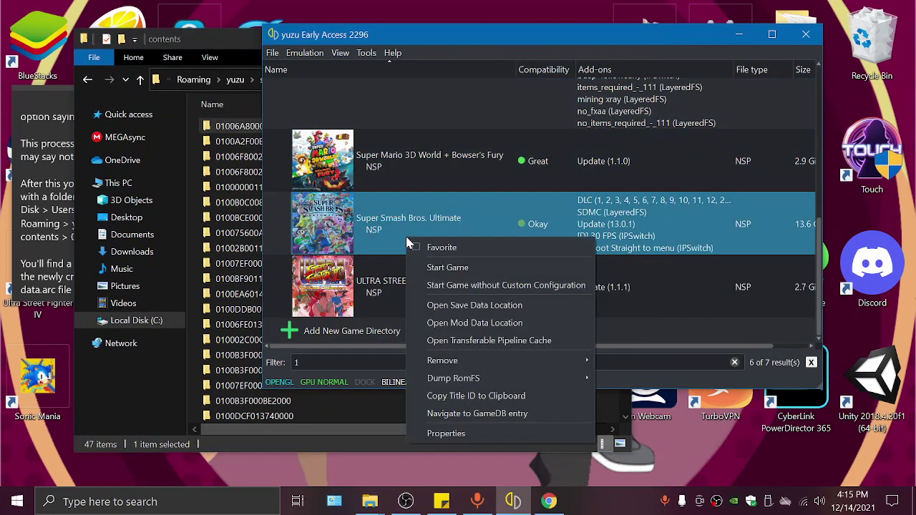
click(445, 435)
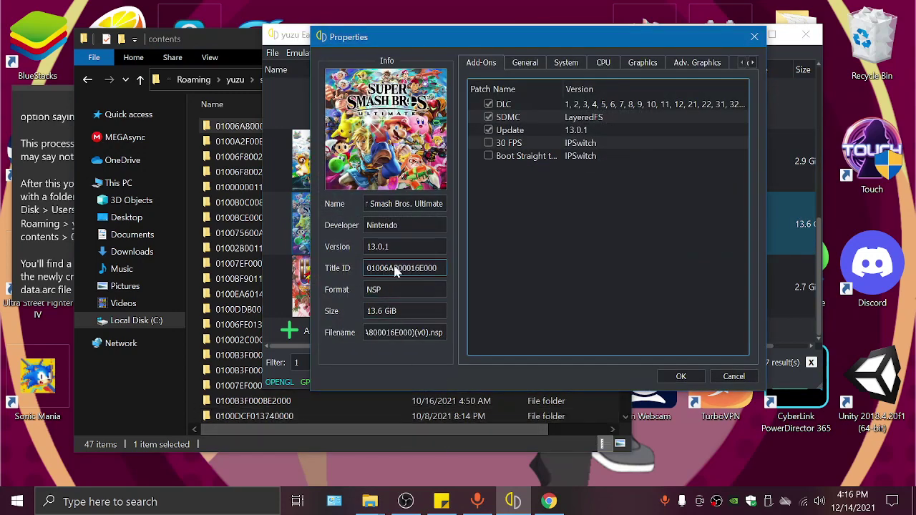
click(755, 37)
click(739, 34)
scroll(332, 224, down, 9)
scroll(328, 220, up, 9)
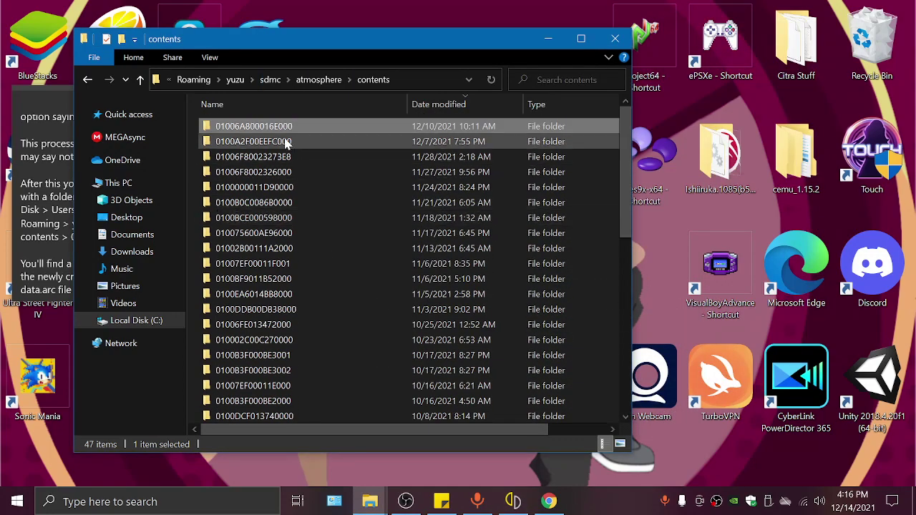
Step: Open 01006A800016E000 > romfs beside the instruction note and inspect the data.arc file and the .nrr folder
double_click(266, 127)
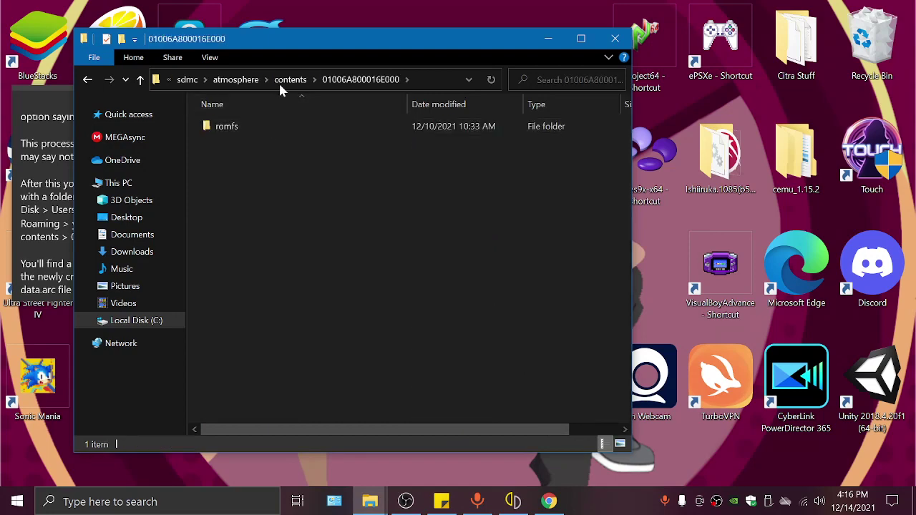
drag(265, 47, 439, 51)
double_click(403, 133)
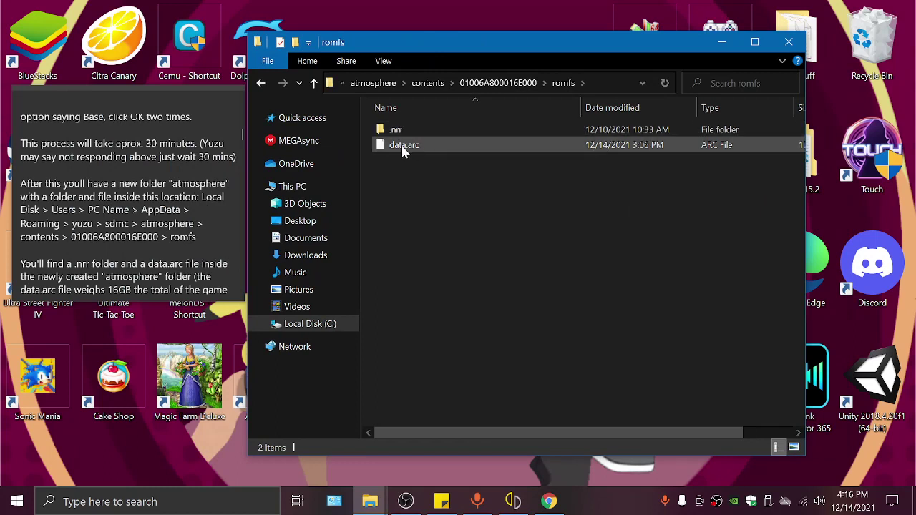
click(405, 146)
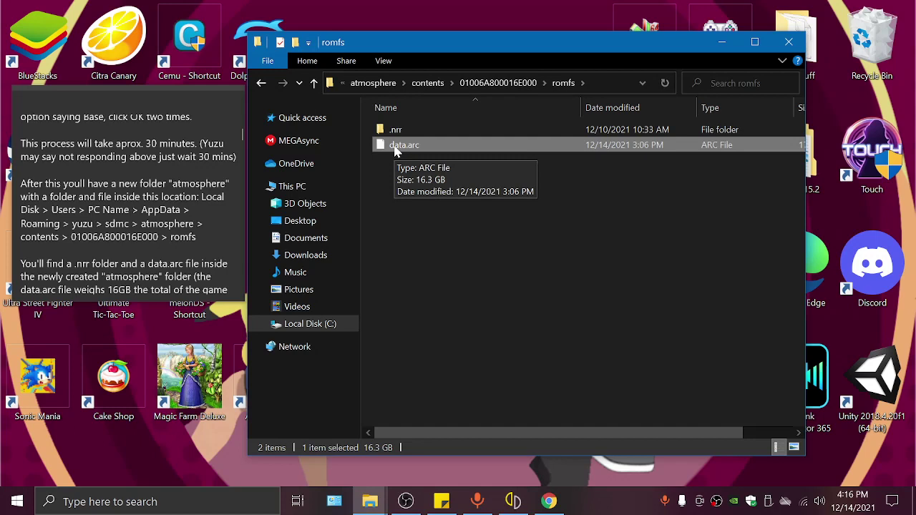
click(396, 135)
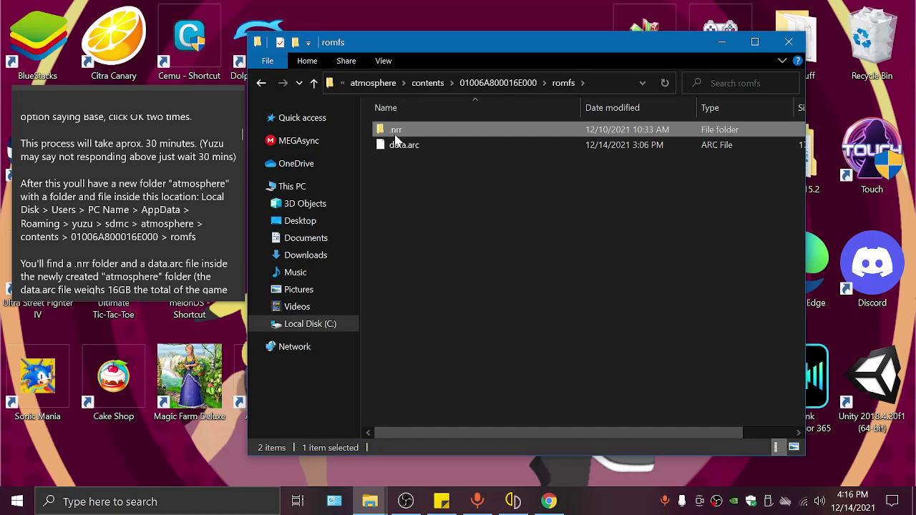
click(411, 214)
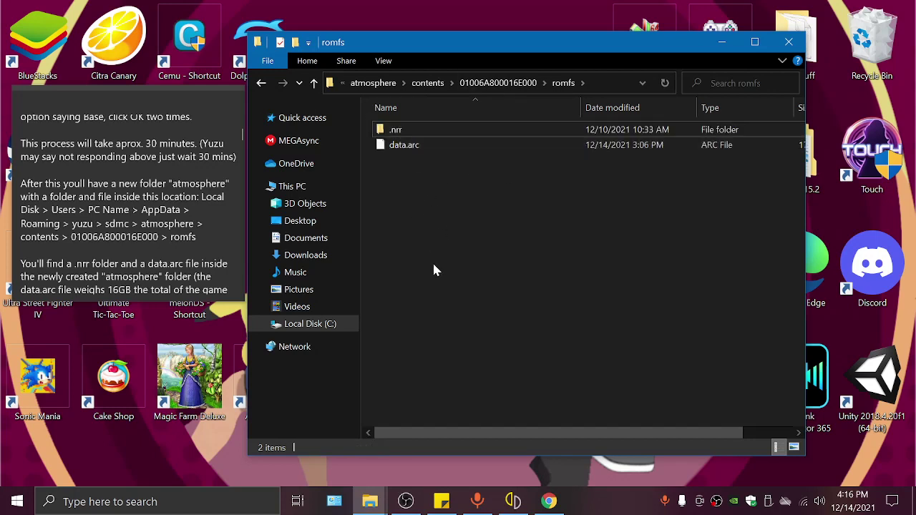
key(alt+Tab)
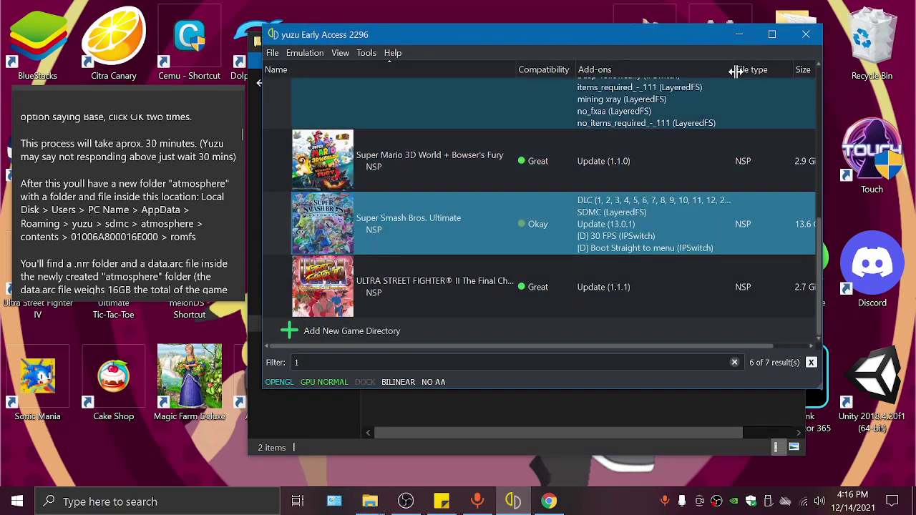
key(alt+Tab)
click(412, 147)
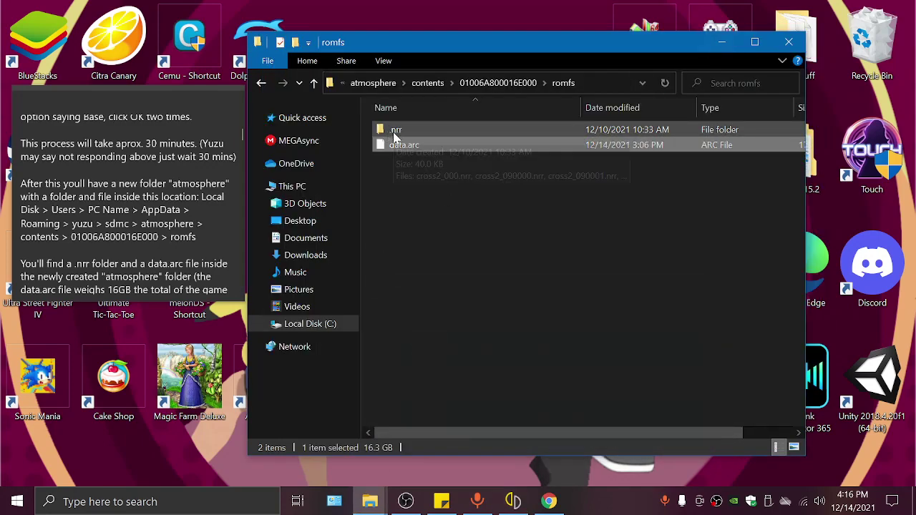
click(513, 501)
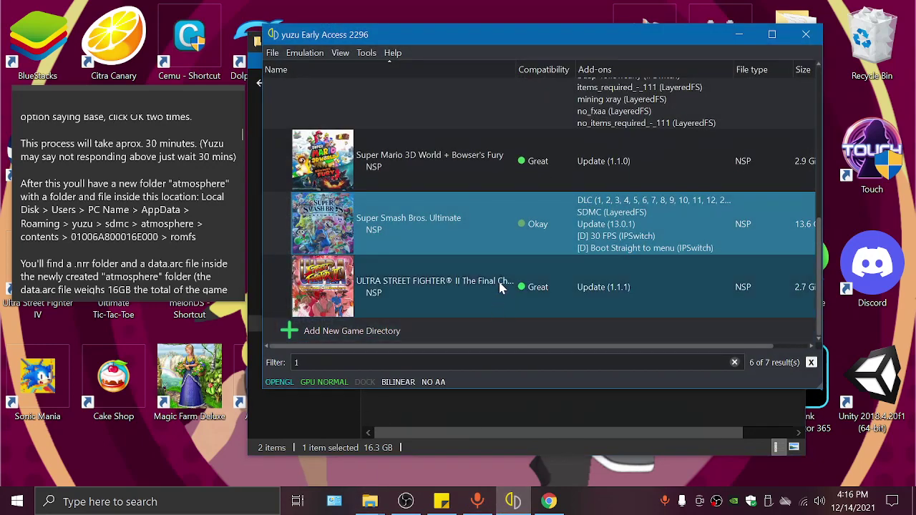
click(740, 34)
click(579, 204)
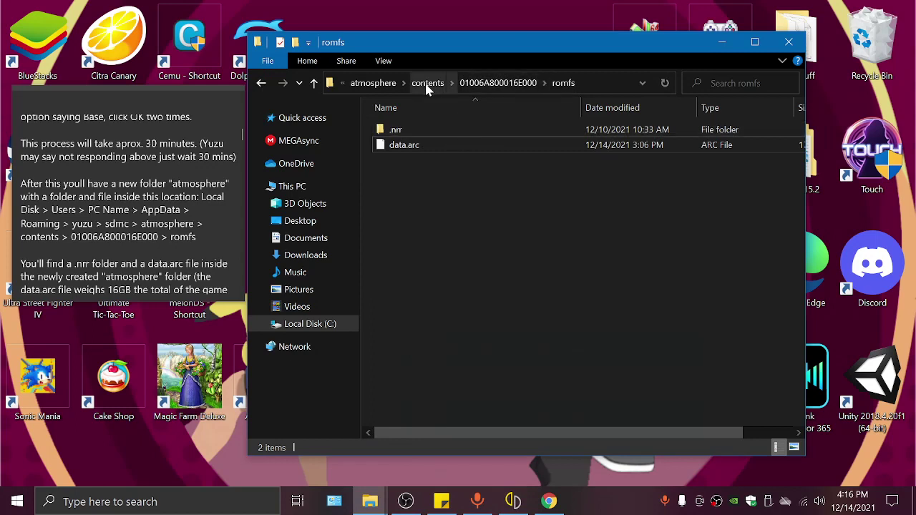
Step: Return to sdmc, check the mod folders in UltimateModManager > mods, including UMM BotW Zelda, and close the window
click(371, 83)
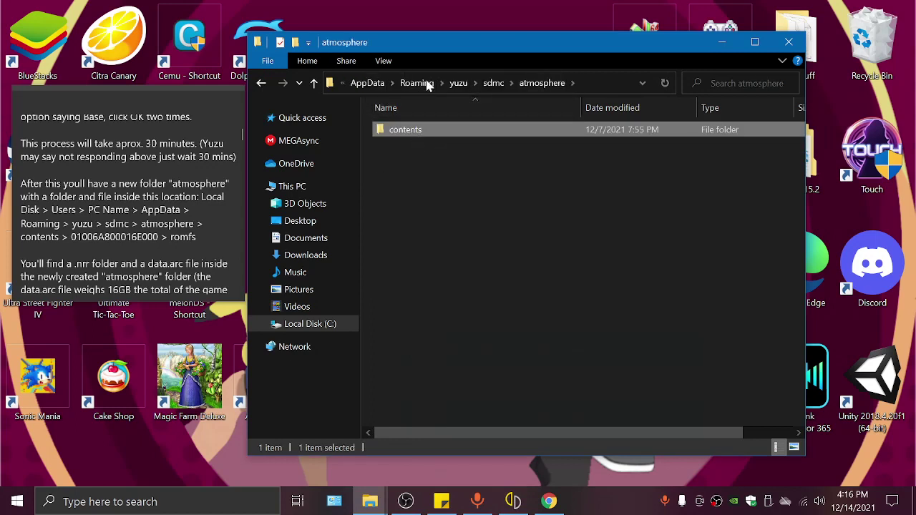
click(493, 83)
double_click(408, 161)
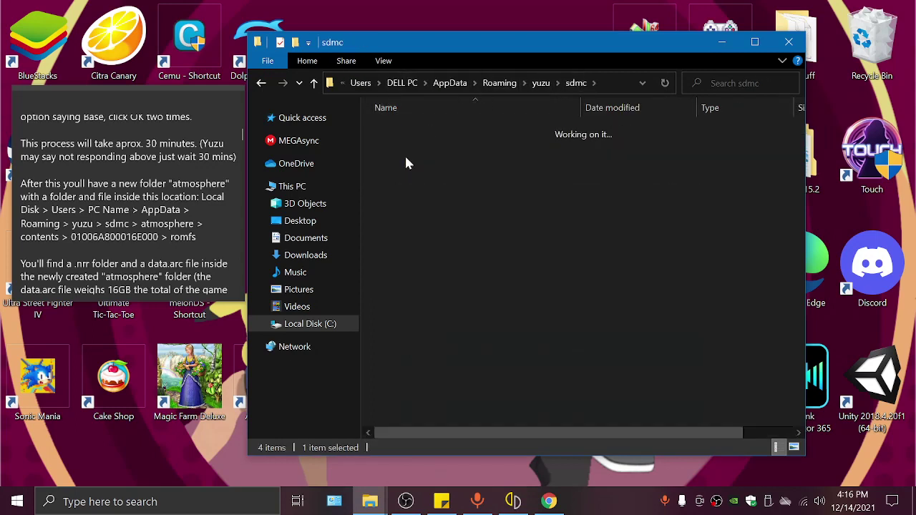
double_click(401, 147)
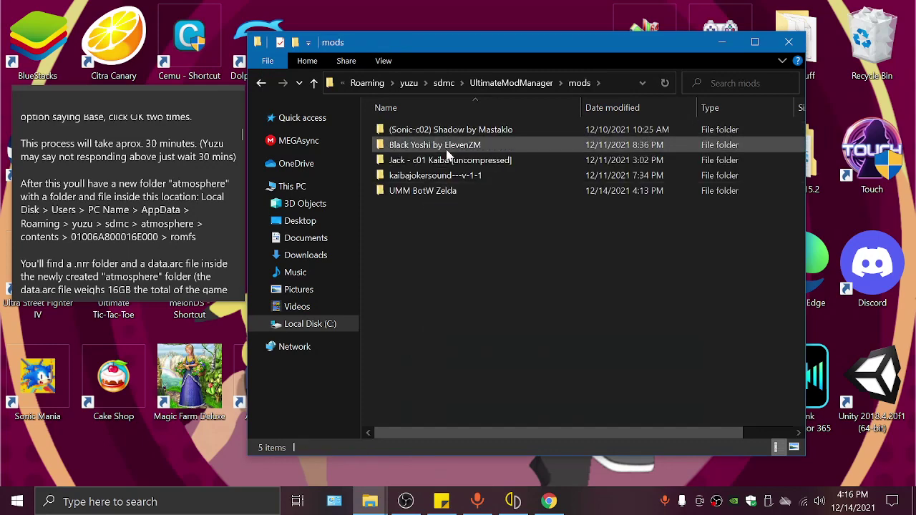
double_click(426, 190)
click(261, 83)
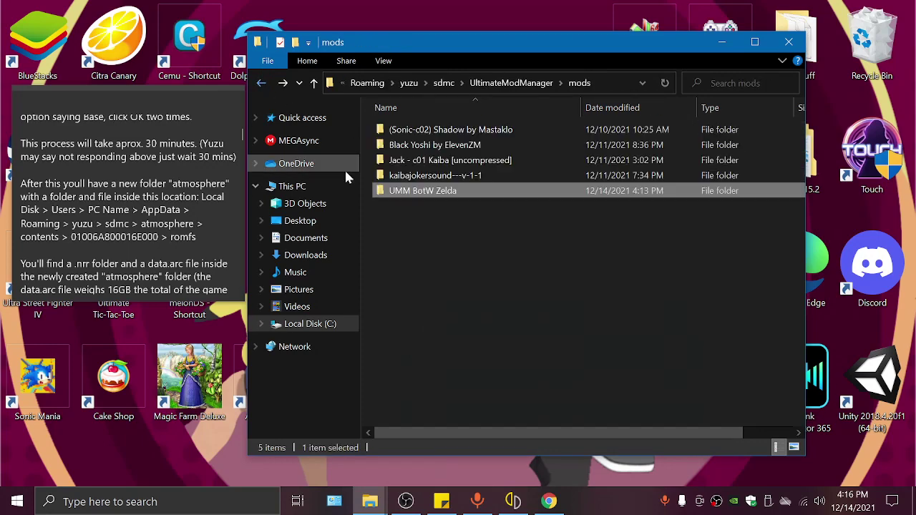
click(789, 44)
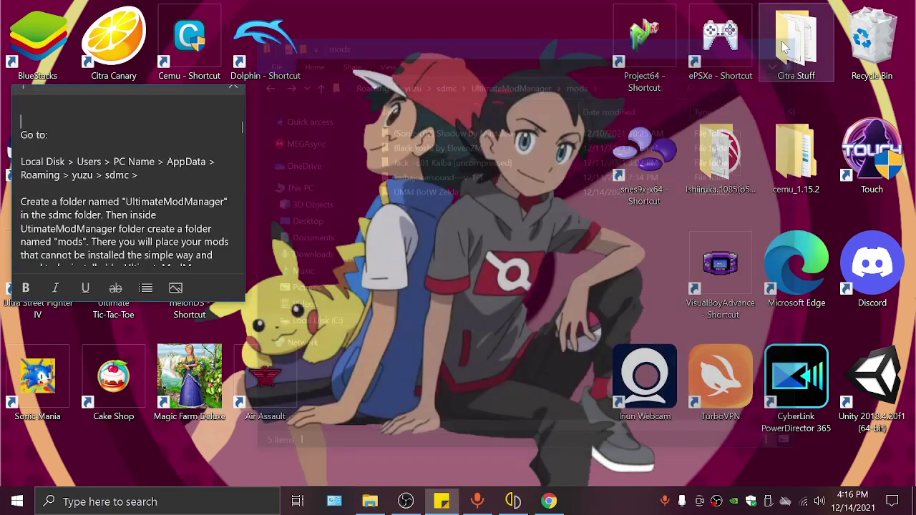
Step: Switch to yuzu and load Ultimate_Mod_Manager.nro from the Downloads folder
click(514, 502)
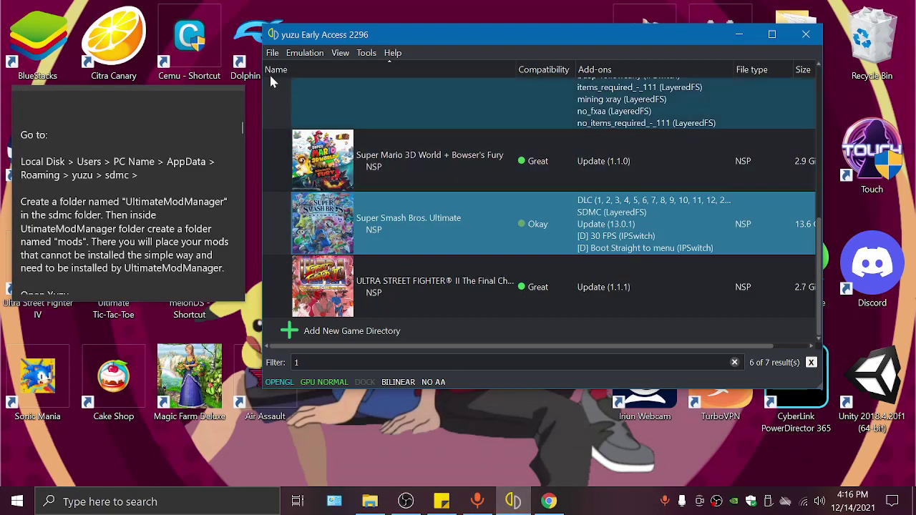
click(272, 54)
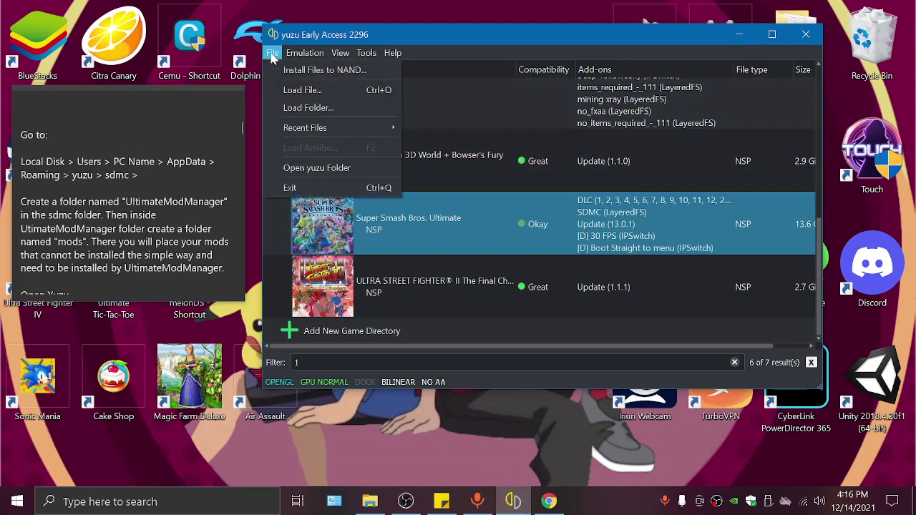
click(290, 94)
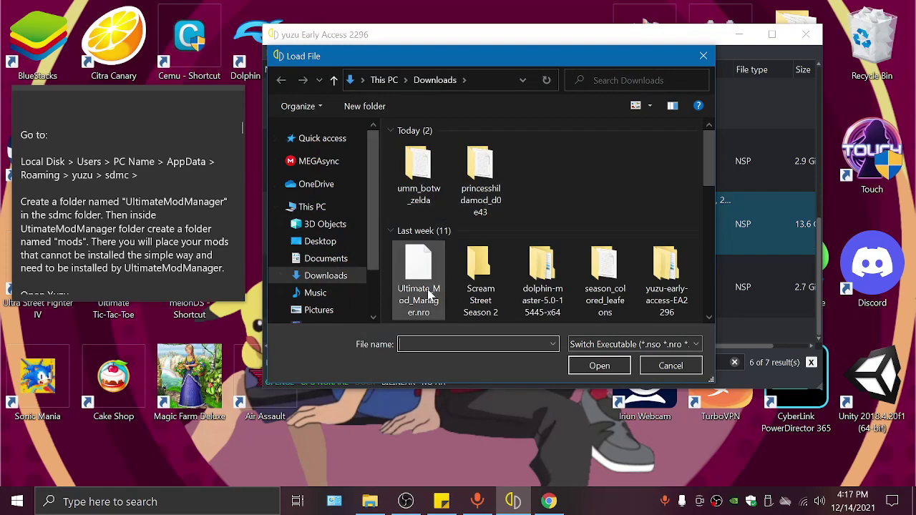
click(430, 290)
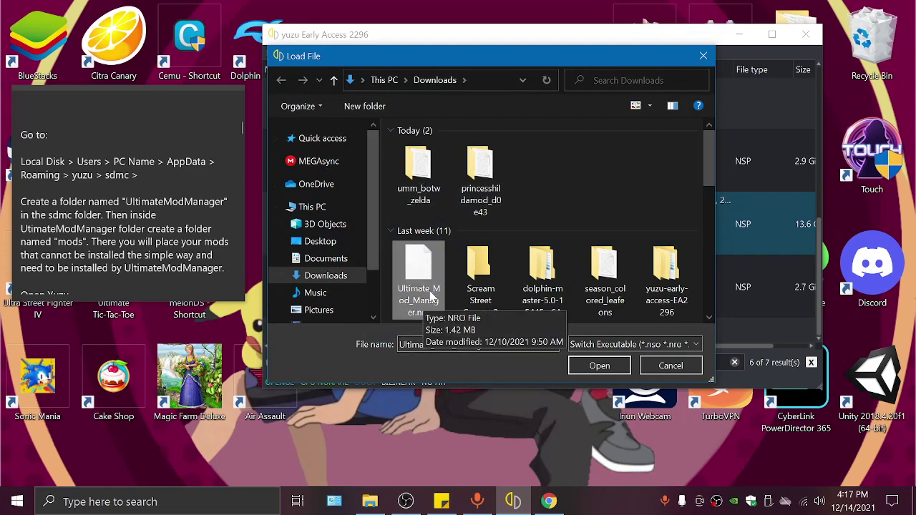
double_click(430, 292)
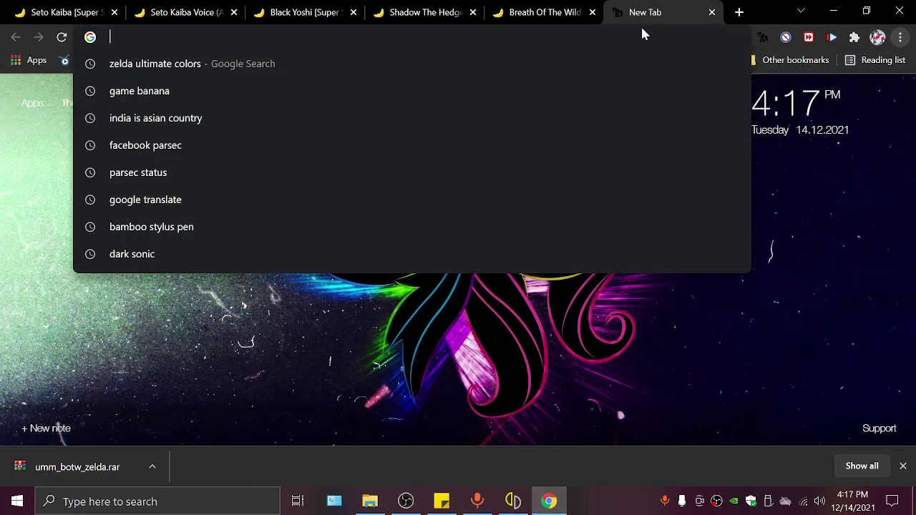
Step: Search Google for "ultimate mod manager mods" in a new Chrome tab and open the Ultimate Mod Manager GitHub page
click(713, 12)
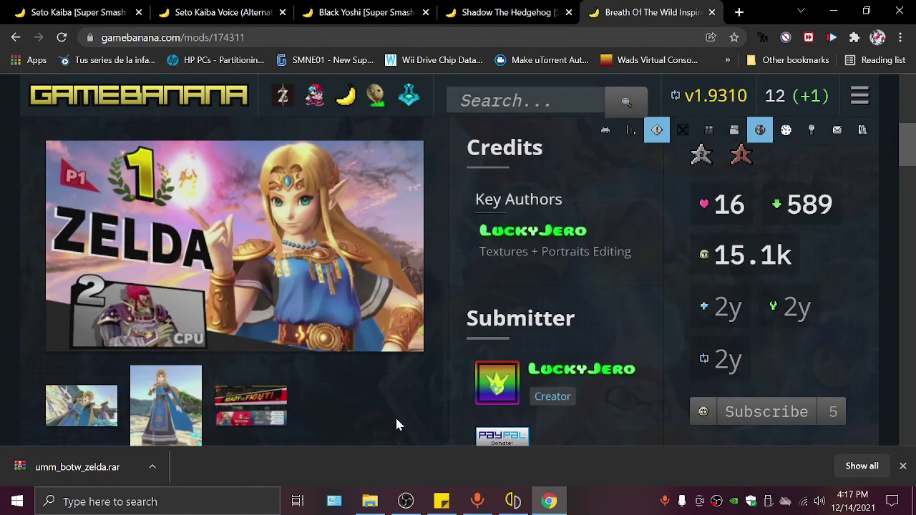
click(738, 13)
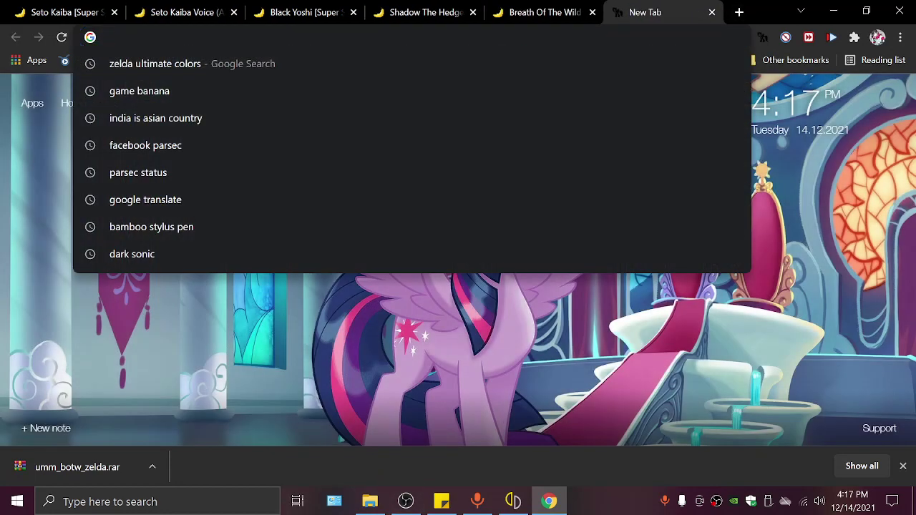
text(ultimate)
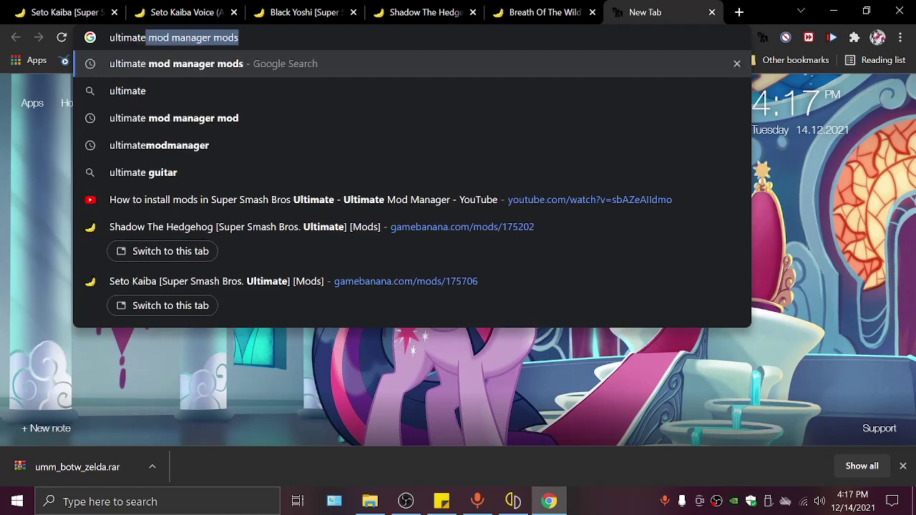
key(Return)
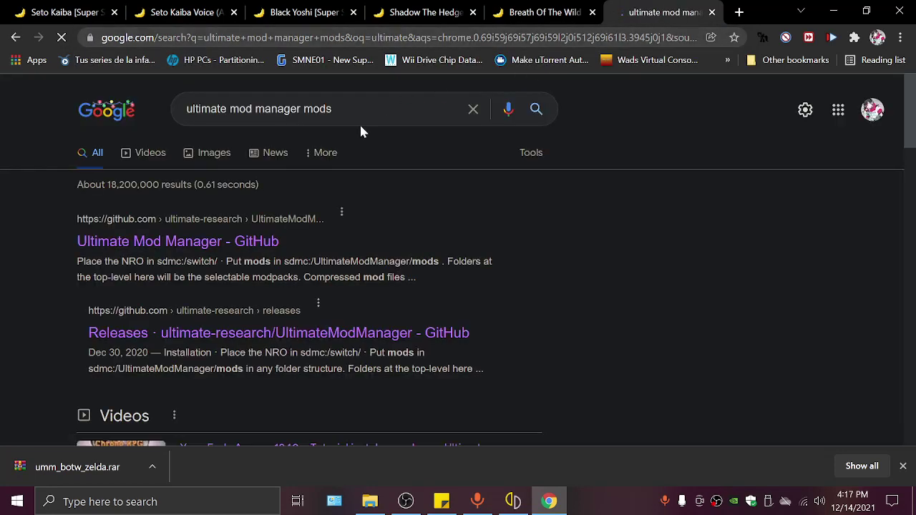
click(27, 243)
click(155, 247)
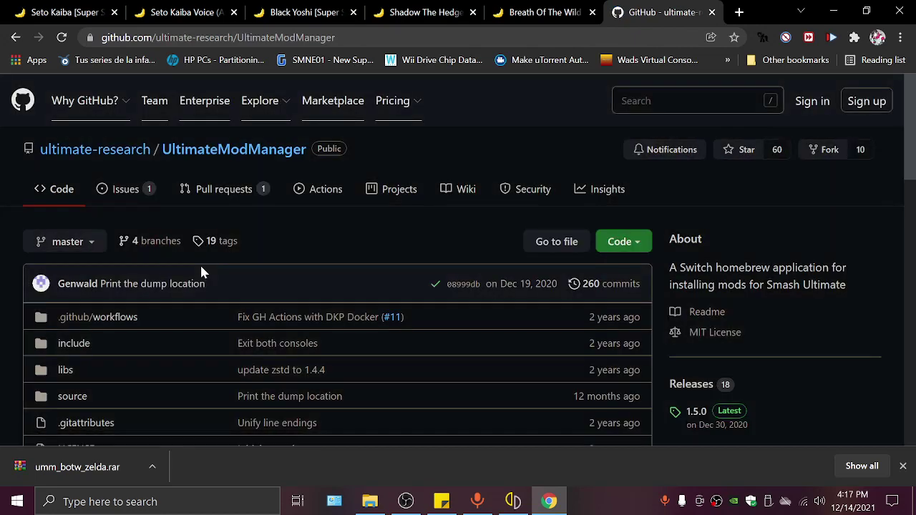
Step: Open the releases page linked in the README and find the Ultimate_Mod_Manager.nro asset of release 1.5.0
scroll(297, 219, down, 6)
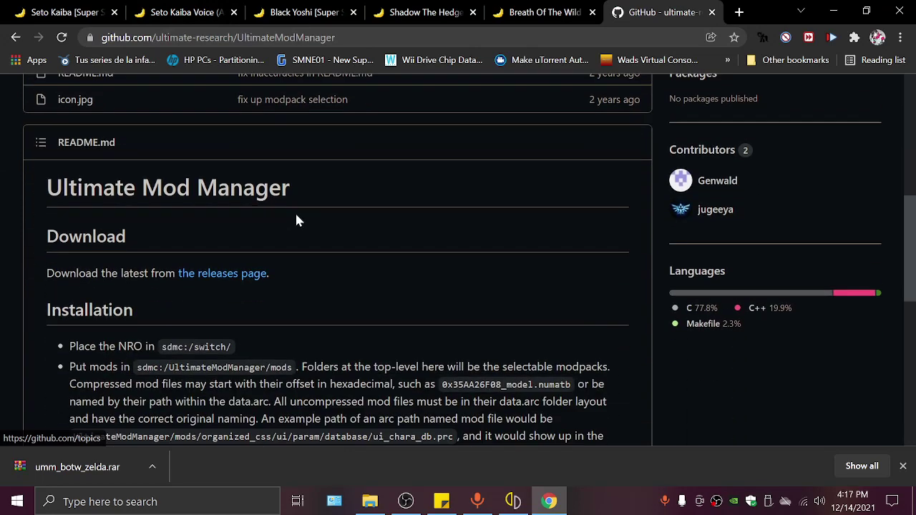
scroll(298, 221, down, 1)
click(236, 204)
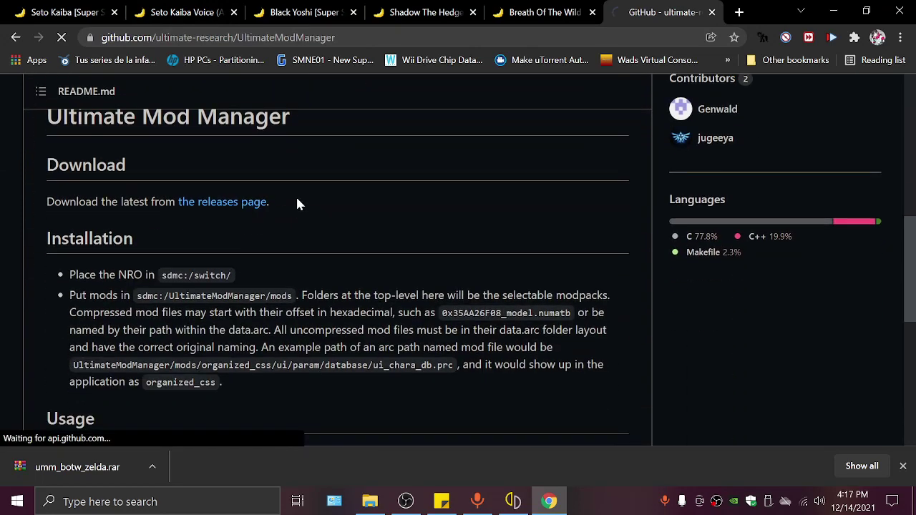
scroll(298, 205, down, 2)
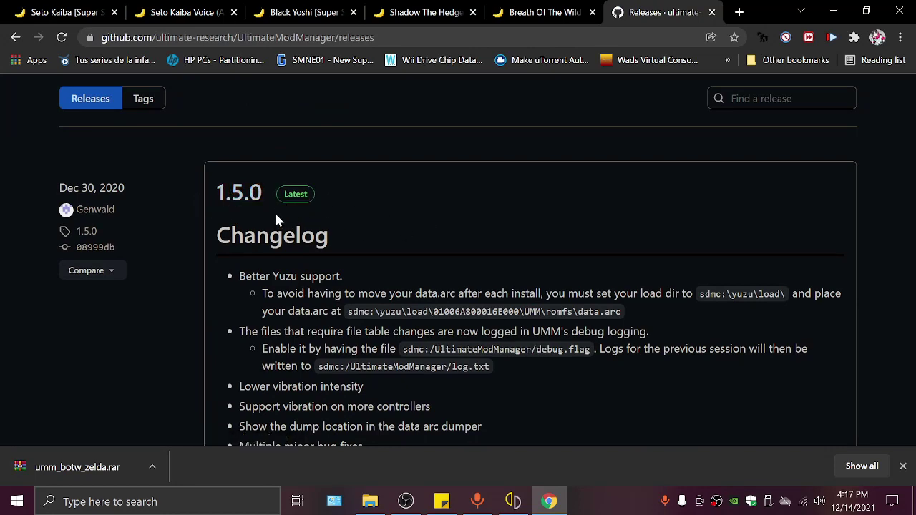
scroll(360, 204, down, 5)
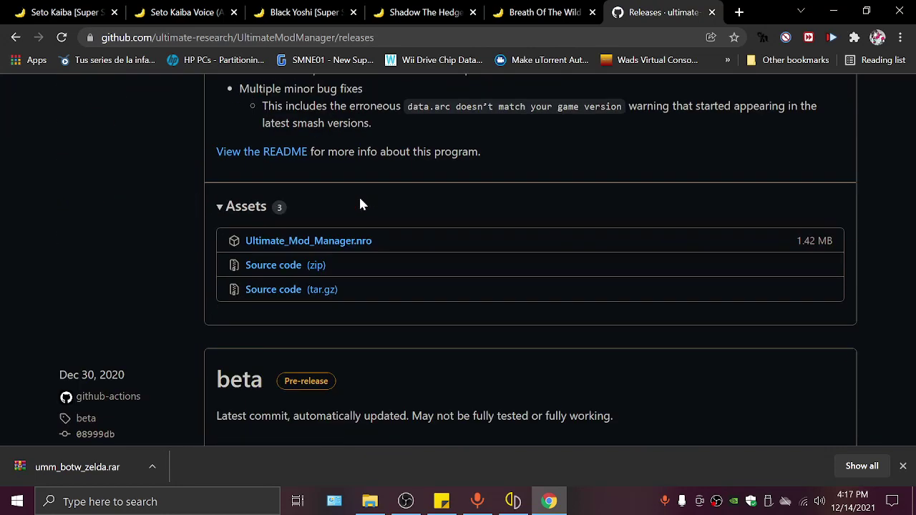
Step: Minimize Chrome, return to yuzu and locate Ultimate_Mod_Manager.nro in the Downloads folder through Load File
click(835, 10)
drag(567, 21, 451, 23)
click(182, 46)
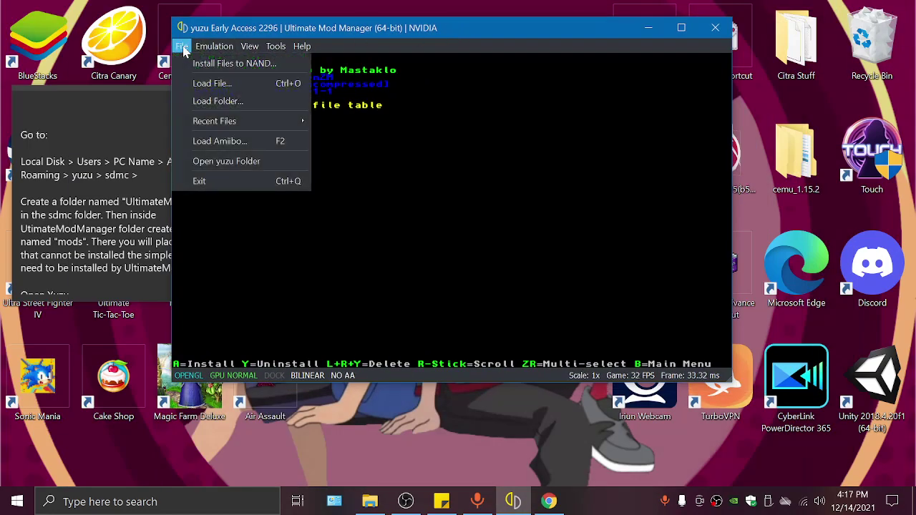
click(201, 84)
click(327, 275)
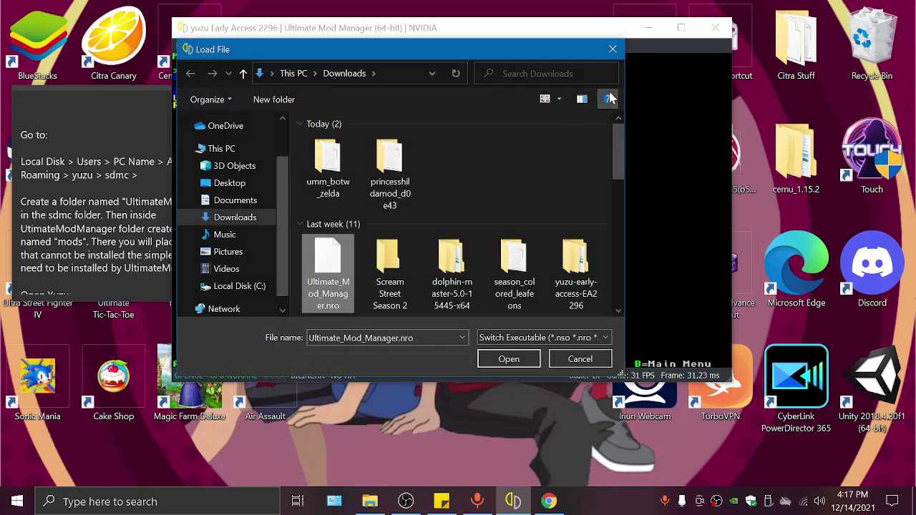
key(Return)
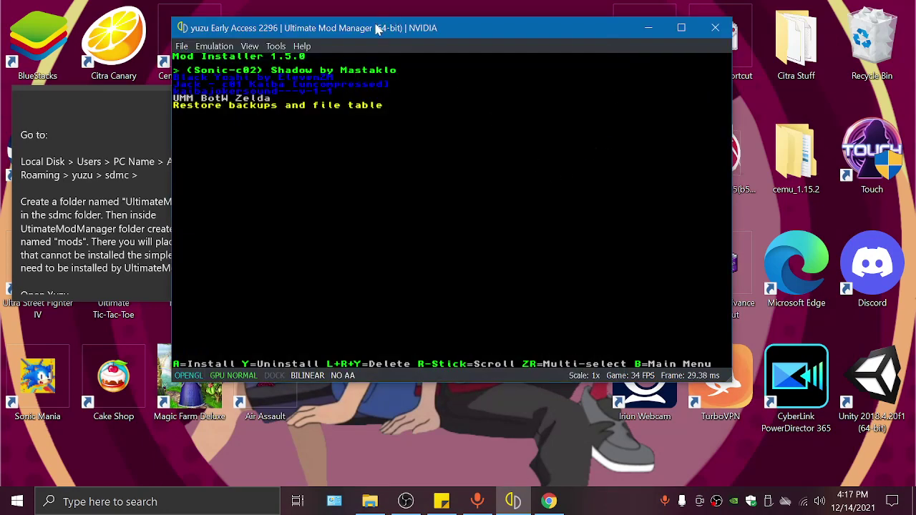
Step: Install the UMM BotW Zelda mod from the Mod Installer list
drag(378, 30, 401, 49)
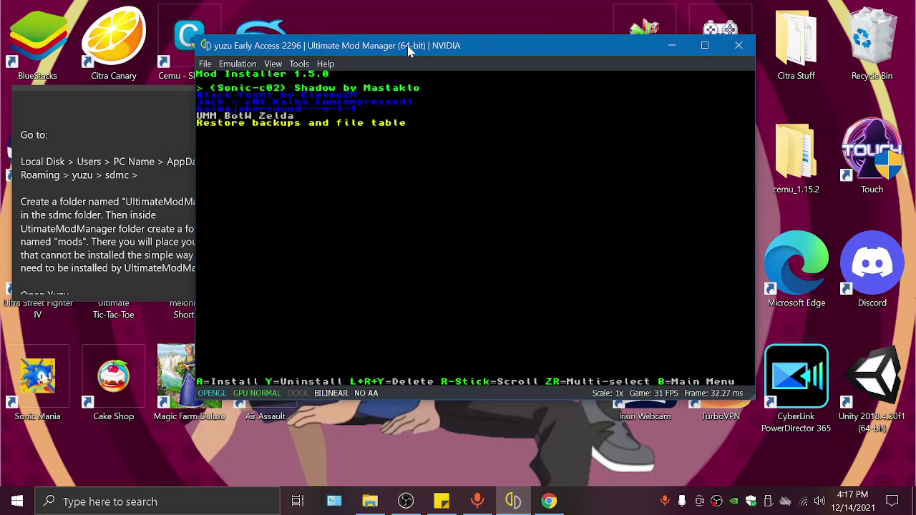
key(Down)
key(Down)
key(Down)
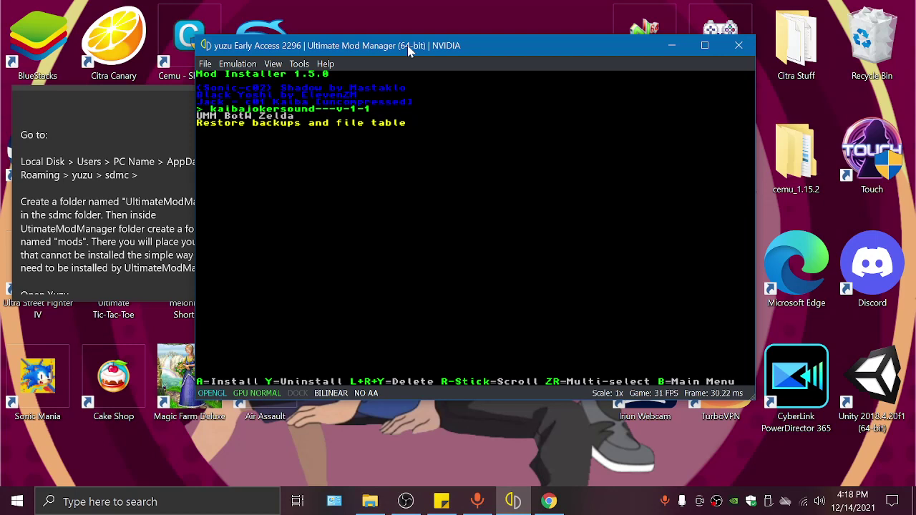
key(Down)
key(Up)
key(Up)
key(Up)
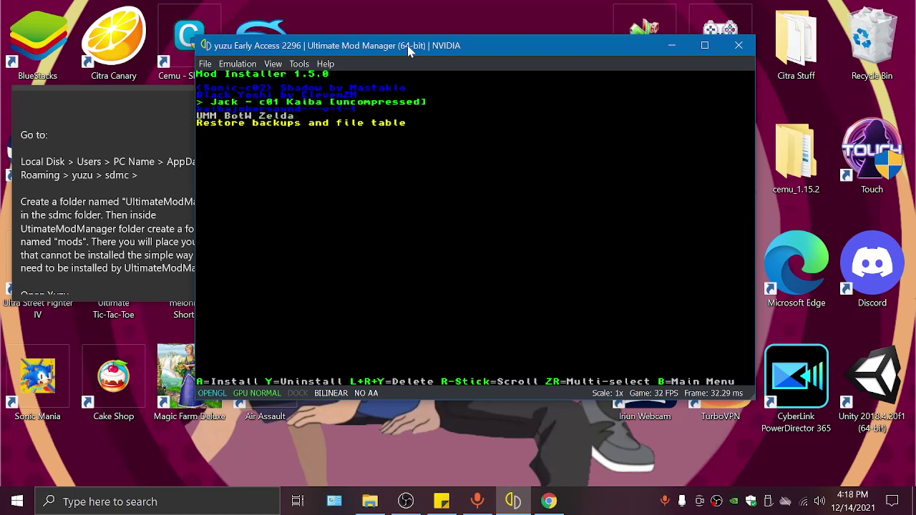
key(Down)
key(Down)
key(Down)
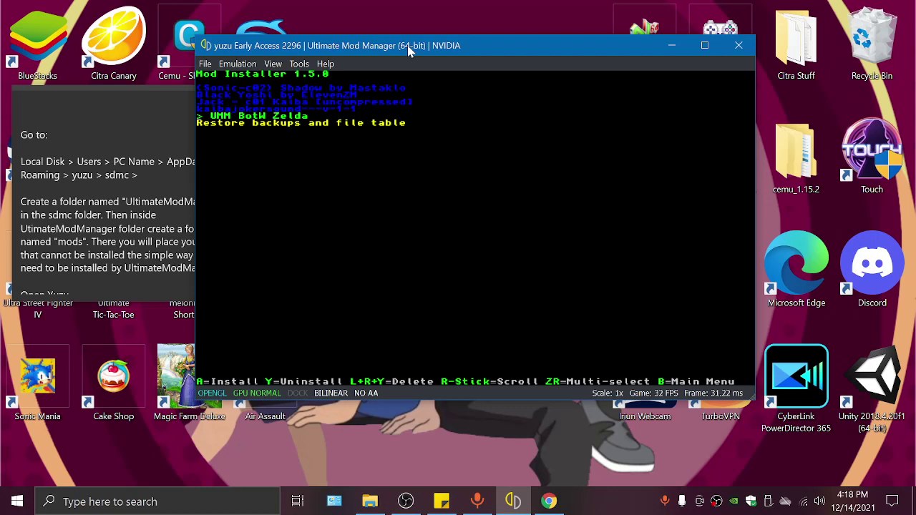
key(c)
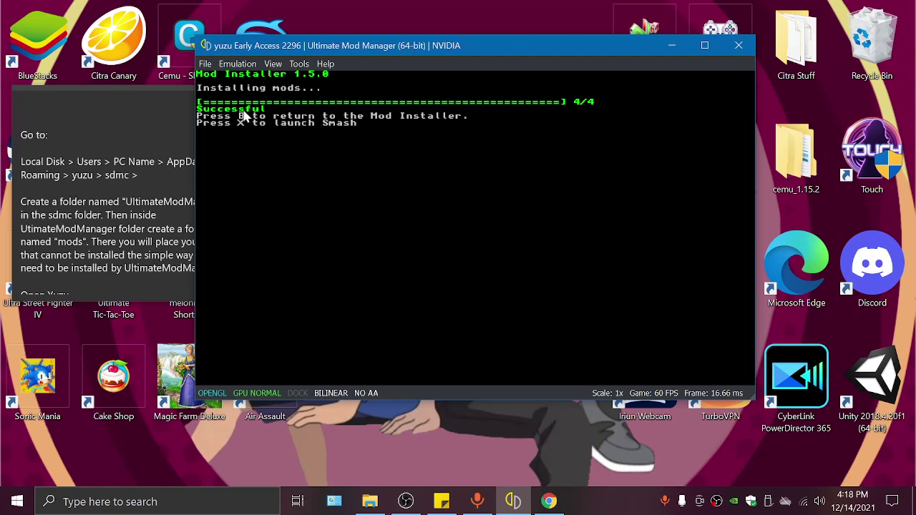
Step: Stop the Ultimate Mod Manager emulation and launch Super Smash Bros. Ultimate from the game list
click(205, 65)
mouse_move(229, 66)
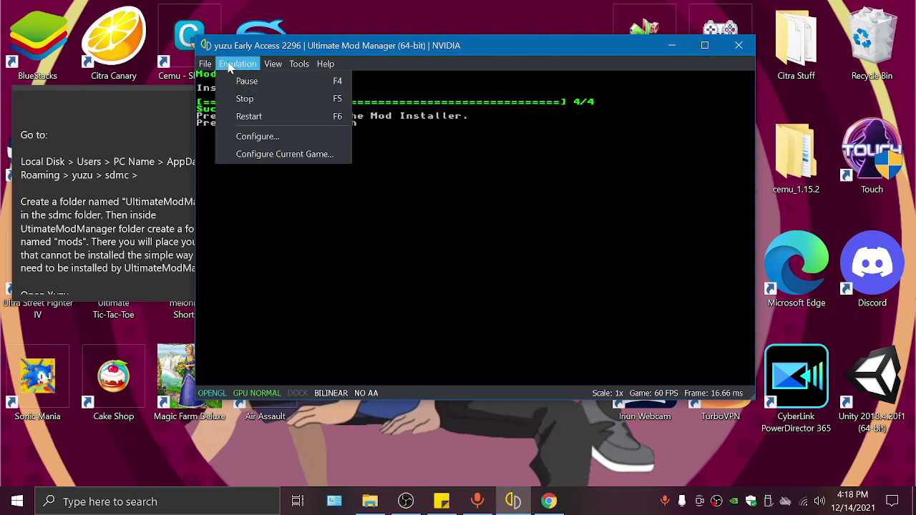
click(233, 98)
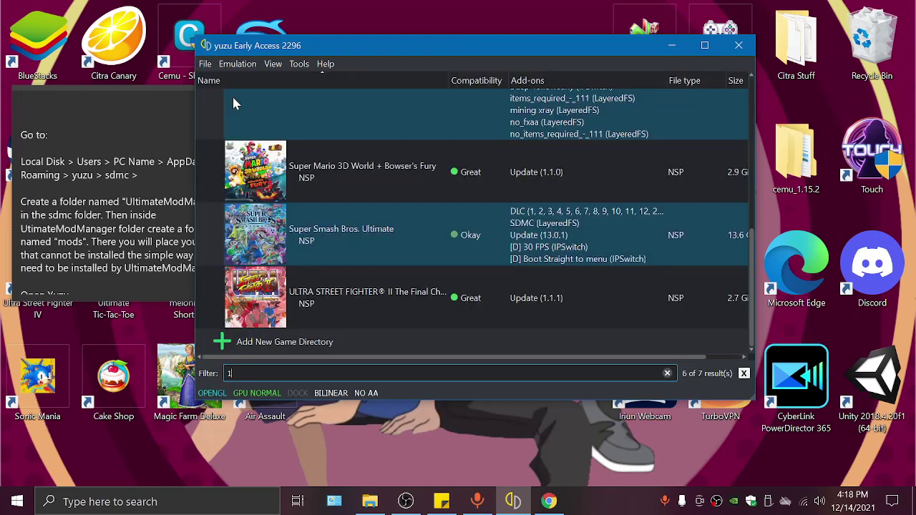
click(362, 244)
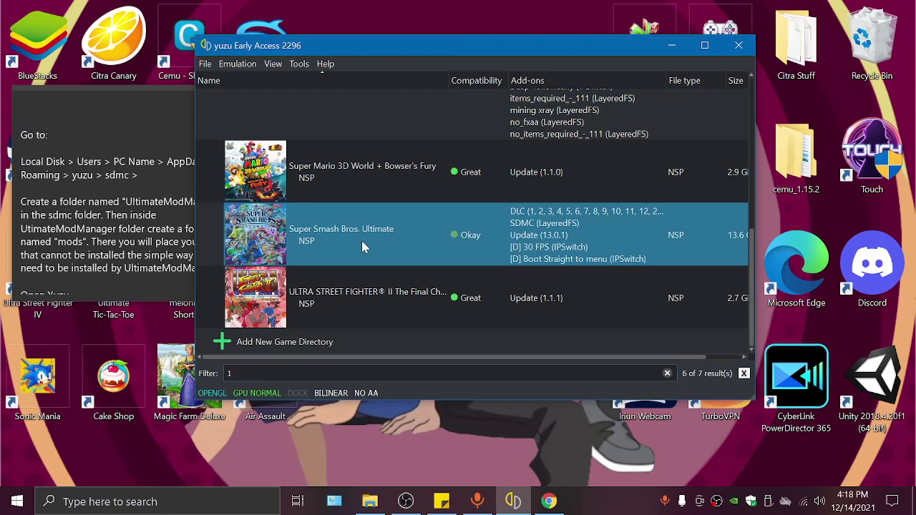
double_click(362, 241)
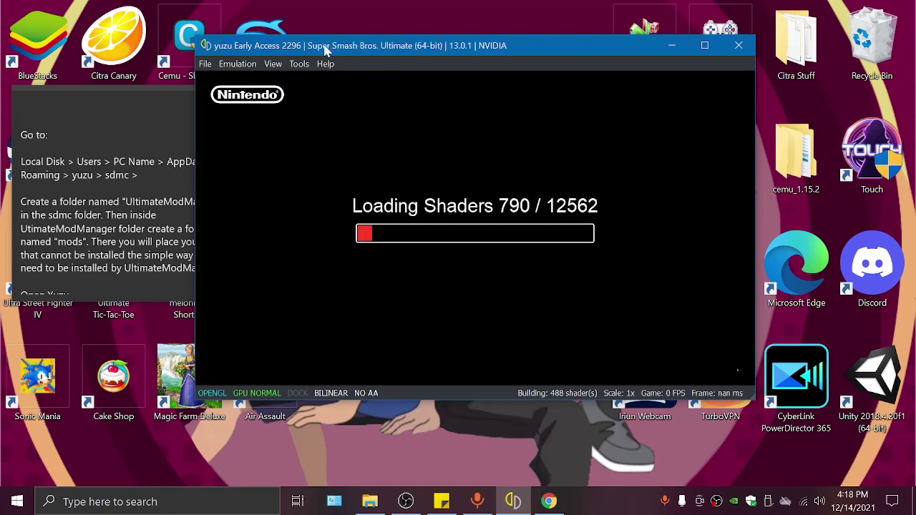
drag(326, 48, 405, 47)
Step: Switch to Chrome, preview the full-body Zelda image on the Breath Of The Wild mod page, and minimize the browser
click(548, 501)
click(545, 12)
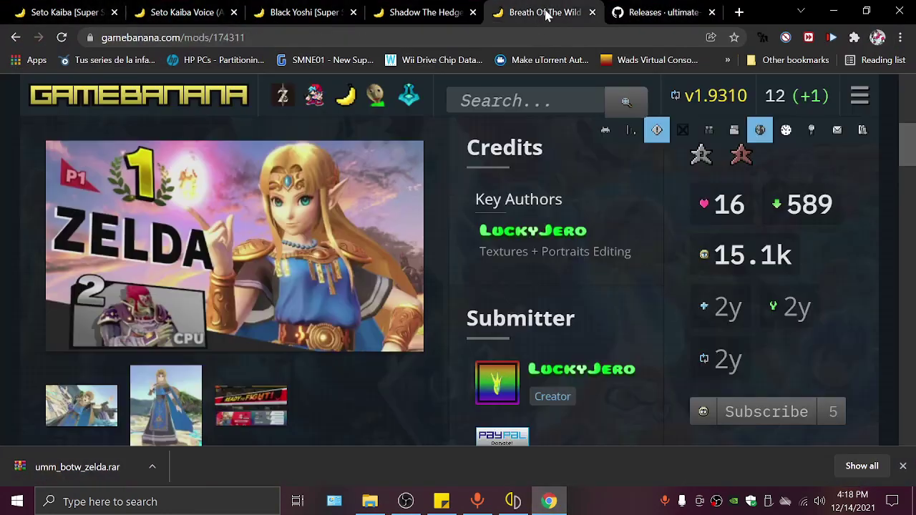
click(194, 382)
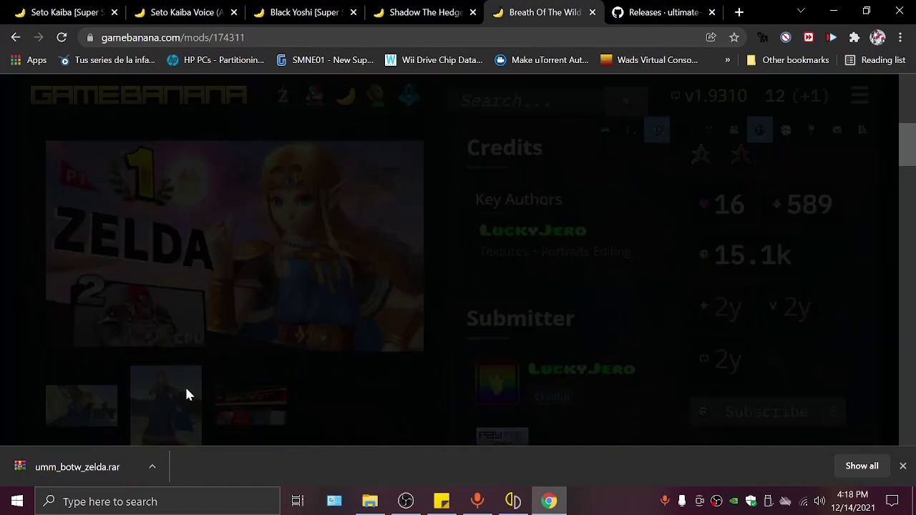
click(682, 216)
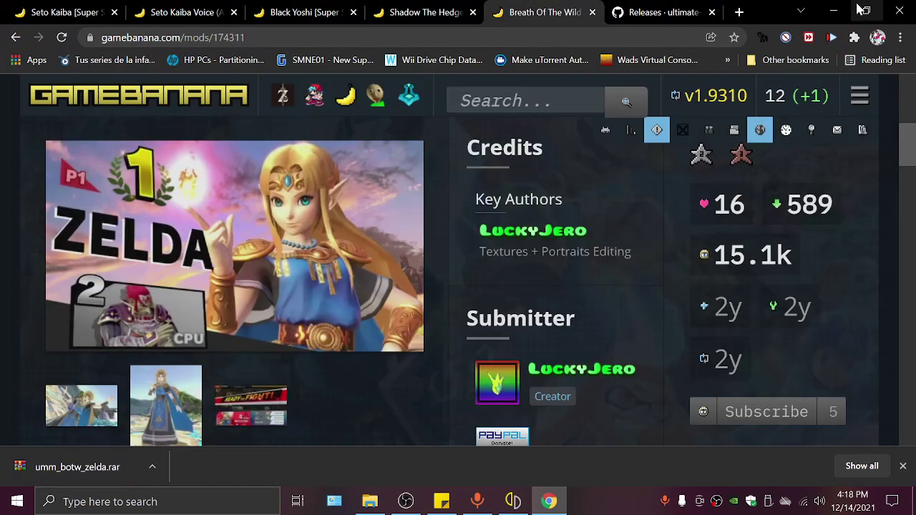
click(834, 12)
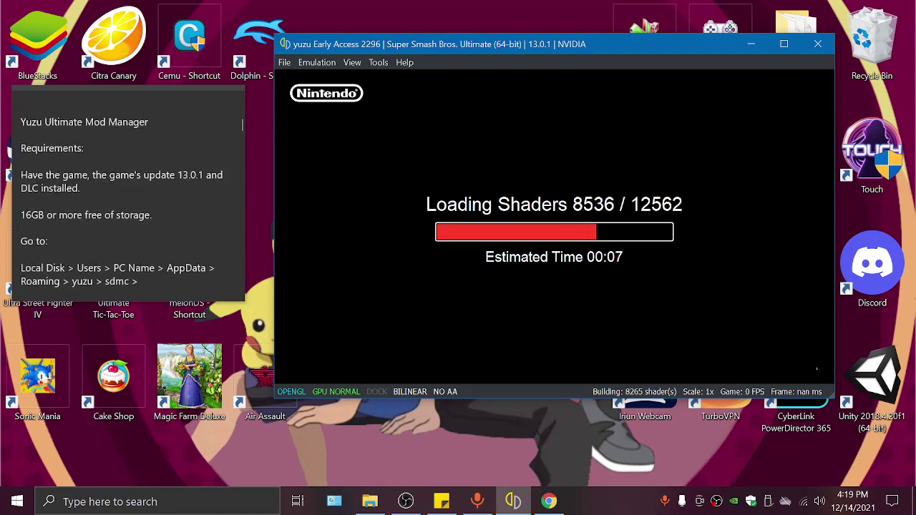
Step: Review the Seto Kaiba, Seto Kaiba Voice, Black Yoshi, Shadow and Breath Of The Wild mod pages in Chrome, and minimize it
click(548, 500)
scroll(458, 286, down, 5)
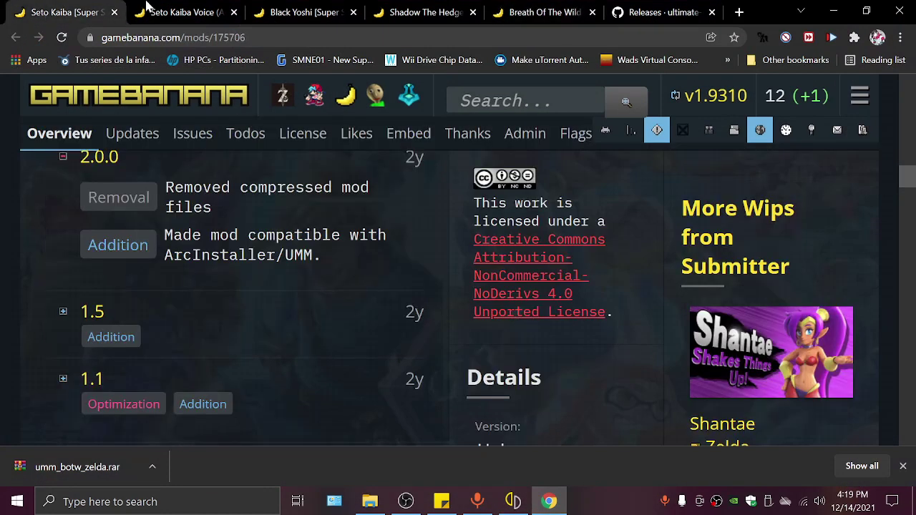
click(183, 12)
click(281, 8)
click(387, 10)
click(508, 13)
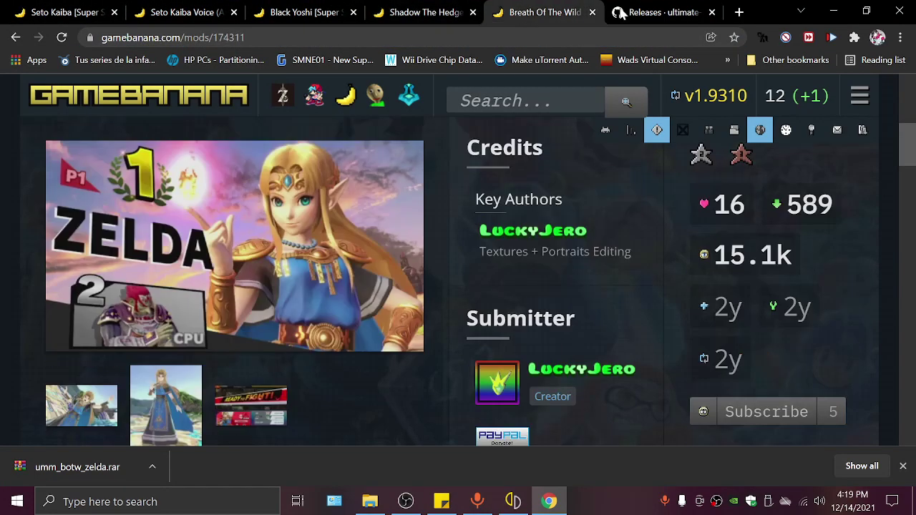
click(847, 9)
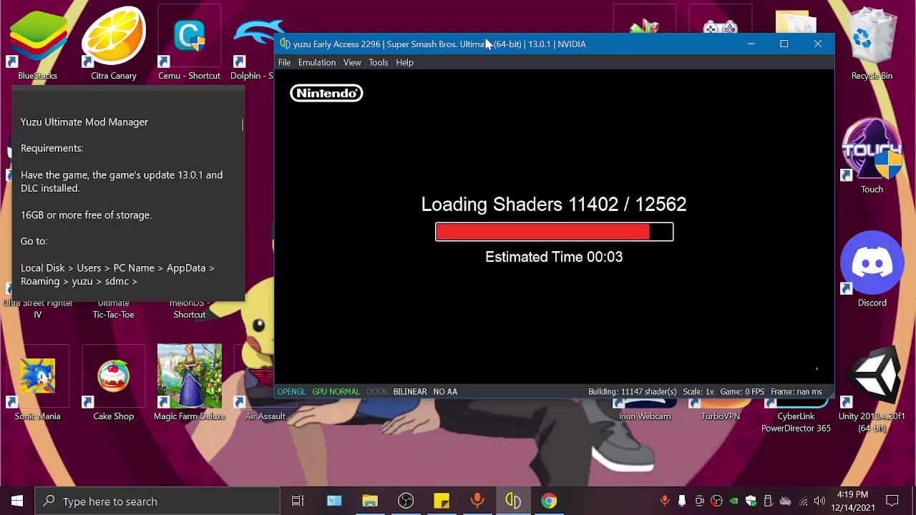
drag(486, 43, 476, 42)
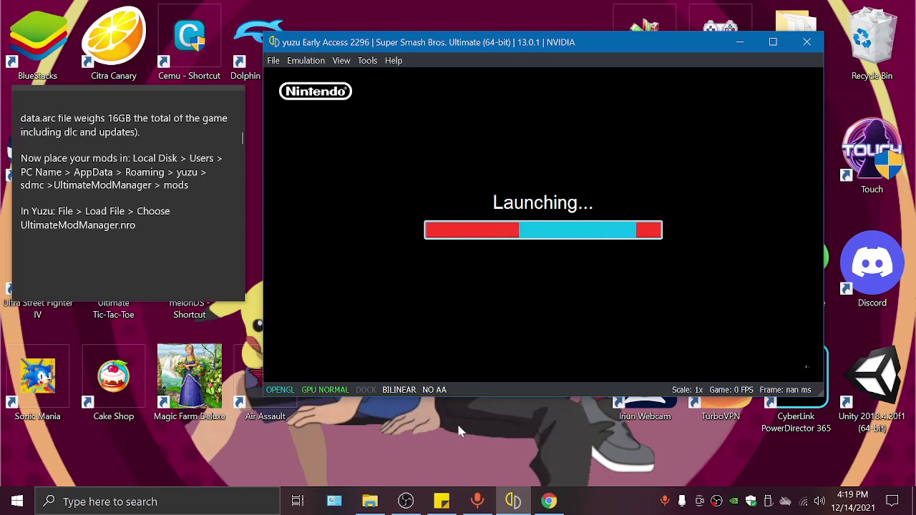
click(410, 502)
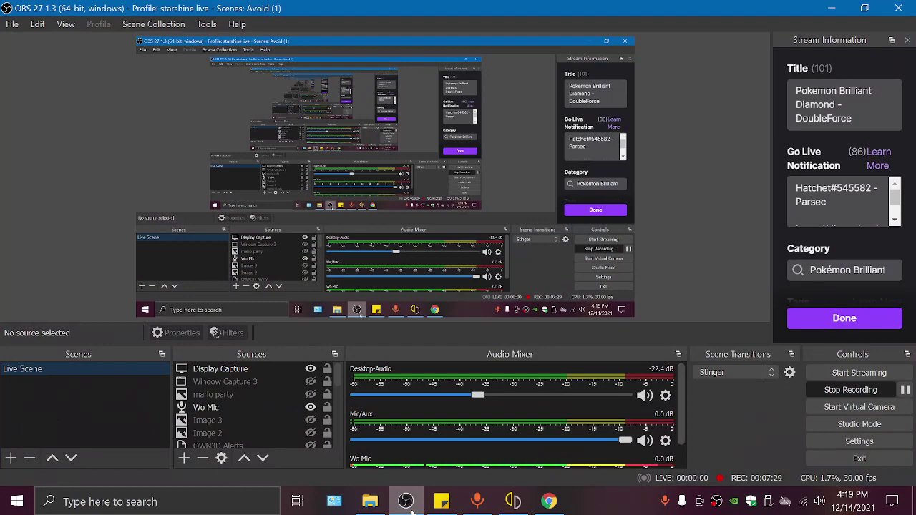
click(412, 510)
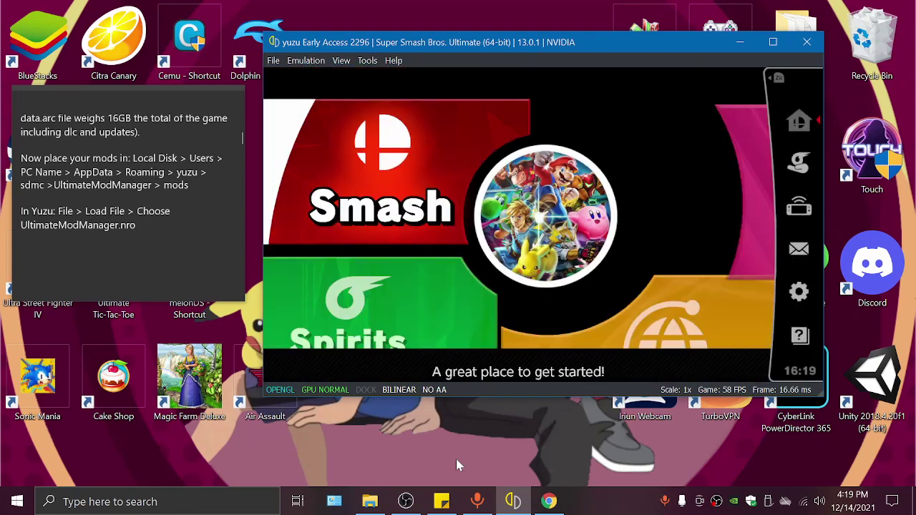
Step: Enter Smash mode in the game, choosing the 4 Stock rules and the Random stage to reach fighter selection
key(c)
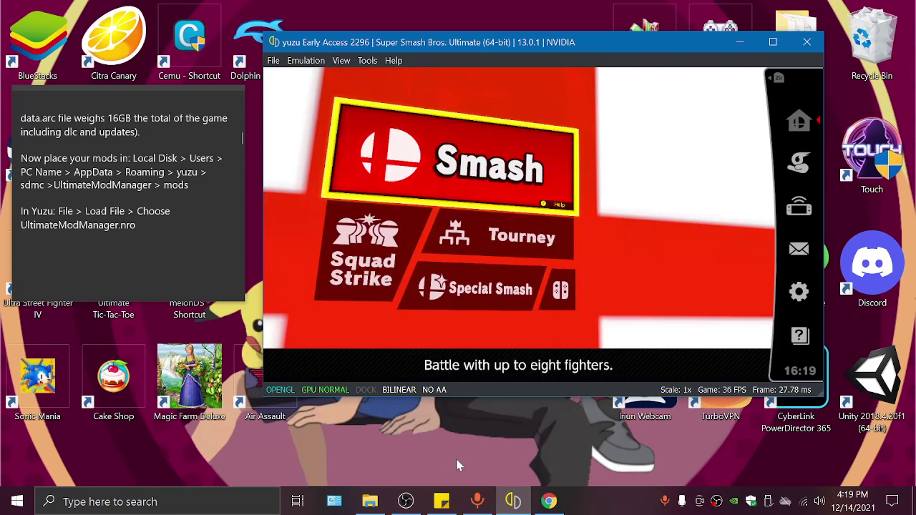
key(c)
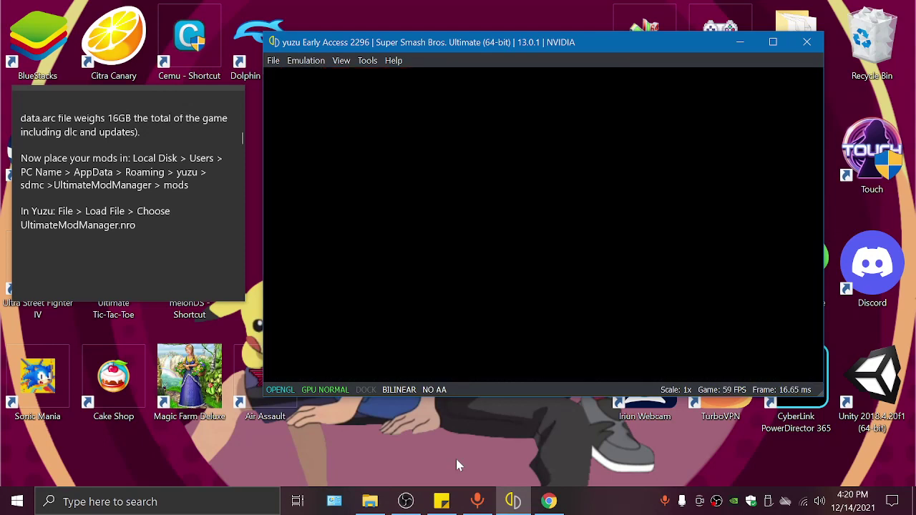
key(c)
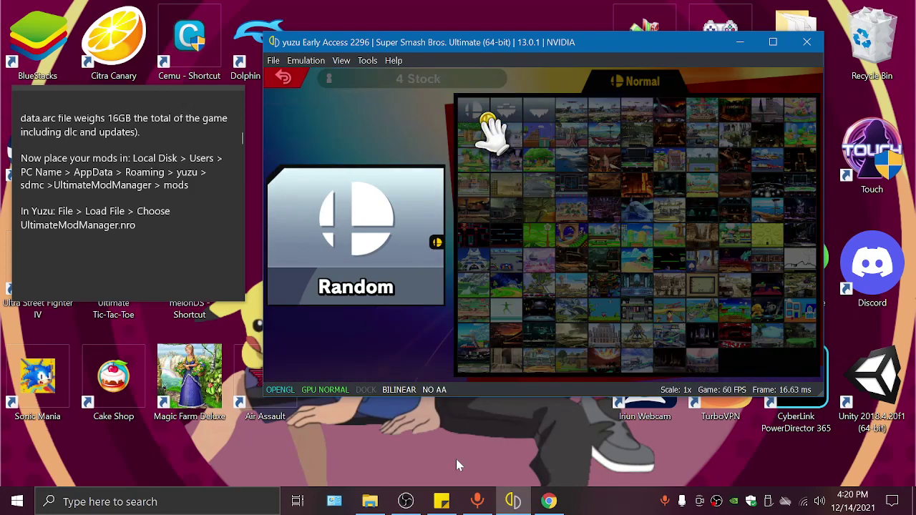
key(c)
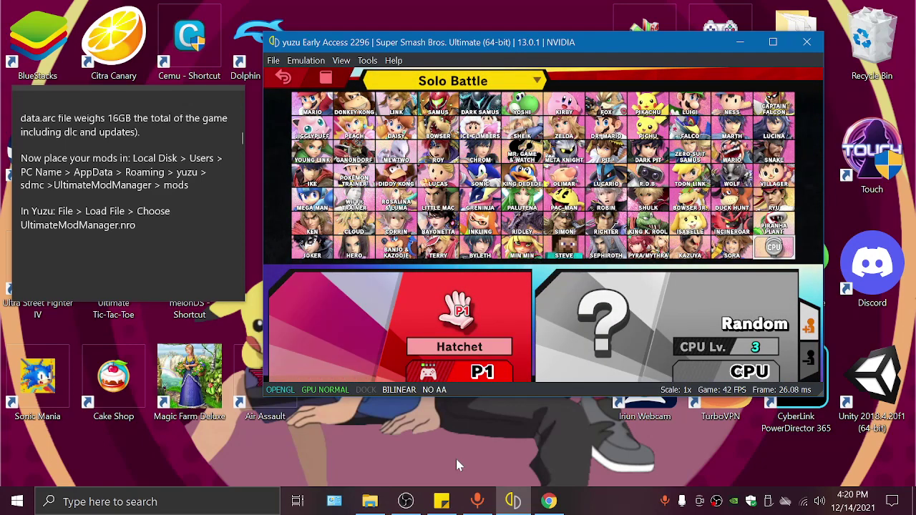
Step: Choose Zelda for P1 and cycle through her costumes, ending on the modded blue Breath of the Wild outfit
key(w)
key(d)
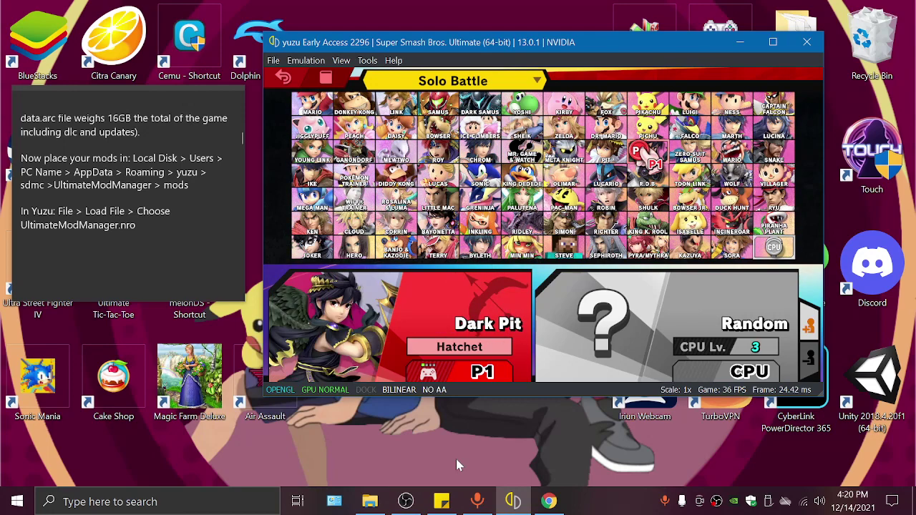
key(w)
key(a)
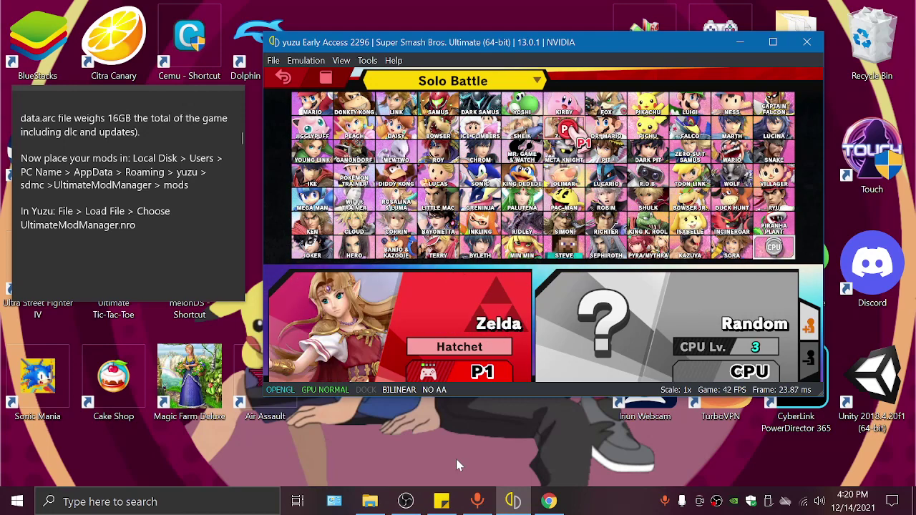
key(e)
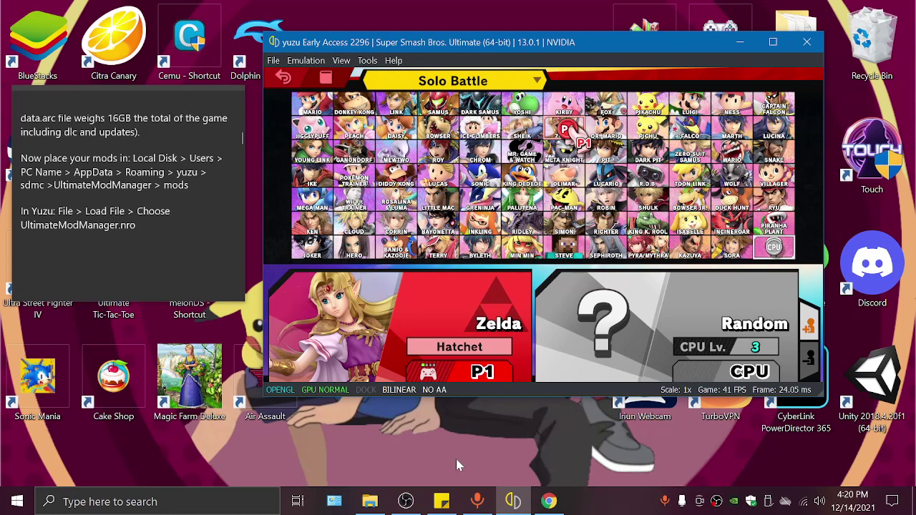
key(e)
key(e)
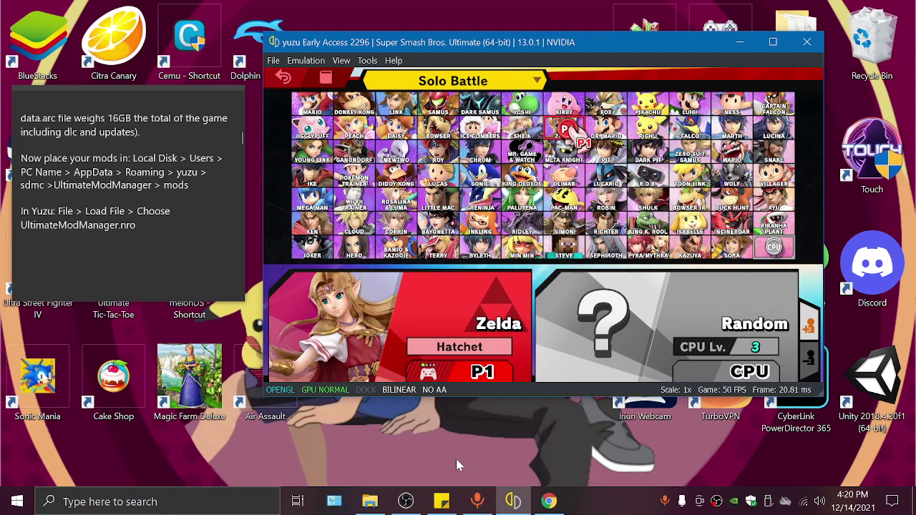
key(e)
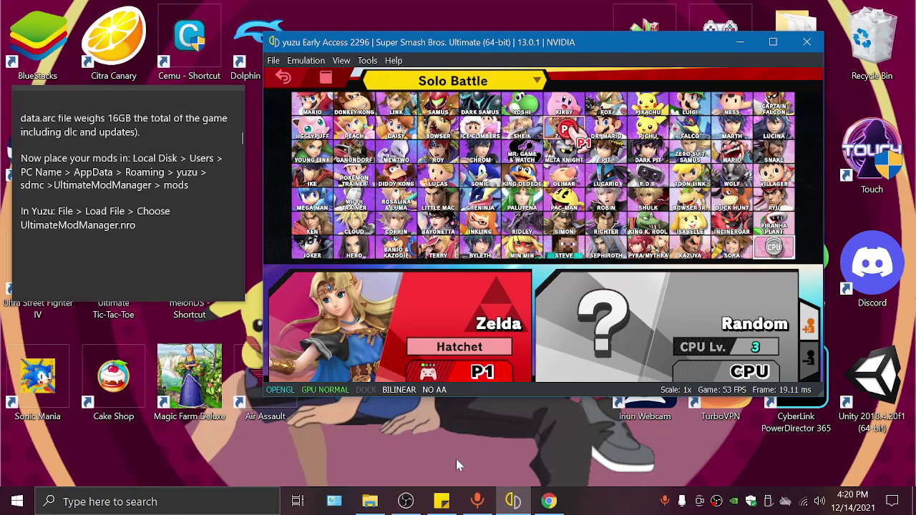
key(e)
key(e)
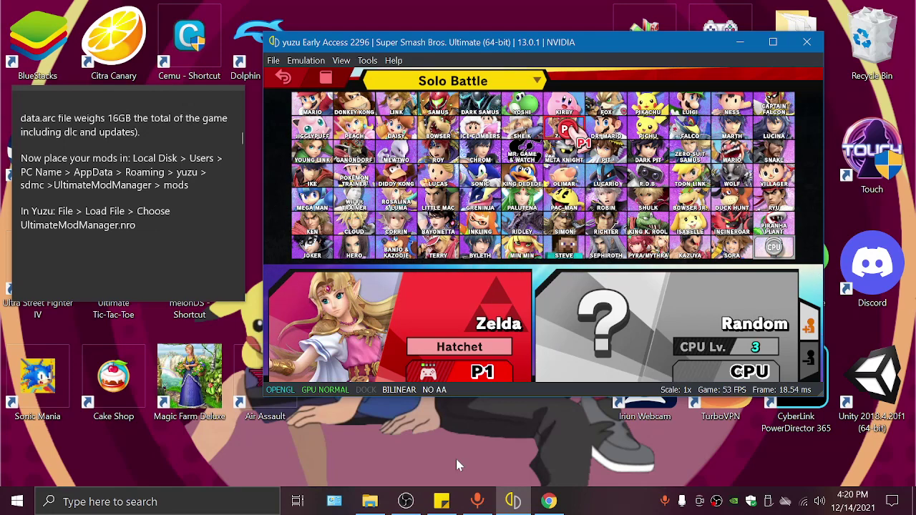
key(e)
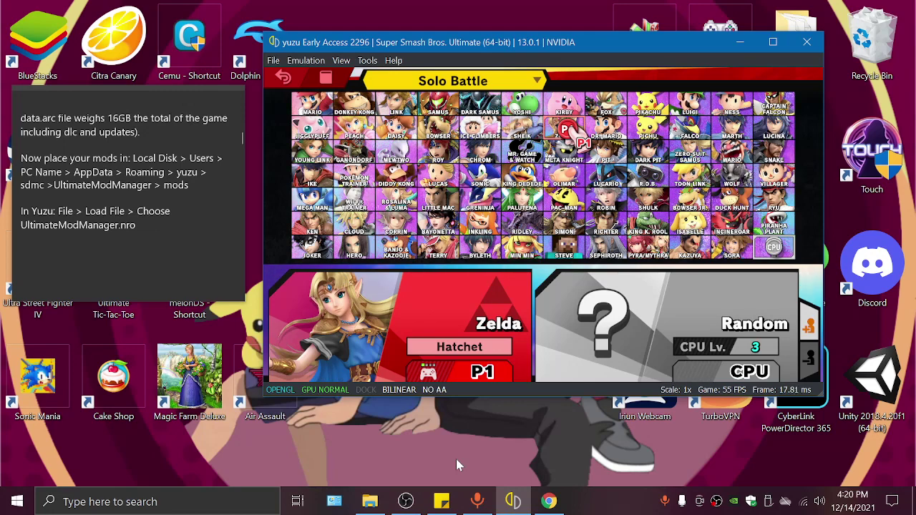
key(e)
key(e)
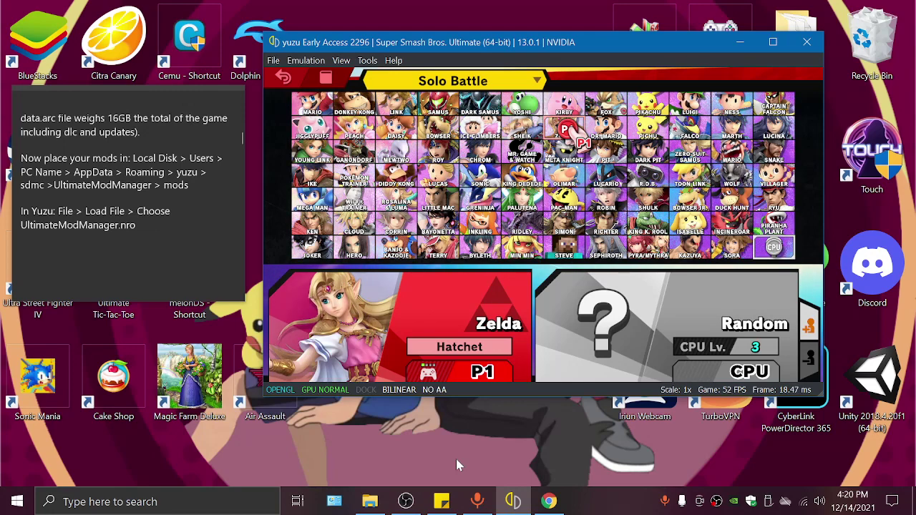
key(e)
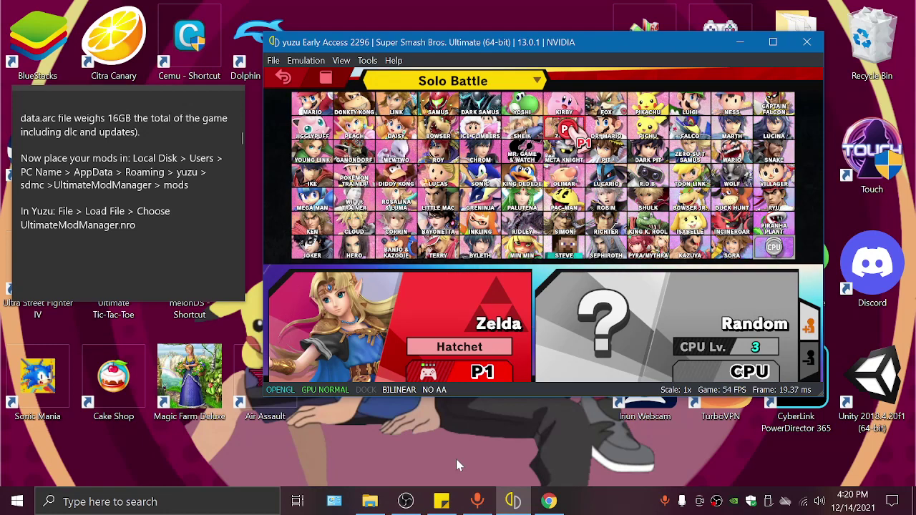
Step: Start the match with Zelda, pause it and enter Camera Controls
key(m)
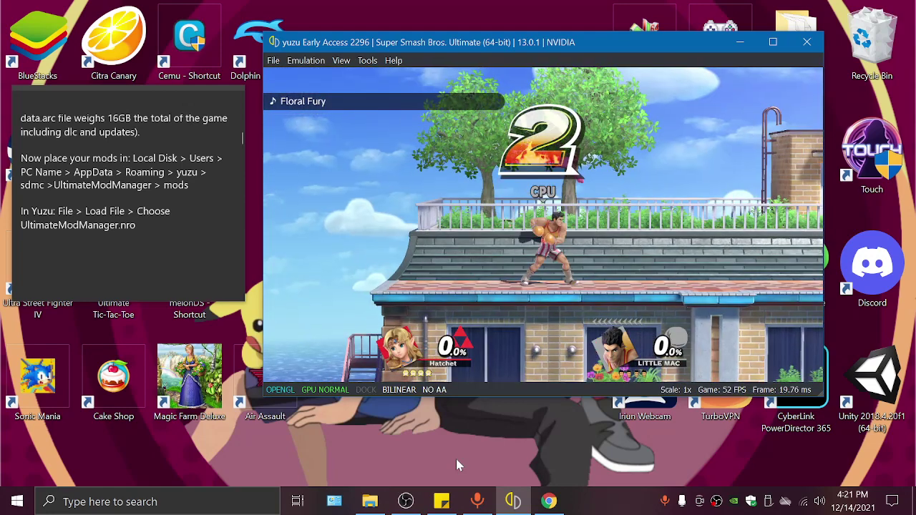
key(m)
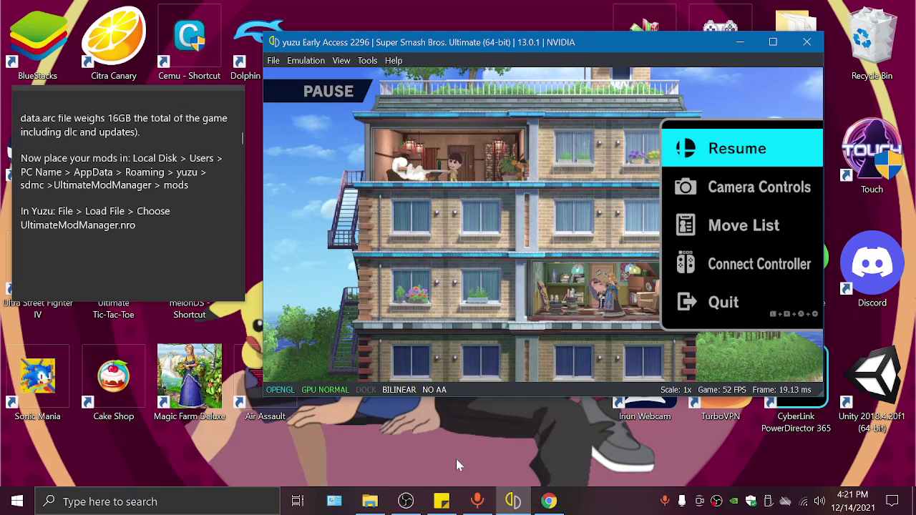
key(s)
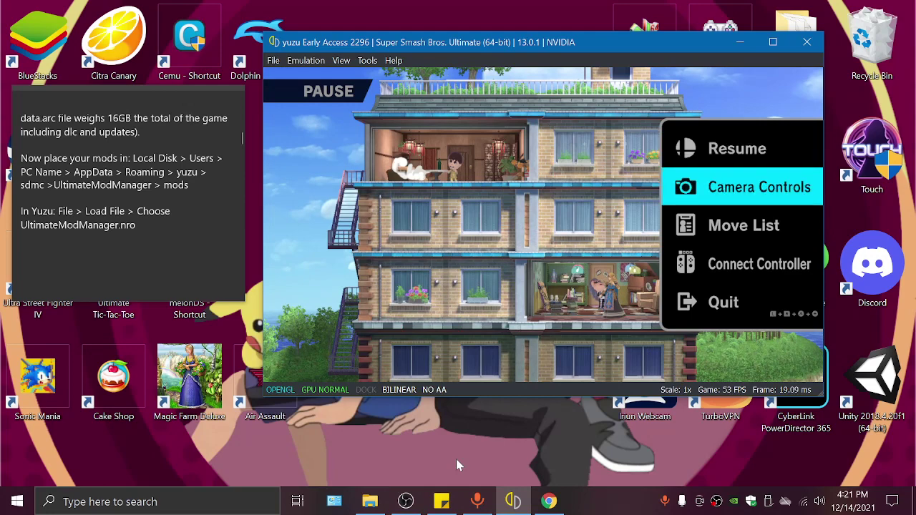
key(c)
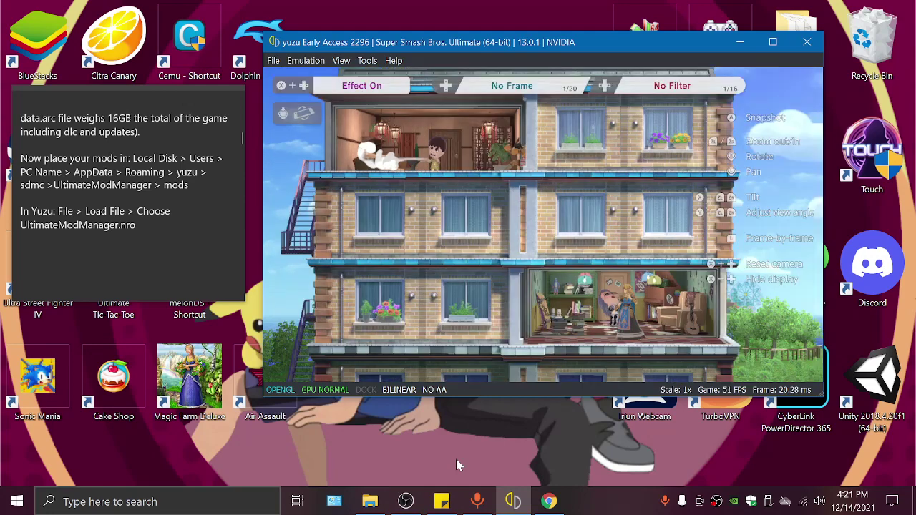
Step: Zoom and pan the paused match camera until Zelda's modded outfit is shown close up in the furnished room
key(w)
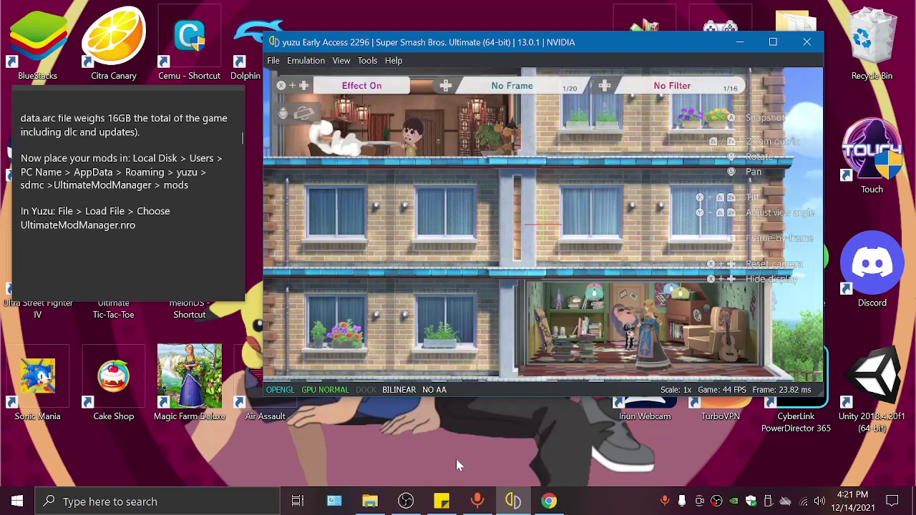
key(e)
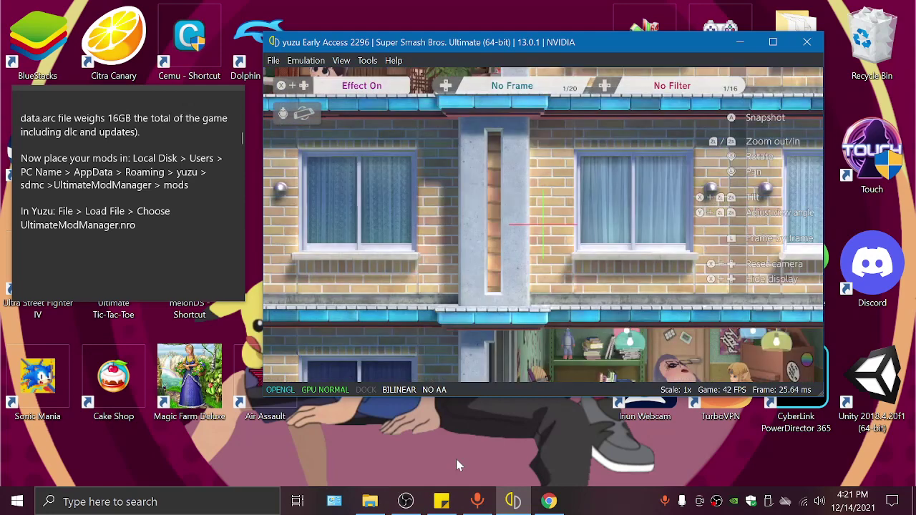
key(s)
key(s)
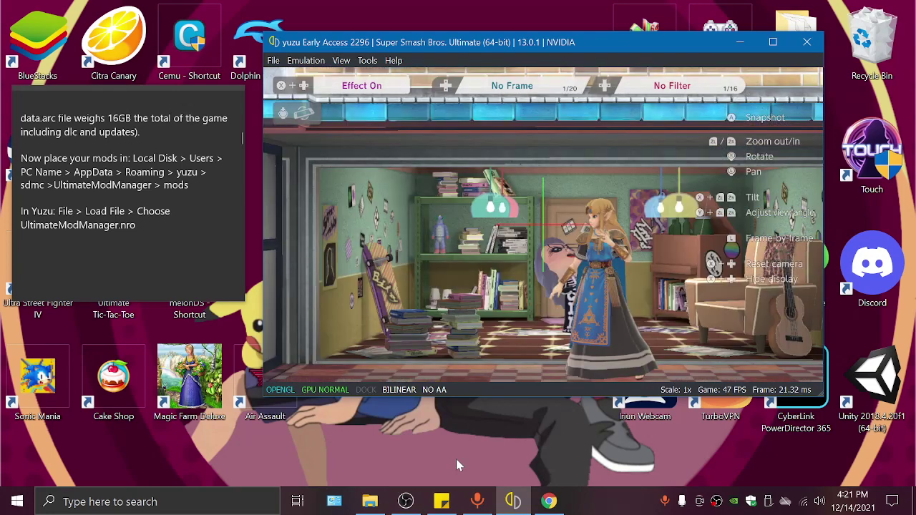
key(s)
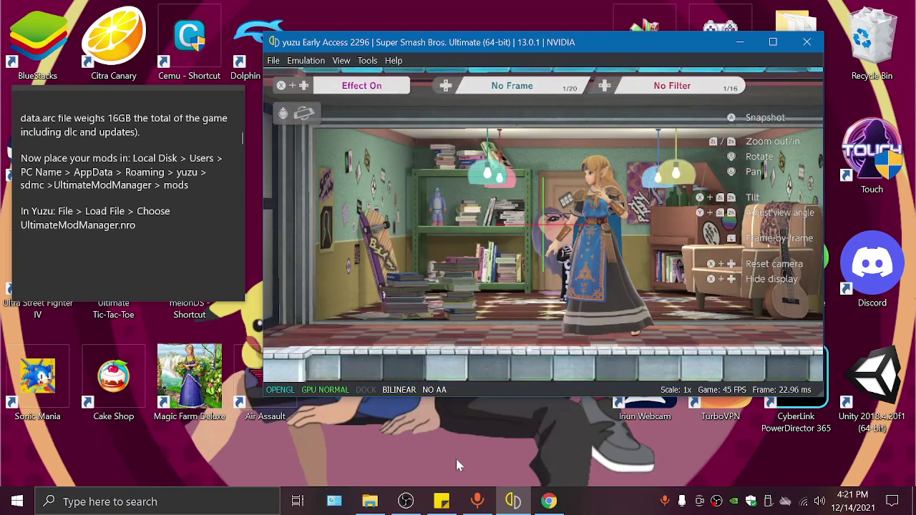
key(d)
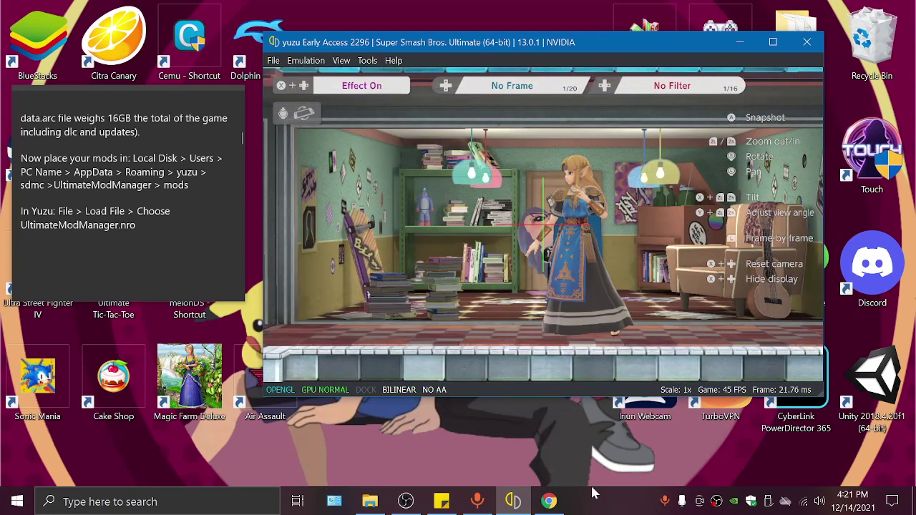
Step: Switch to Chrome, place its restored window beside the game to compare the Zelda mod image, and return to yuzu
click(550, 501)
click(166, 393)
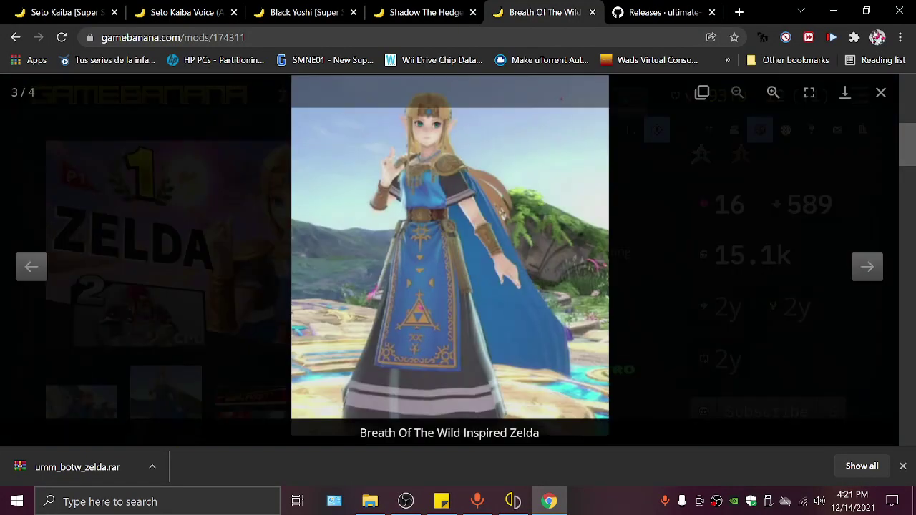
click(866, 11)
drag(800, 25, 380, 31)
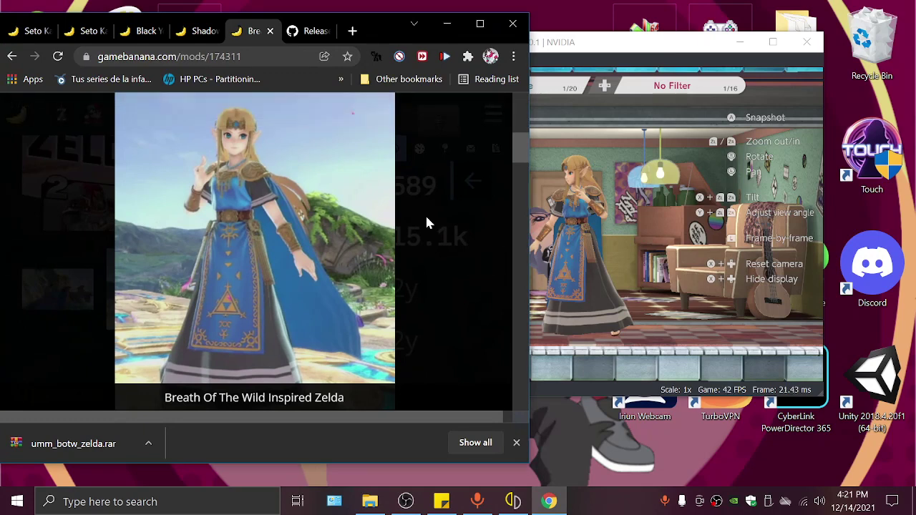
click(604, 48)
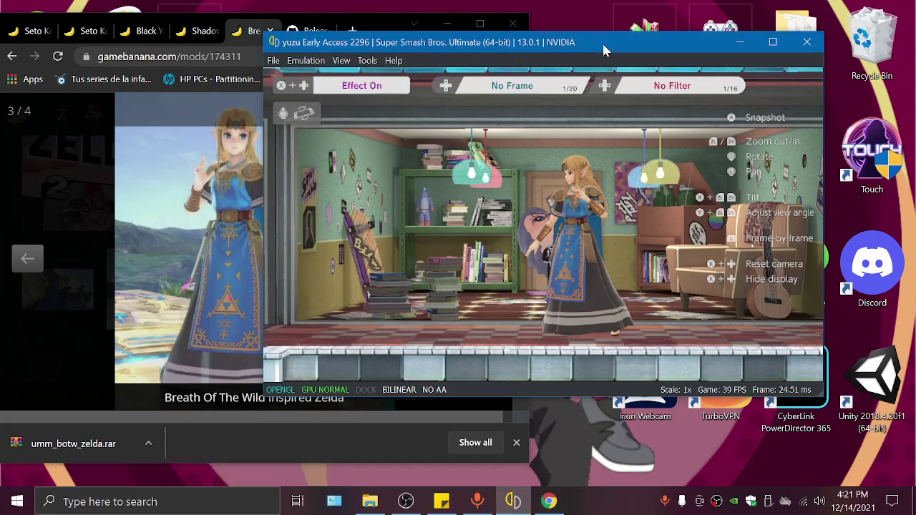
Step: Leave the camera view, pause the match again and quit it to return to fighter selection
key(x)
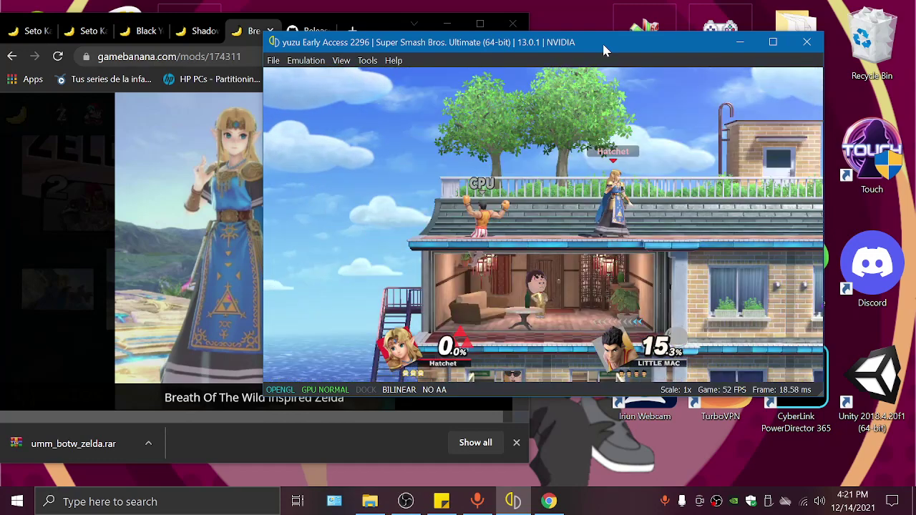
key(m)
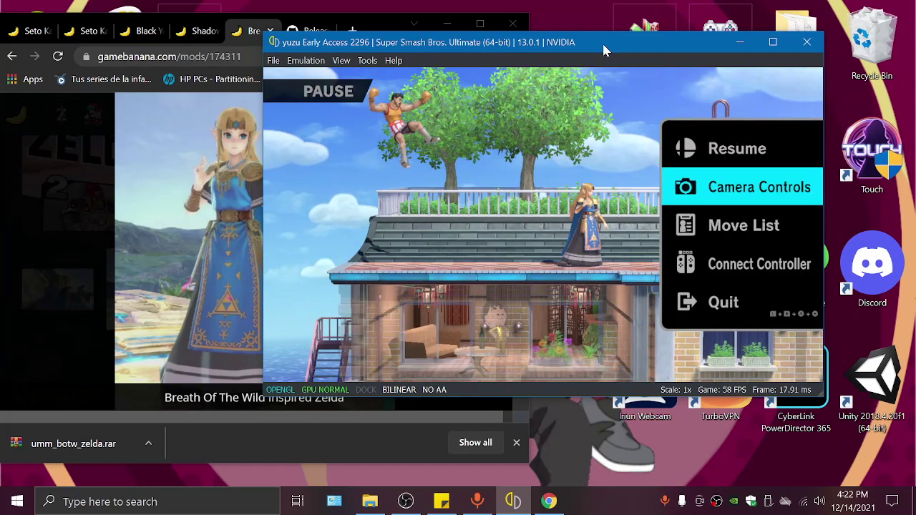
key(Down)
key(Down)
key(Down)
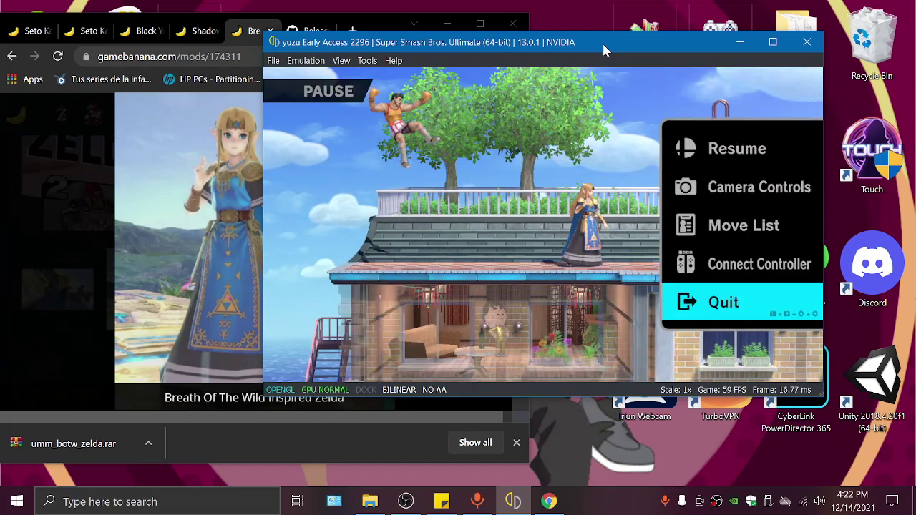
key(c)
key(c)
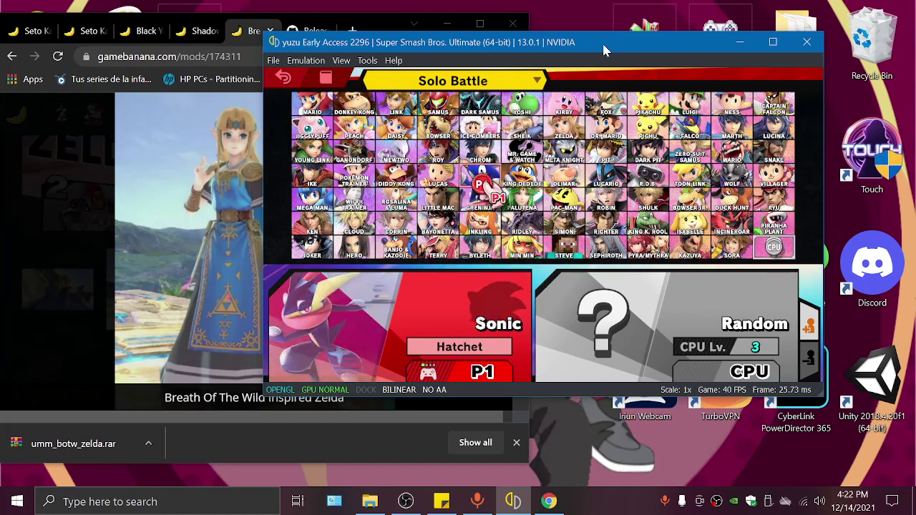
Step: Choose Zelda for P1 with the modded blue Breath of the Wild costume
key(c)
key(w)
key(s)
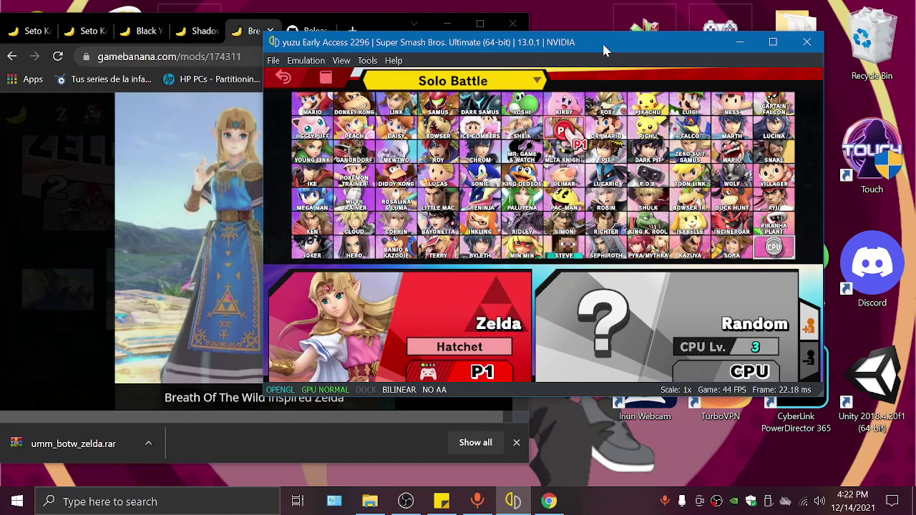
key(c)
key(e)
key(d)
key(s)
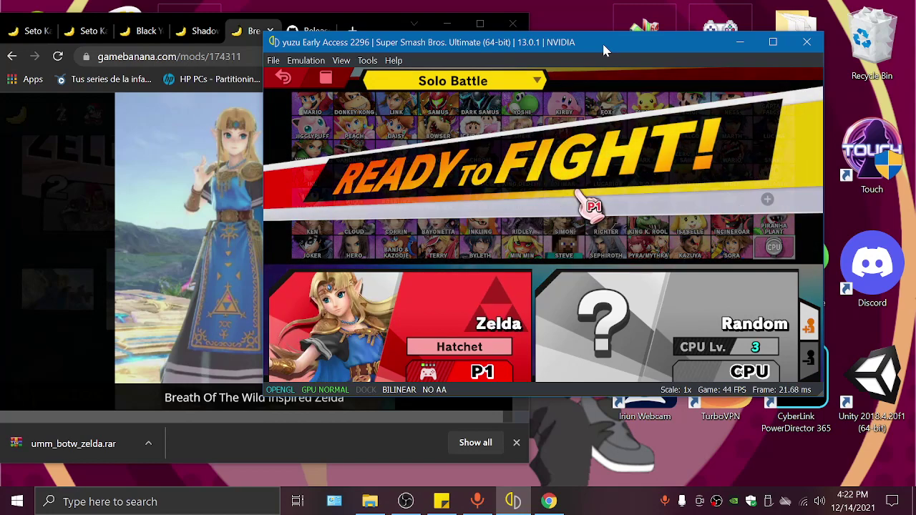
Step: Expand the Solo Battle to four fighter slots and set P3 and P4 to CPU
key(d)
key(c)
key(a)
key(s)
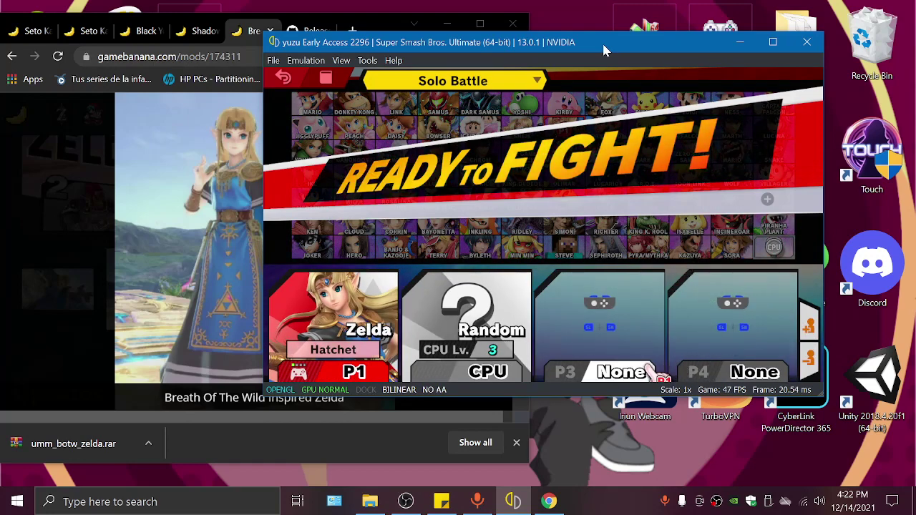
key(c)
key(d)
key(c)
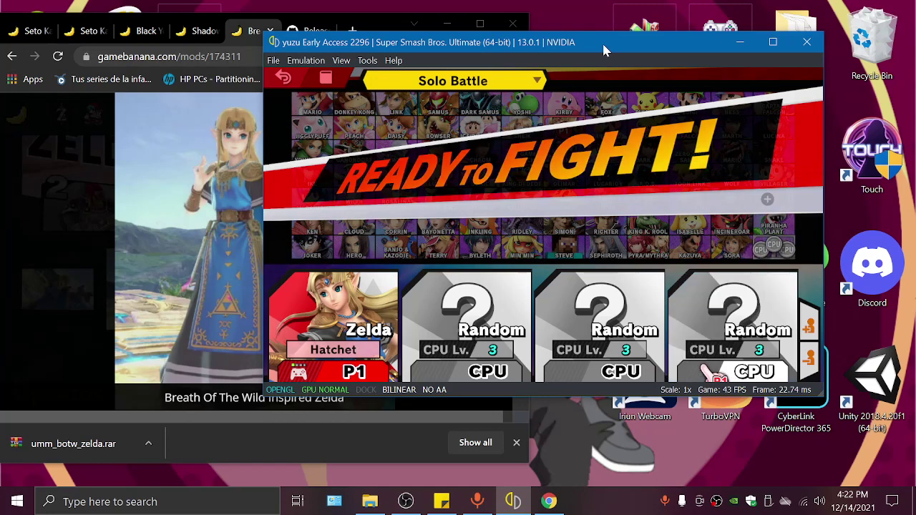
Step: Assign Sonic to the fourth fighter slot by moving its CPU token onto him
key(d)
key(w)
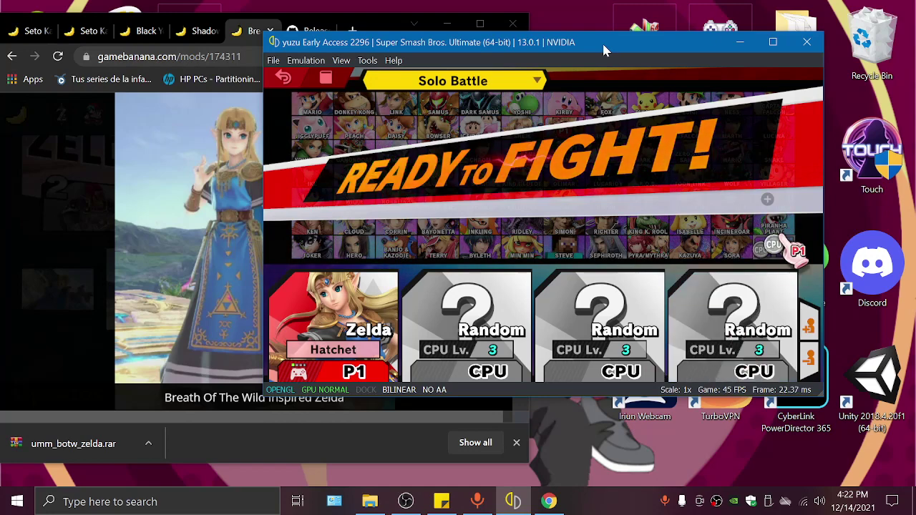
key(w)
key(a)
key(a)
key(s)
key(d)
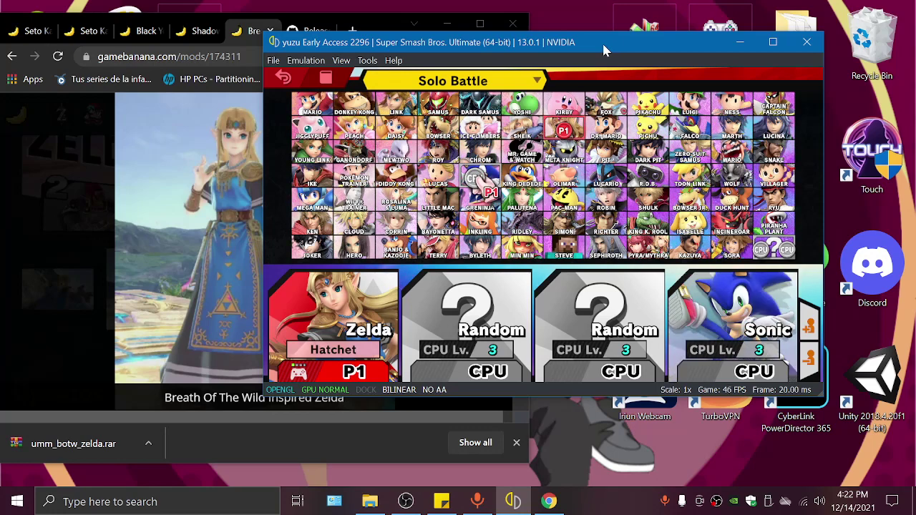
key(c)
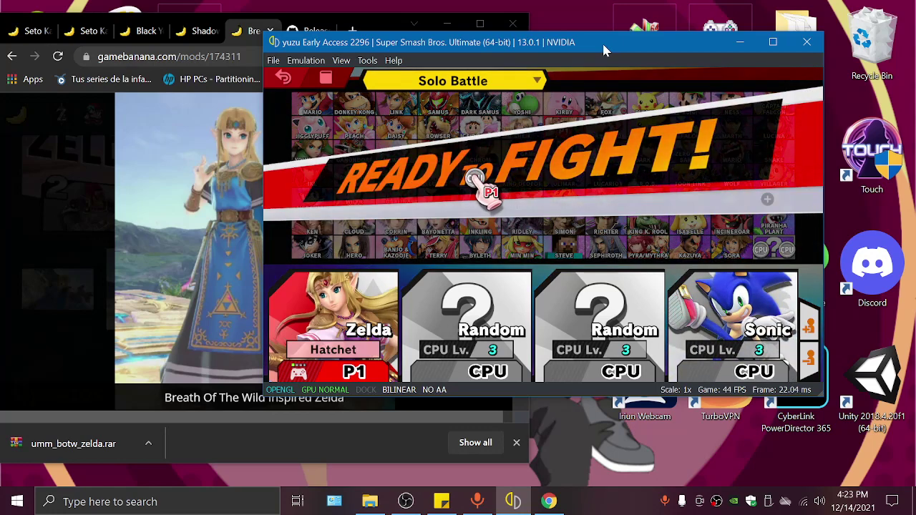
Step: Set the Sonic CPU's costume to Color 3, the Shadow mod
key(d)
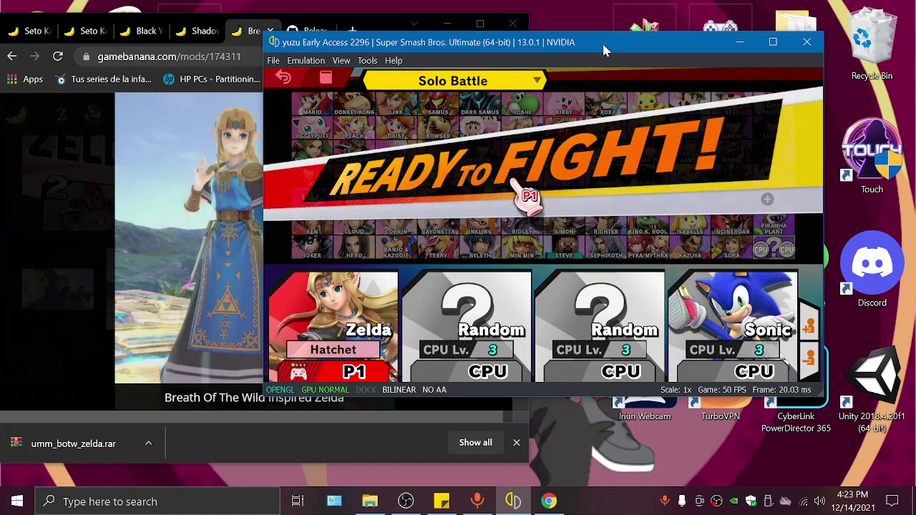
key(s)
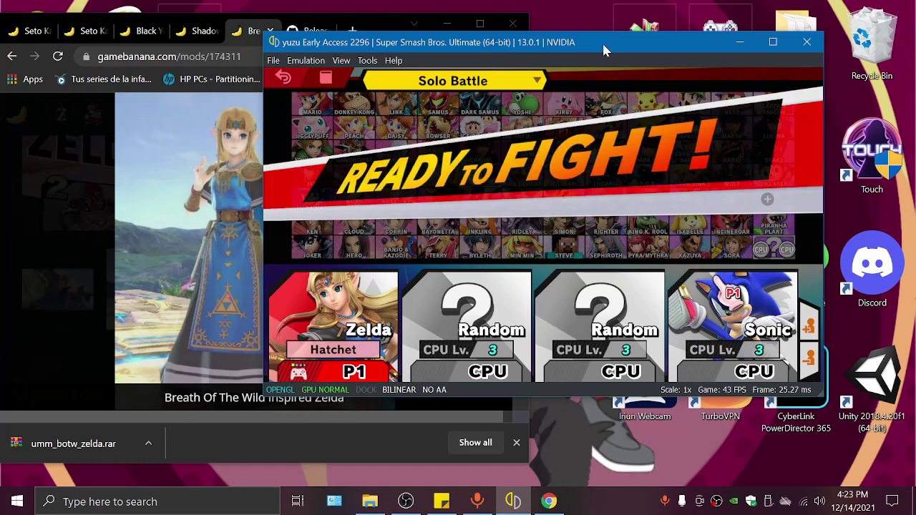
key(c)
key(d)
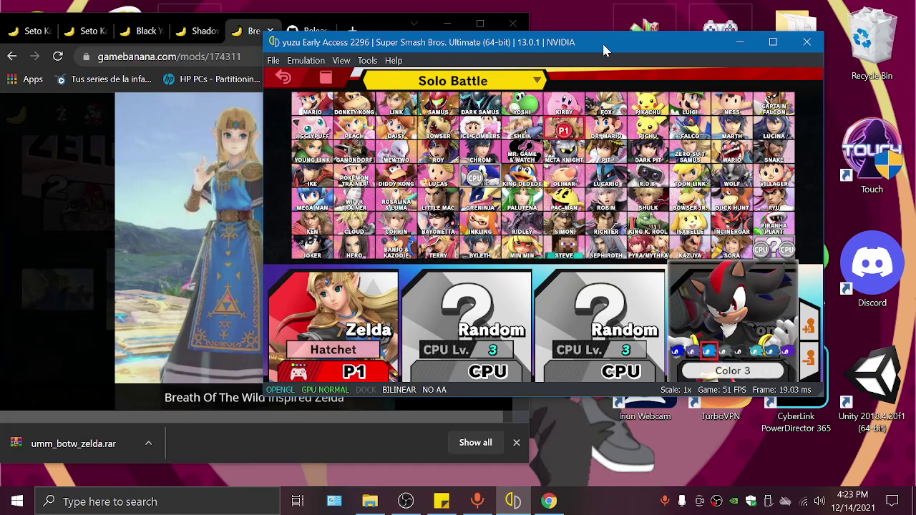
key(c)
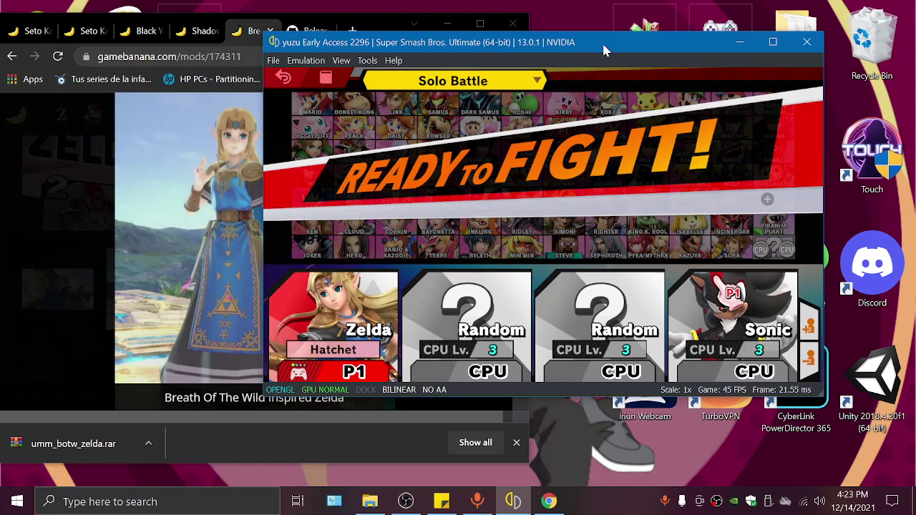
Step: Assign Joker to the third fighter slot by moving its CPU token onto him
key(a)
key(d)
key(w)
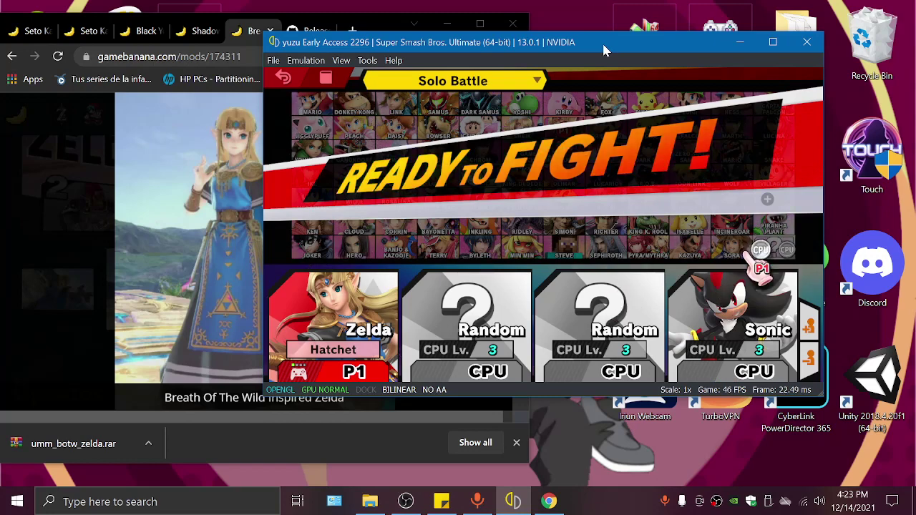
key(c)
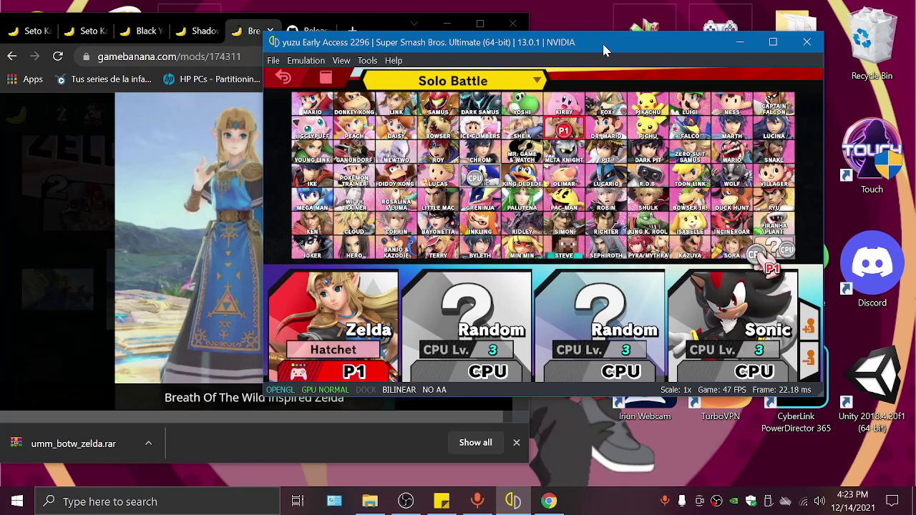
key(a)
key(w)
key(c)
key(a)
key(s)
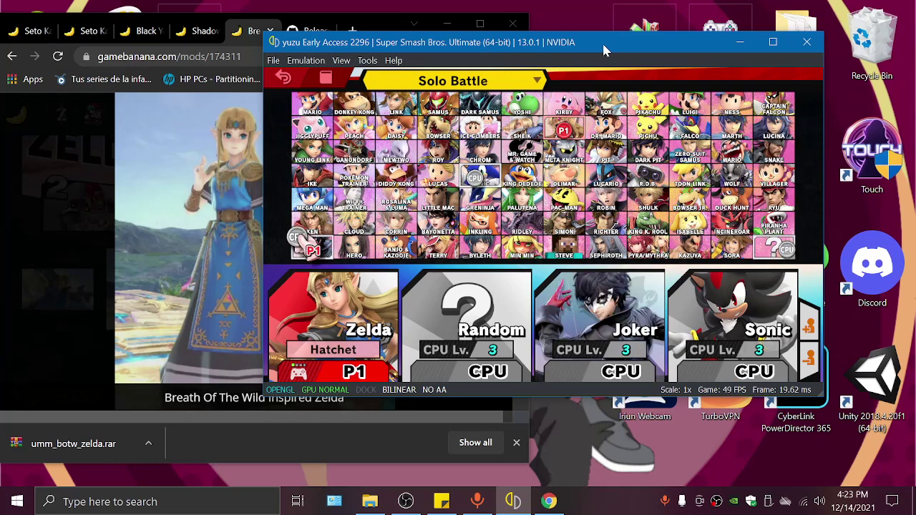
key(c)
Step: Set the Joker CPU's costume to Color 2, the Seto Kaiba mod
key(d)
key(s)
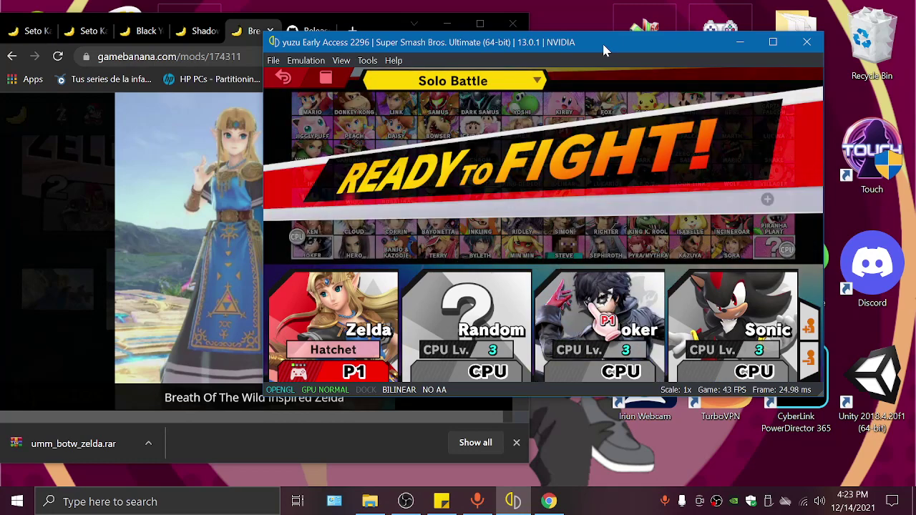
key(c)
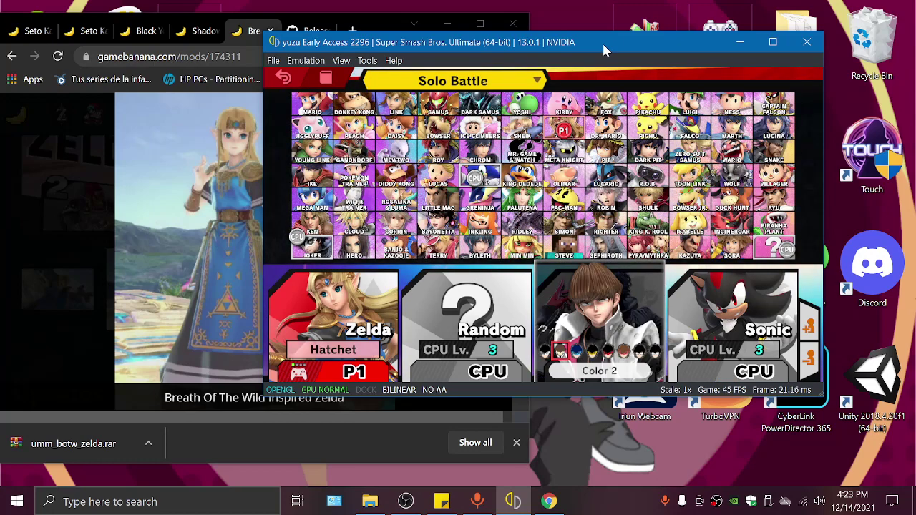
Step: Assign Yoshi to the second fighter slot by moving its CPU token onto him
key(w+d)
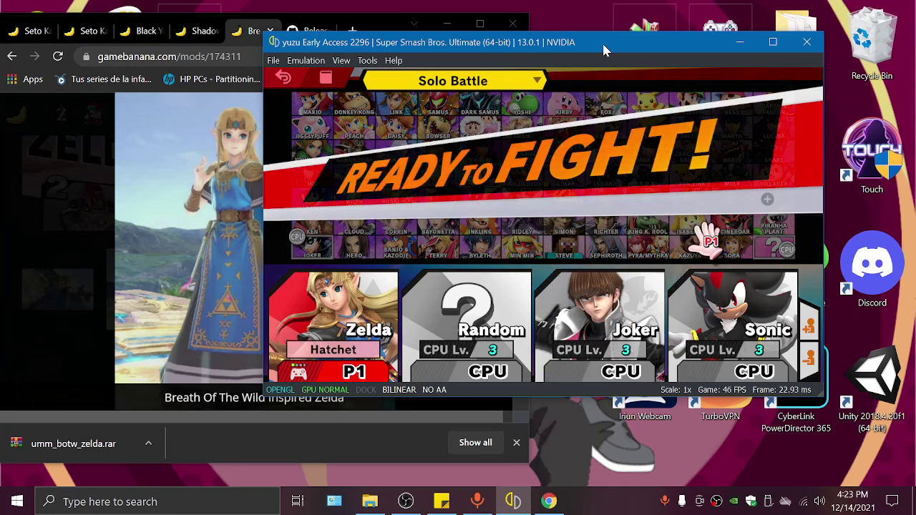
key(a)
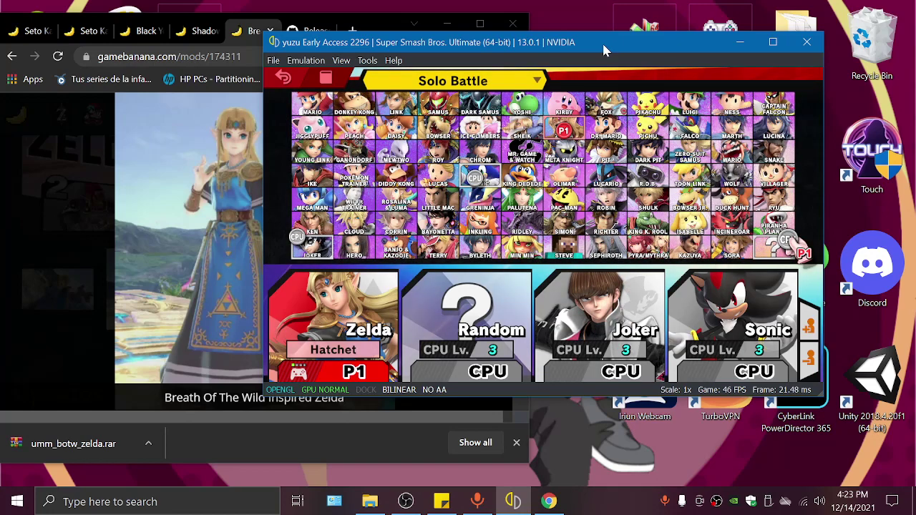
key(w+a)
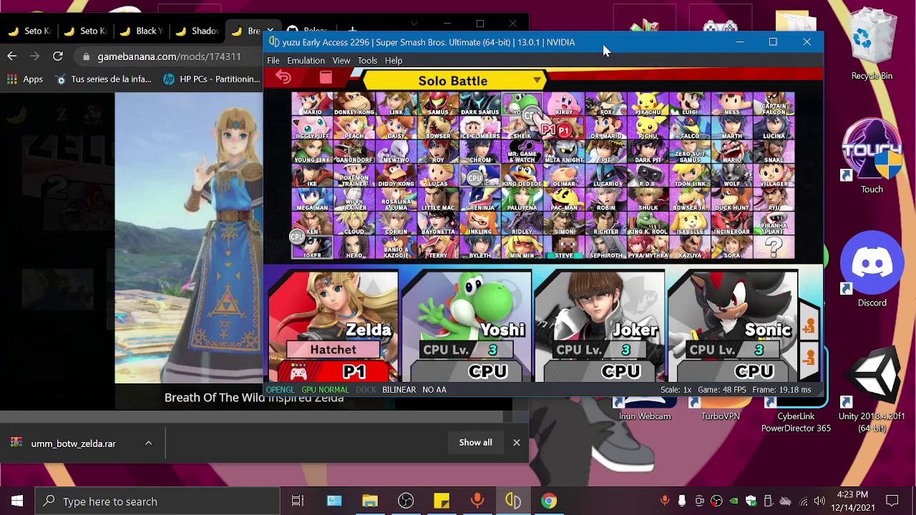
key(c)
Step: Set the Yoshi CPU's costume to the Black Yoshi mod
key(s)
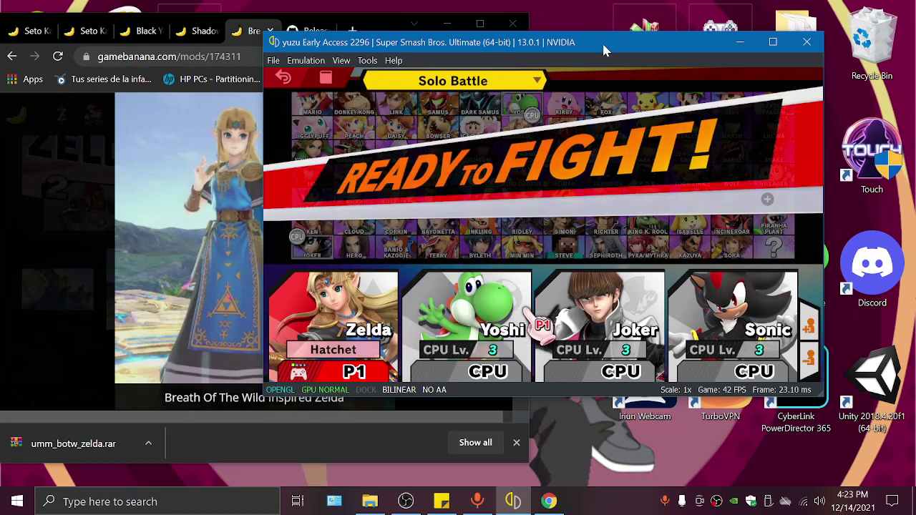
key(c)
key(d)
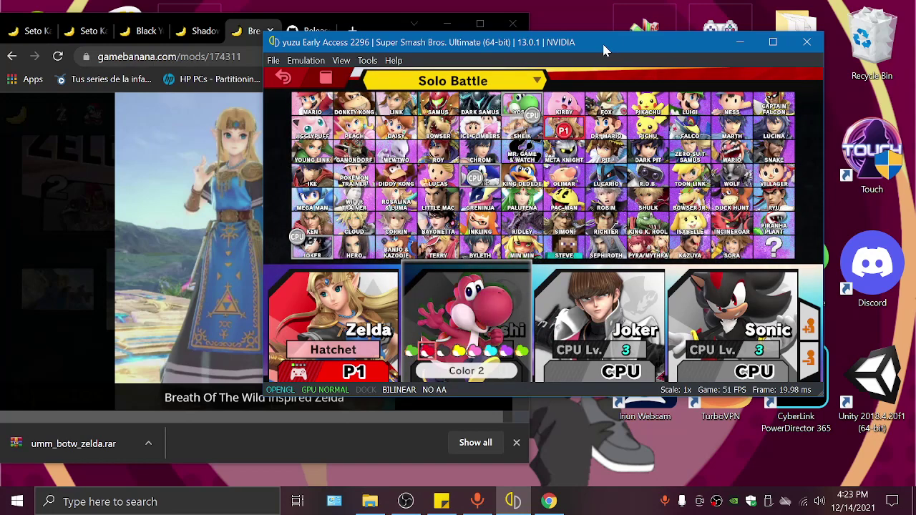
key(d)
key(c)
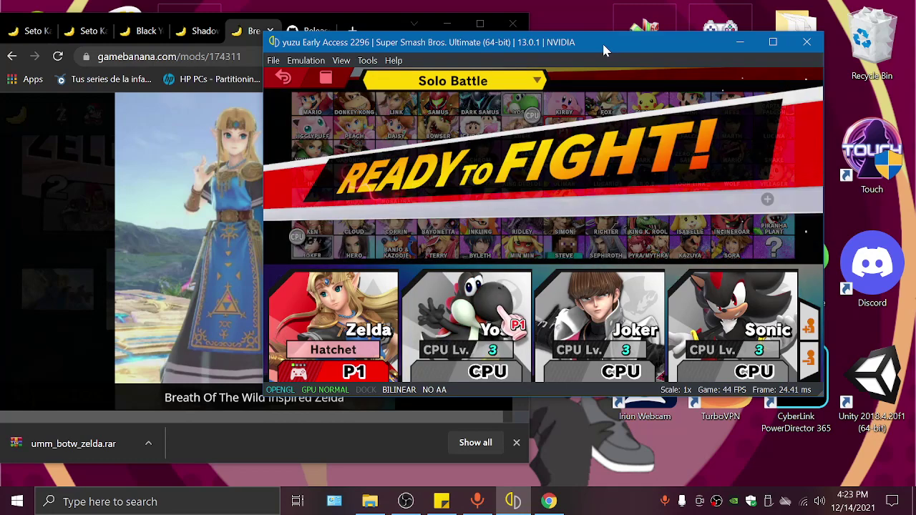
Step: Start the battle with the four chosen fighters and minimize the browser window behind the game
key(w)
key(d)
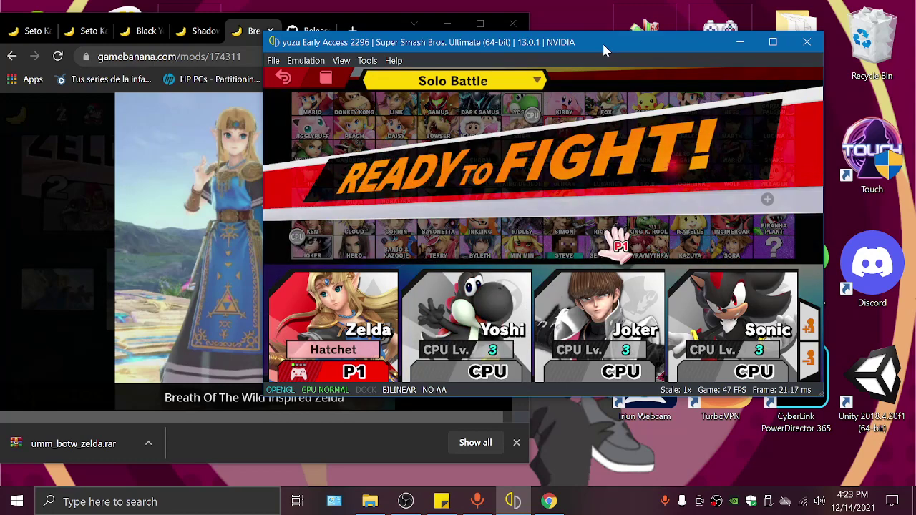
key(c)
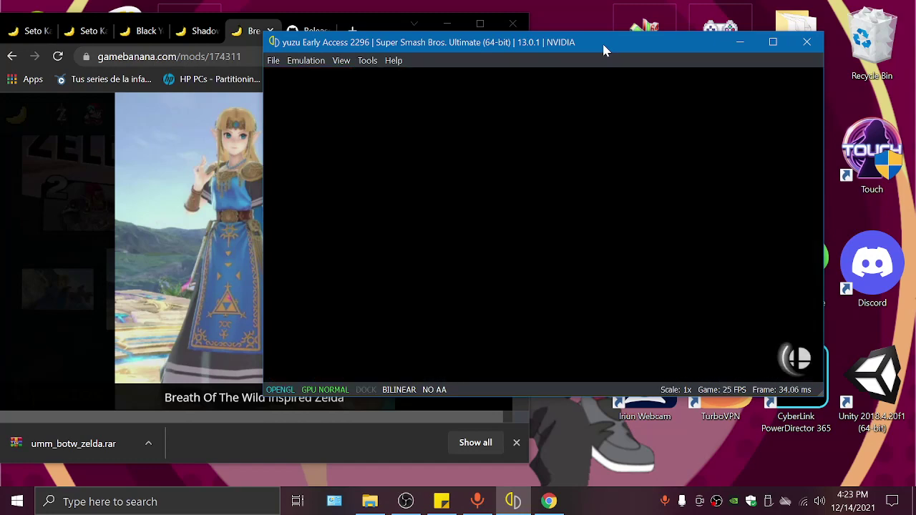
click(452, 24)
mouse_move(516, 52)
mouse_down()
mouse_move(492, 51)
mouse_move(505, 52)
mouse_up()
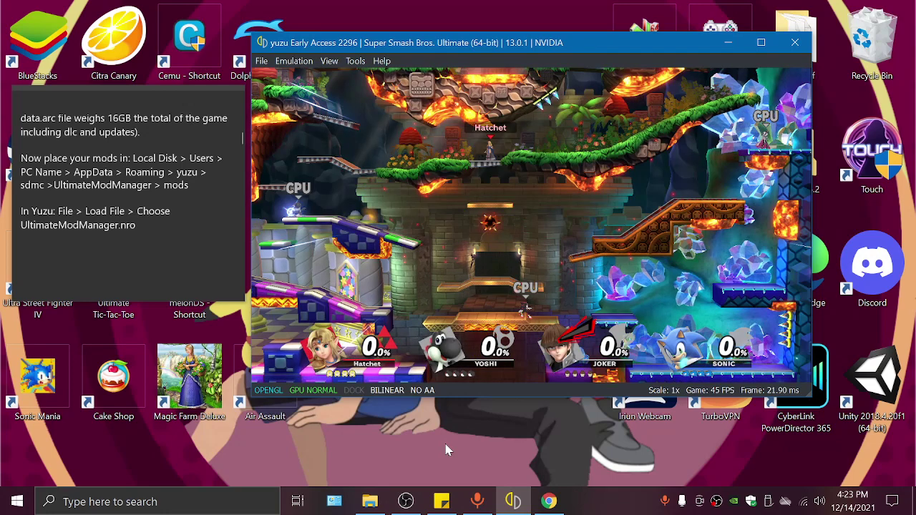
Step: Pause the battle on the castle-and-lava stage and quit it
key(m)
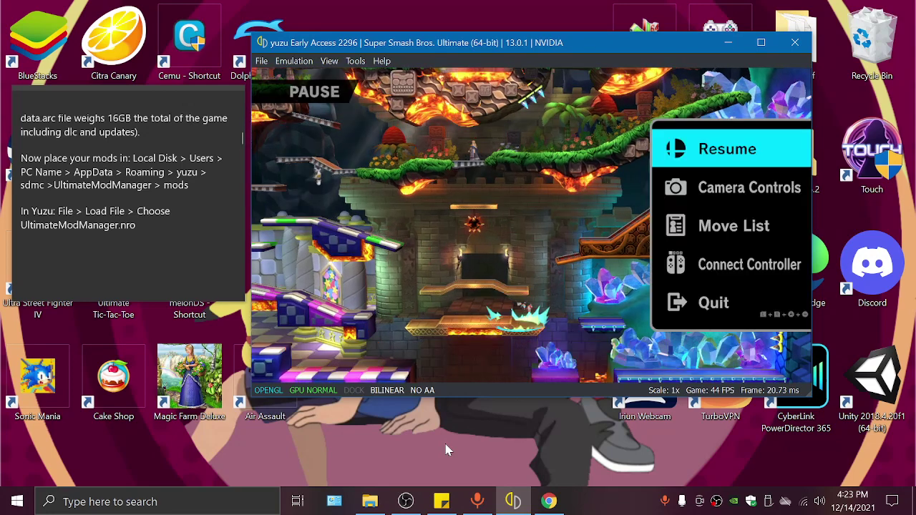
key(s)
key(s)
key(s)
key(s)
key(c)
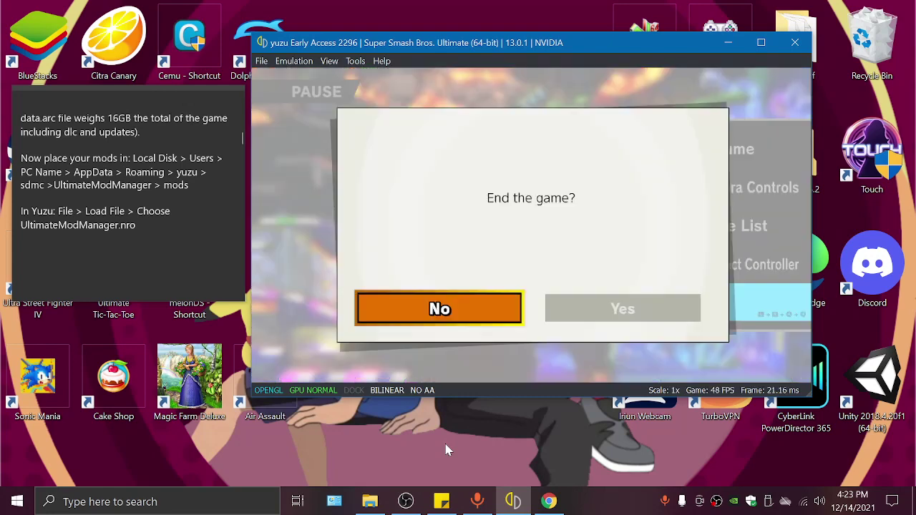
key(m)
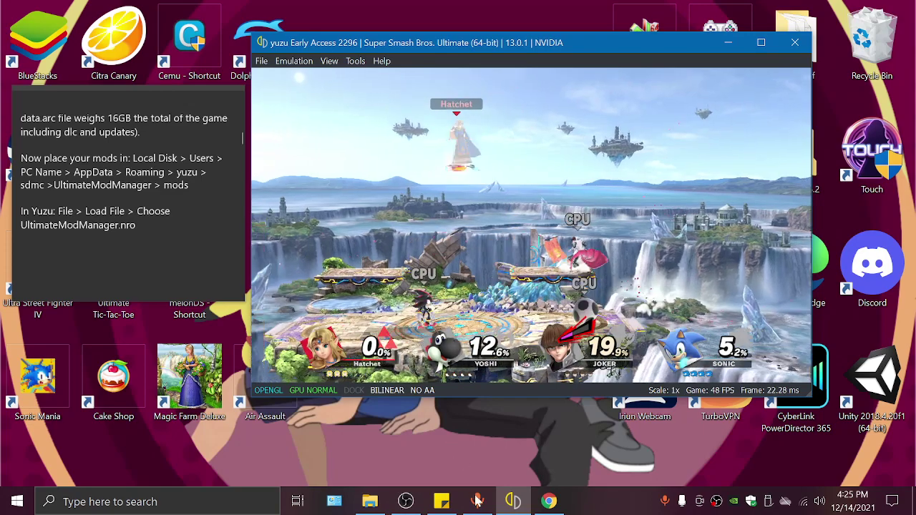
Step: Bring up OBS to check the recording, and return to the game
click(406, 501)
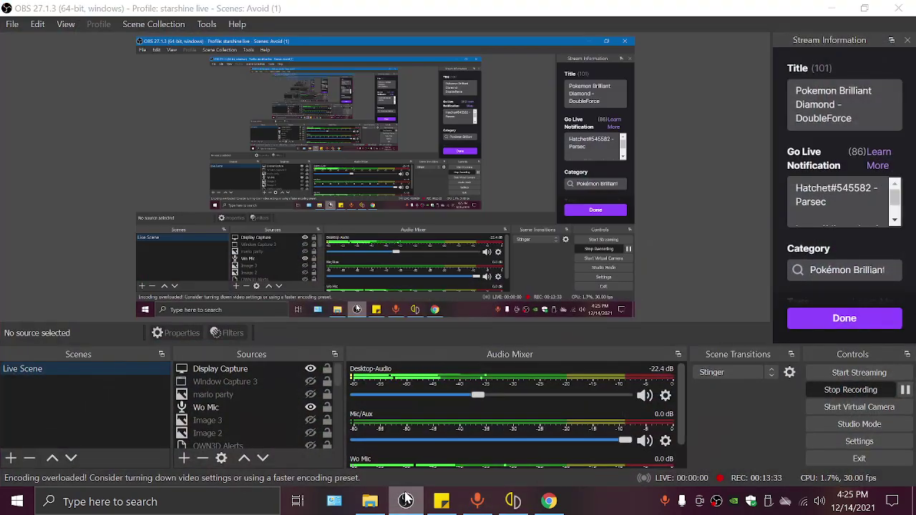
click(406, 501)
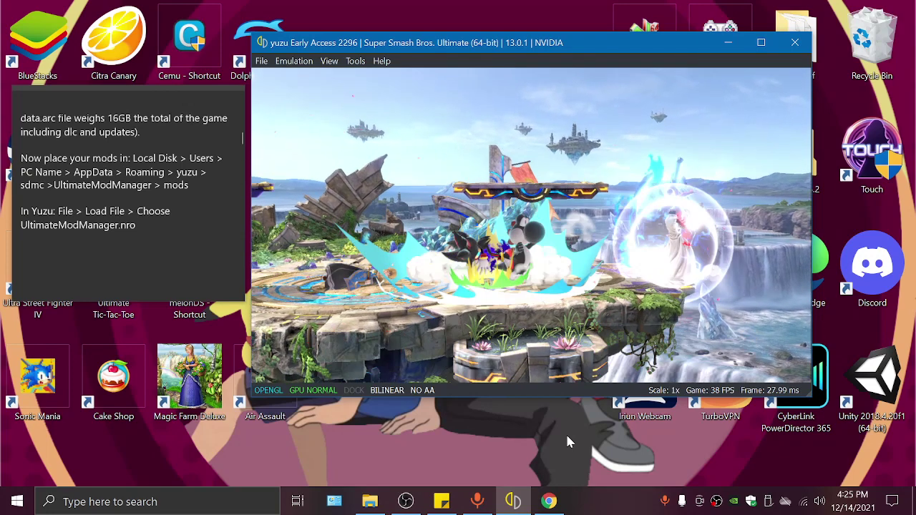
Step: Pause the battle on the waterfall stage and end it to reach the results screen with the four modded fighters
key(m)
key(Down)
key(Down)
key(Down)
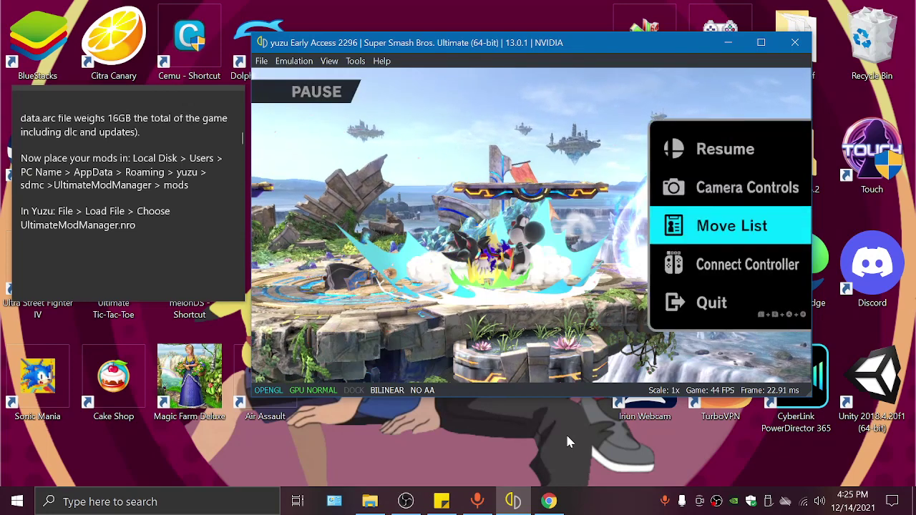
key(c)
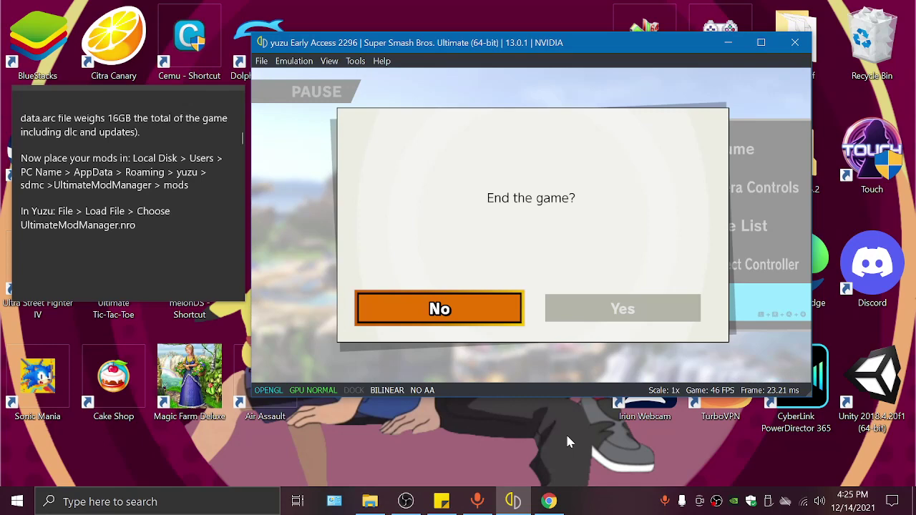
key(m)
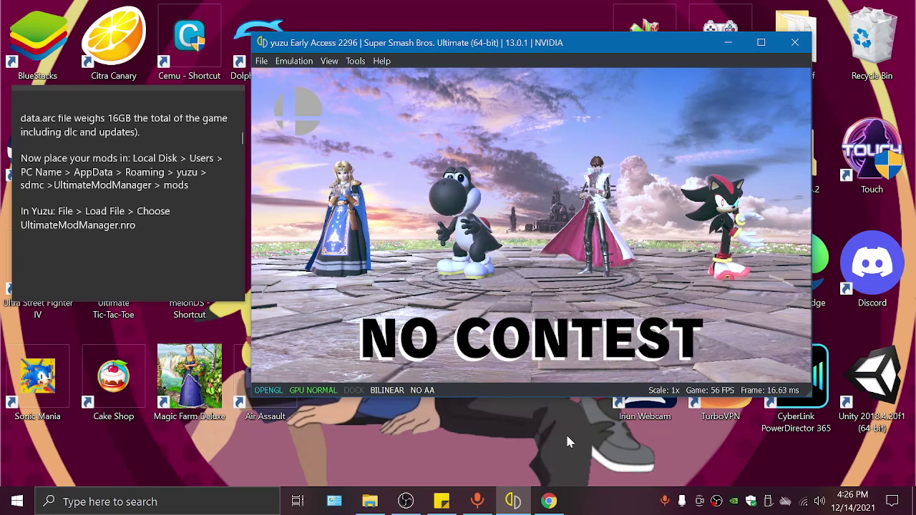
Step: Switch to Chrome, maximize its window and close the enlarged Breath Of The Wild Inspired Zelda picture
click(549, 501)
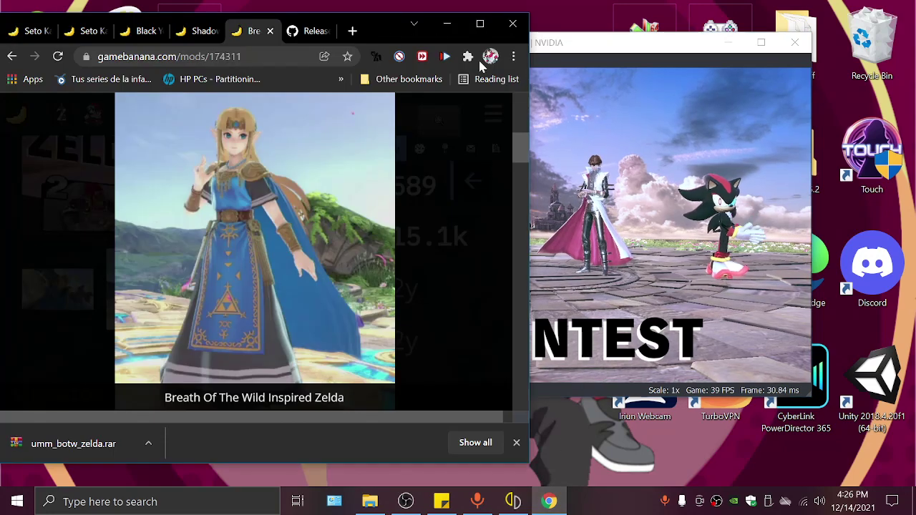
click(479, 21)
click(776, 177)
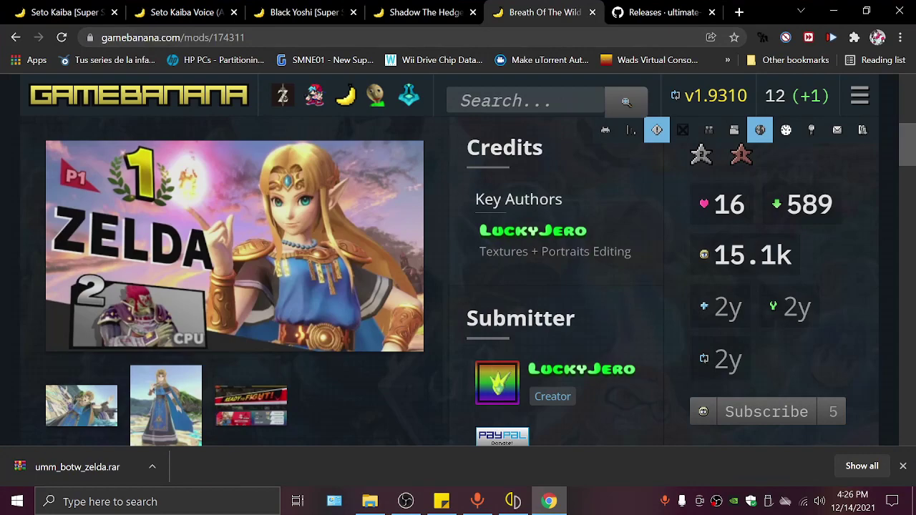
Step: Look over the Shadow The Hedgehog and Black Yoshi mod pages on GameBanana
click(425, 20)
scroll(408, 275, up, 10)
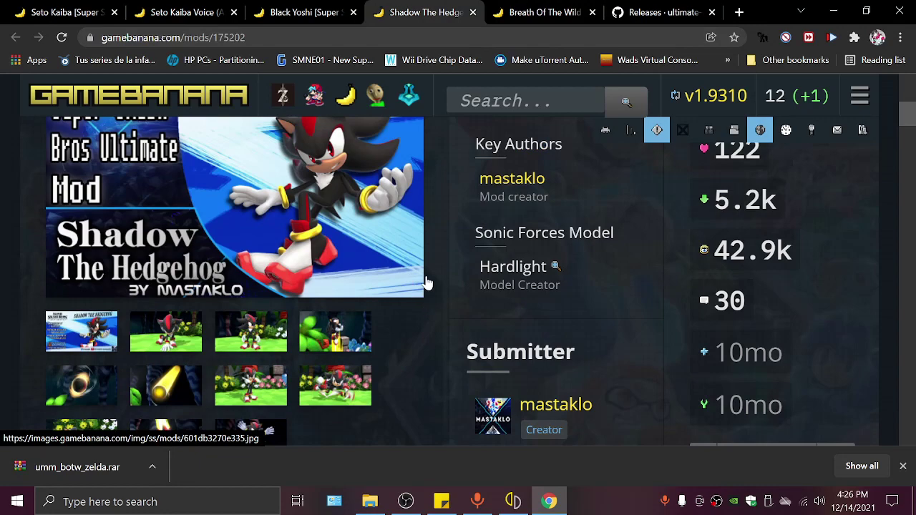
click(308, 10)
scroll(424, 313, up, 10)
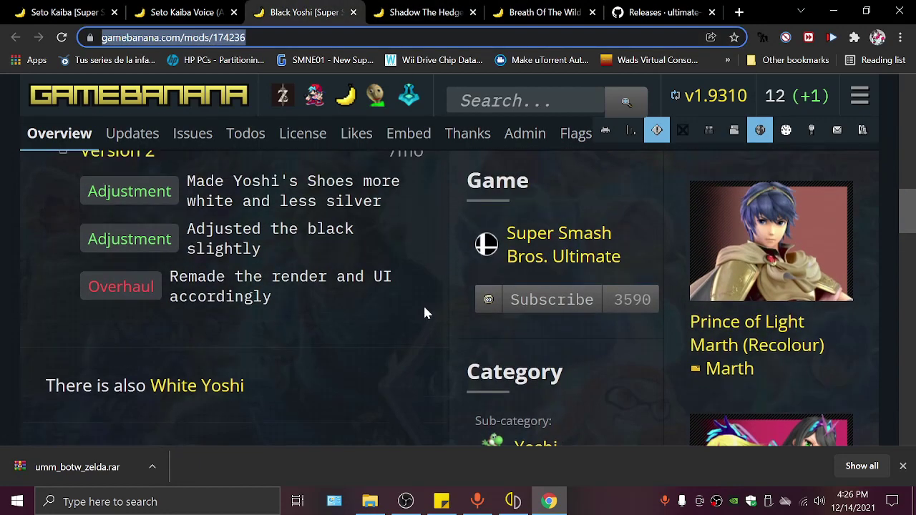
scroll(425, 313, up, 2)
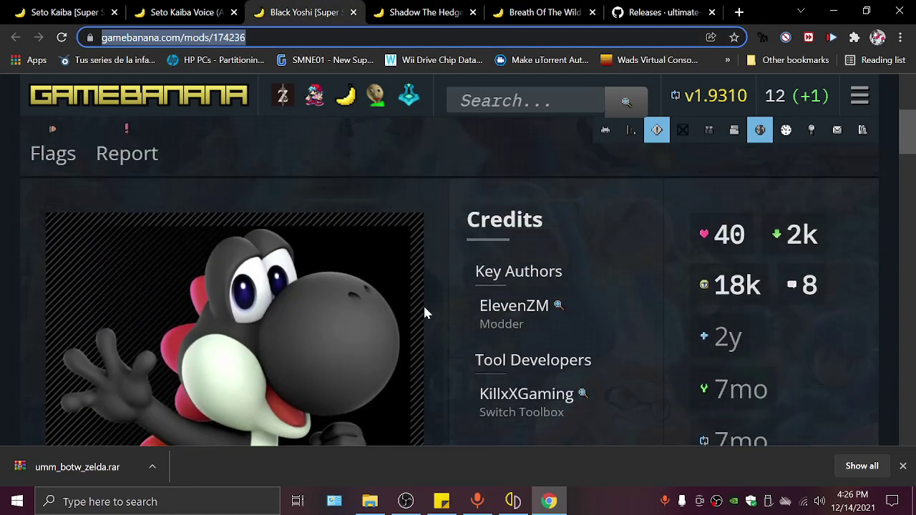
scroll(432, 315, down, 3)
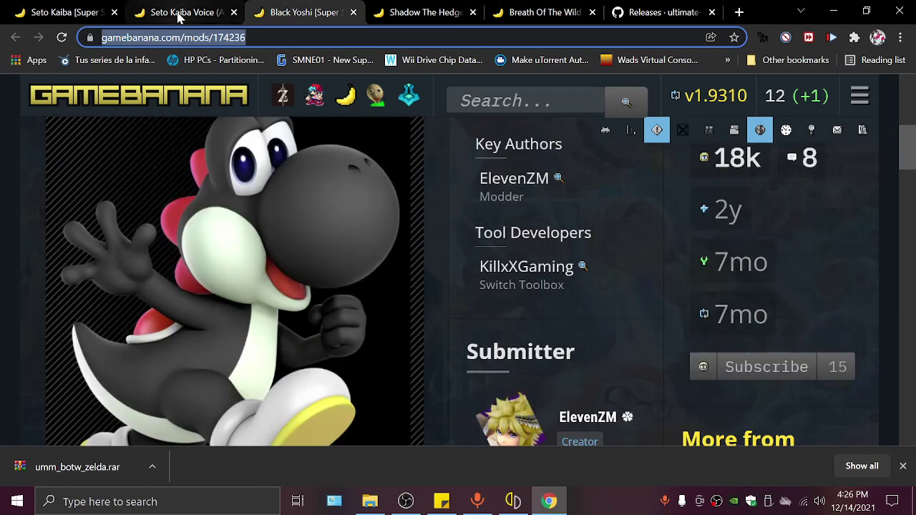
Step: Look through the Seto Kaiba Voice mod page, including its updates and credits
click(185, 12)
scroll(437, 293, down, 5)
scroll(436, 294, up, 8)
scroll(436, 293, down, 7)
scroll(438, 295, up, 3)
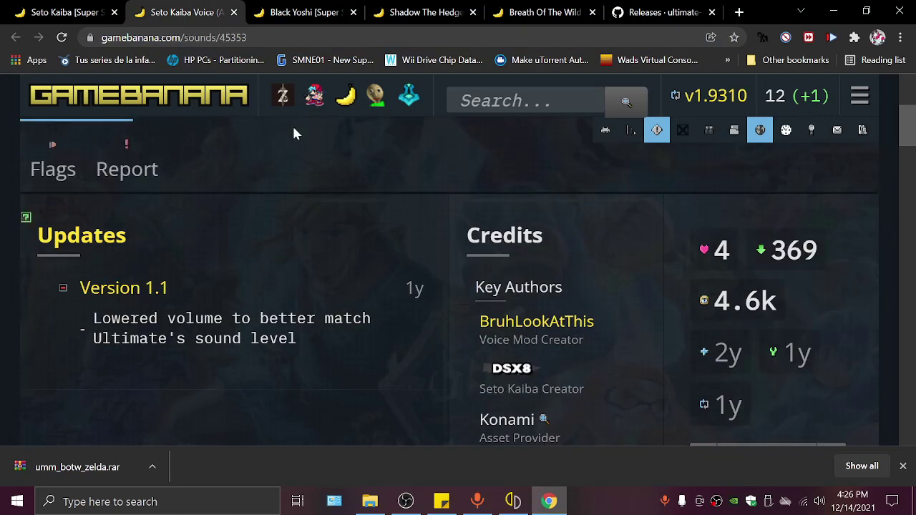
Step: Read through the Seto Kaiba skin mod page and highlight "ArcInstaller/UMM" in its 2.0.0 update notes
key(ctrl+shift+Tab)
scroll(444, 319, up, 10)
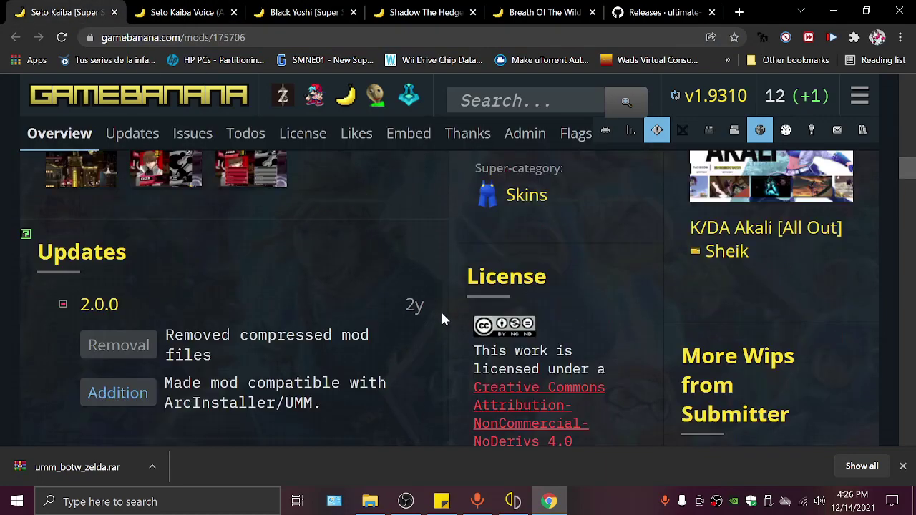
scroll(441, 320, up, 3)
scroll(441, 320, down, 3)
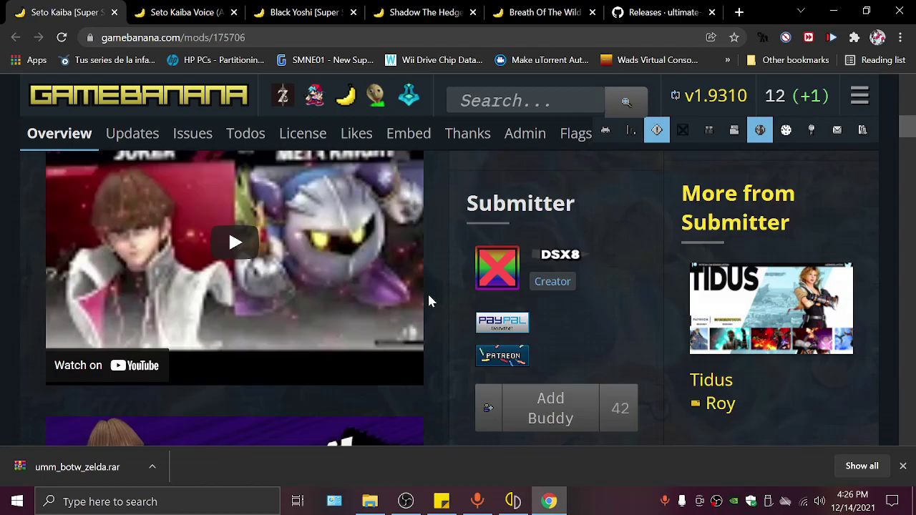
scroll(400, 279, down, 10)
scroll(399, 278, down, 3)
scroll(399, 278, up, 5)
scroll(399, 278, down, 1)
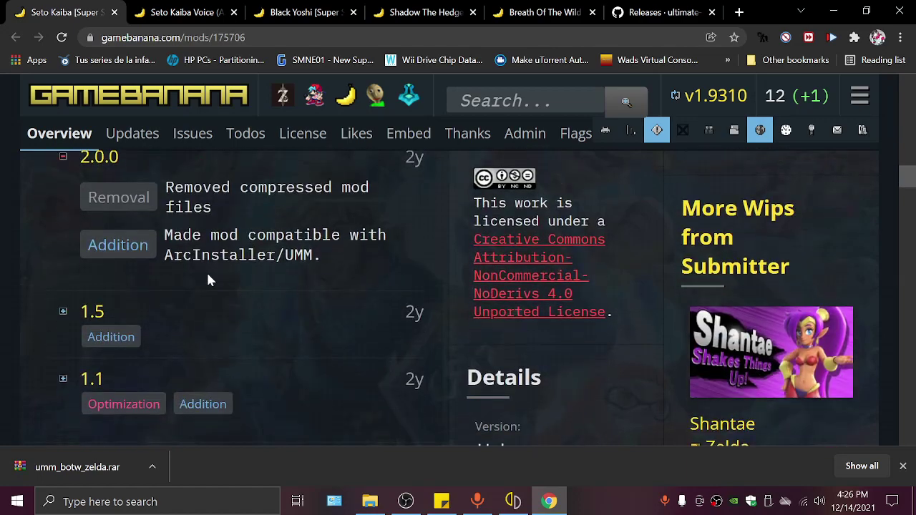
drag(164, 255, 313, 255)
Step: Check the update notes on the Breath Of The Wild Zelda and Black Yoshi mod pages for mod manager compatibility
key(ctrl+5)
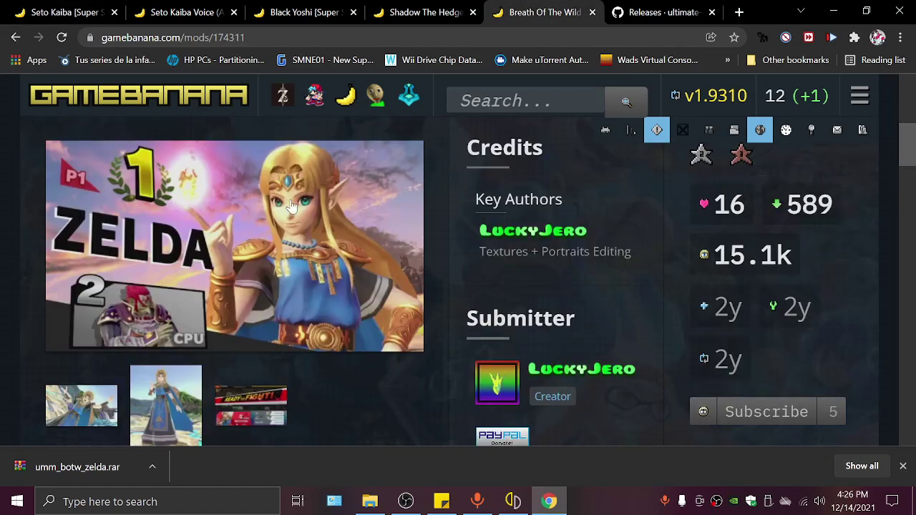
scroll(390, 251, down, 6)
scroll(390, 257, up, 6)
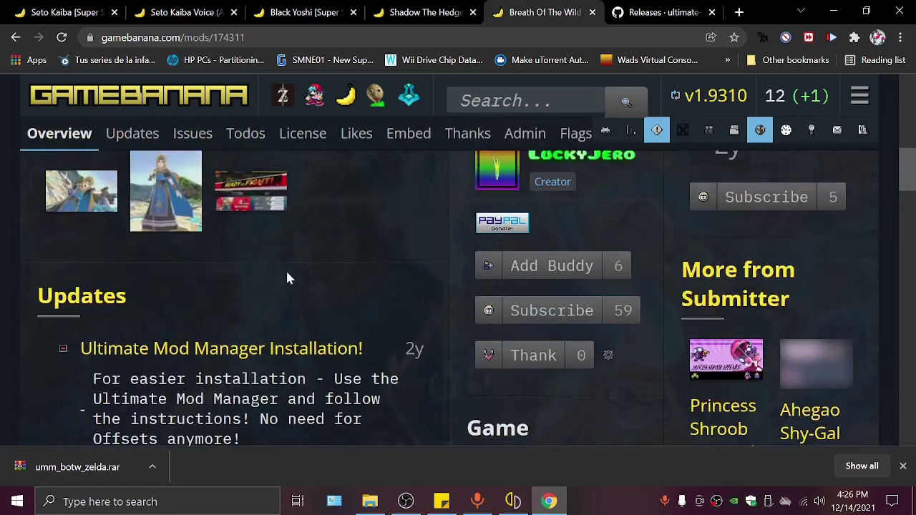
scroll(286, 277, down, 2)
key(ctrl+3)
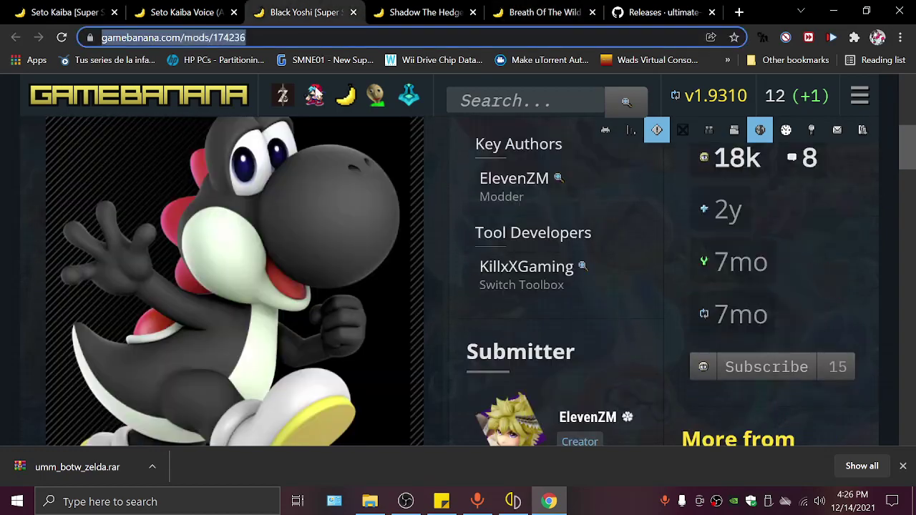
scroll(370, 276, down, 8)
scroll(351, 293, down, 2)
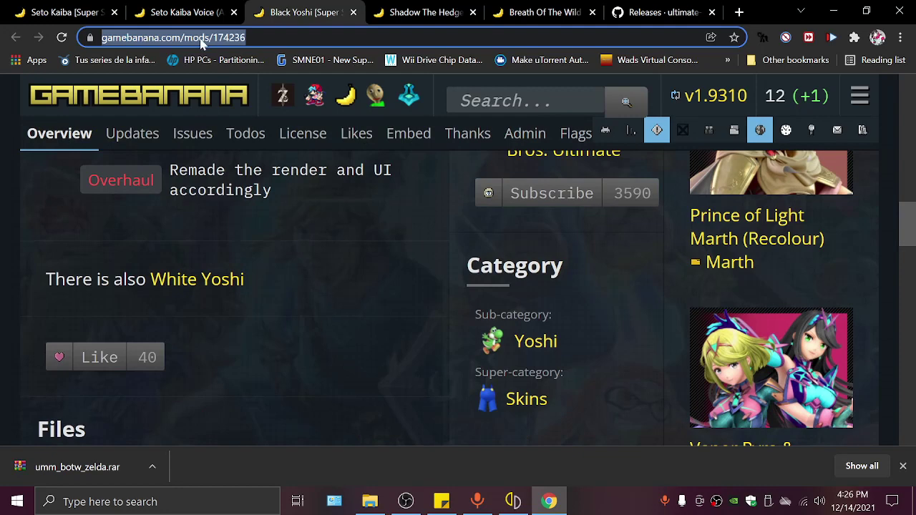
Step: Go back over the open mod pages and read the Shadow The Hedgehog description down to its files section
click(184, 15)
key(ctrl+1)
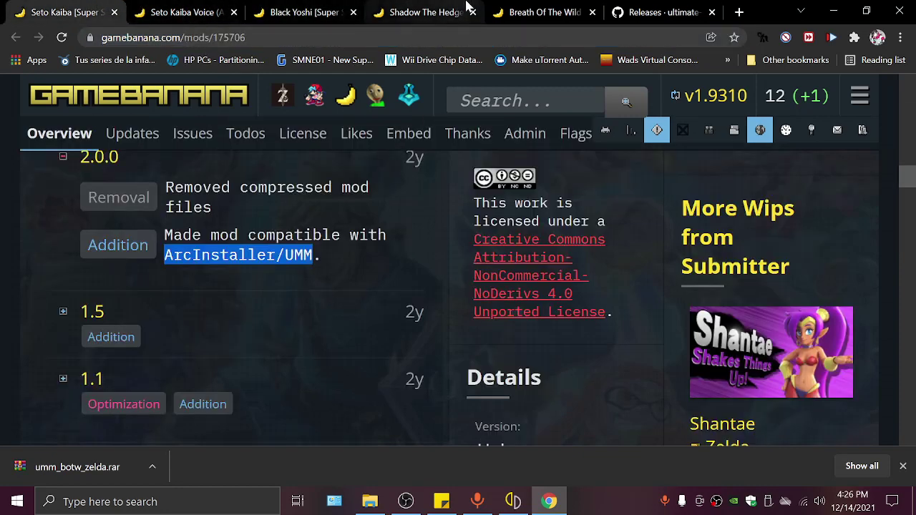
click(509, 13)
click(433, 13)
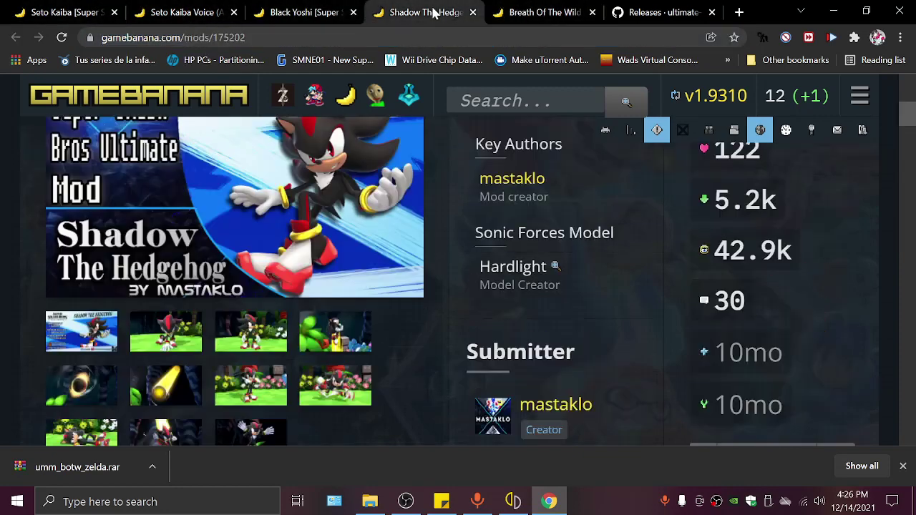
scroll(403, 239, down, 10)
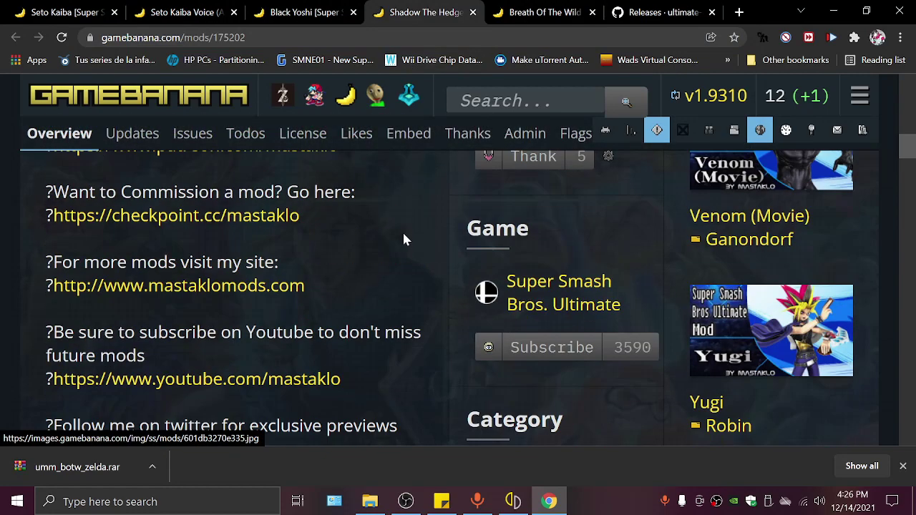
scroll(403, 239, down, 3)
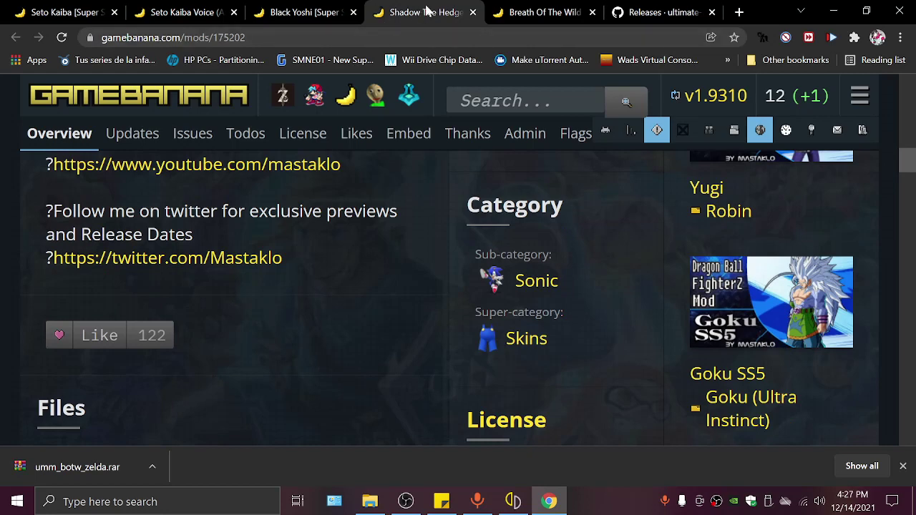
Step: Switch from the browser to yuzu and stop the running Super Smash Bros. Ultimate game
click(834, 13)
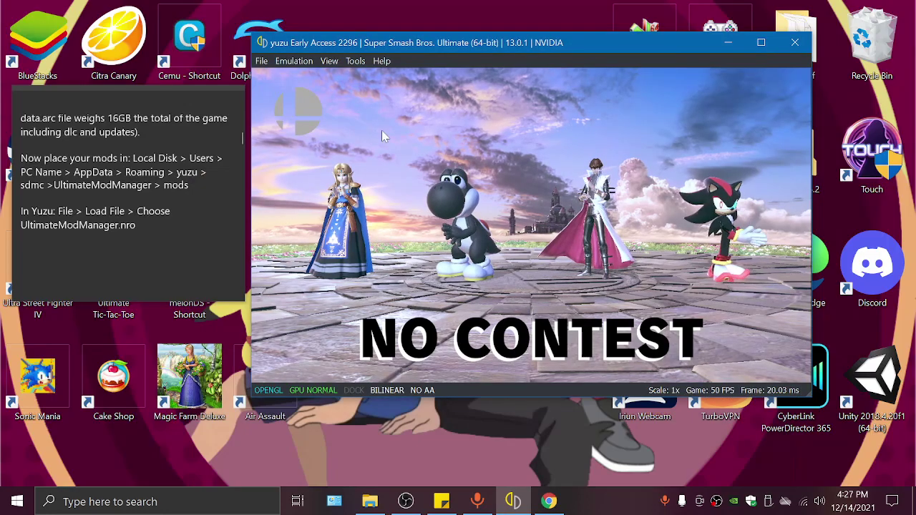
click(288, 63)
click(299, 96)
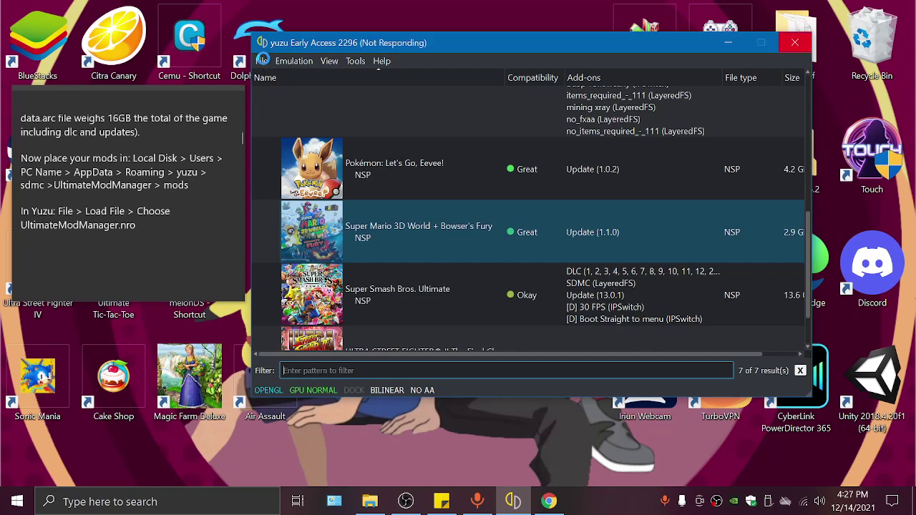
Step: Load the Ultimate_Mod_Manager.nro file from the Downloads folder into yuzu and show its mod installer list
click(262, 61)
click(262, 62)
click(262, 61)
click(274, 100)
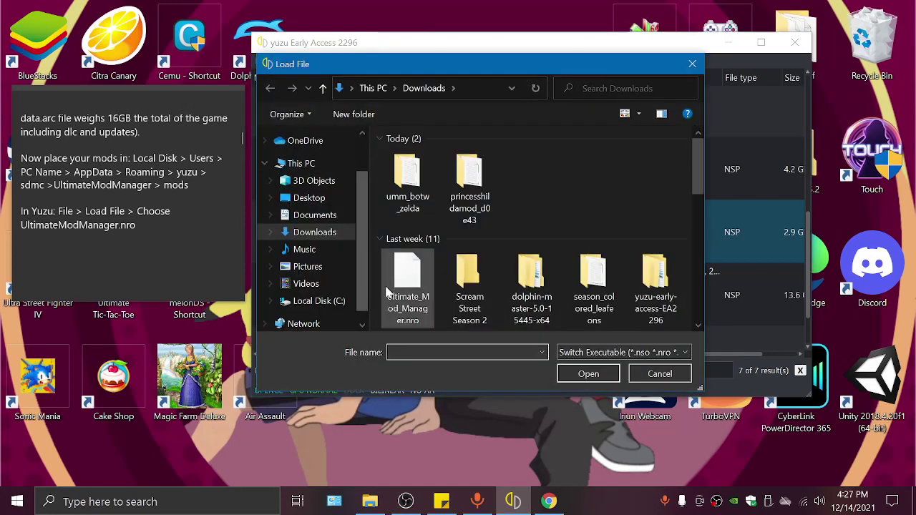
double_click(406, 279)
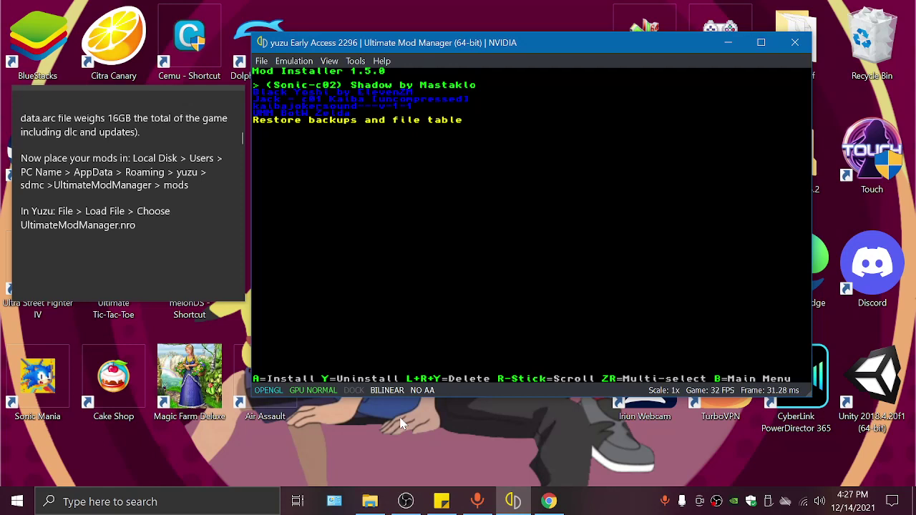
Step: Go through the mod installer list down to UMM BotW Zelda, and stop the mod manager's emulation
key(Down)
key(Down)
key(Down)
key(Down)
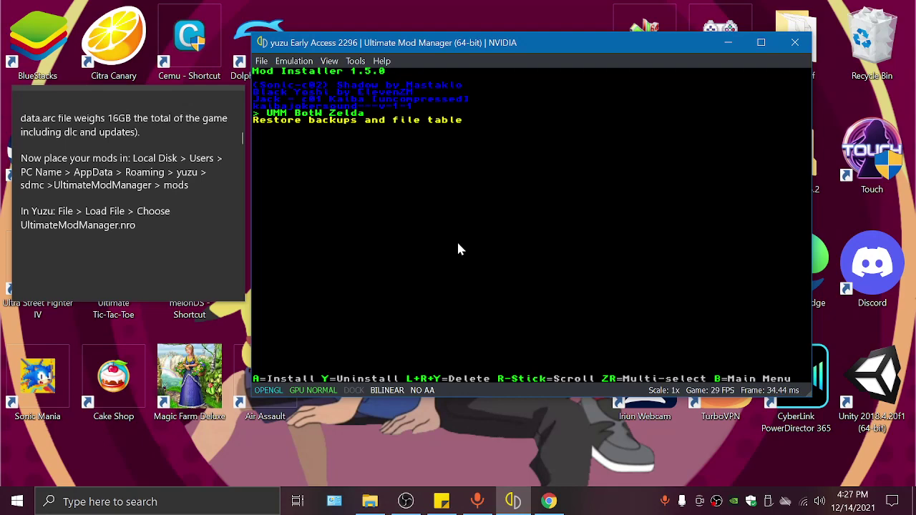
click(294, 61)
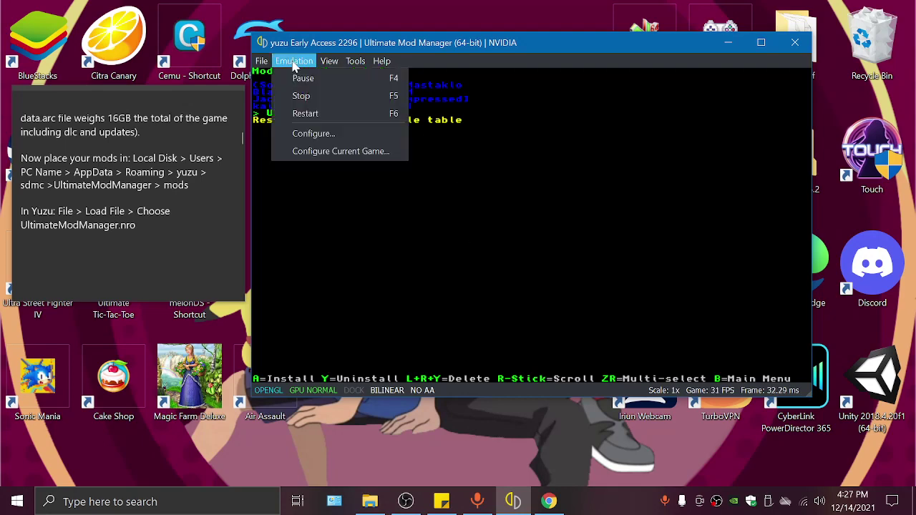
click(296, 93)
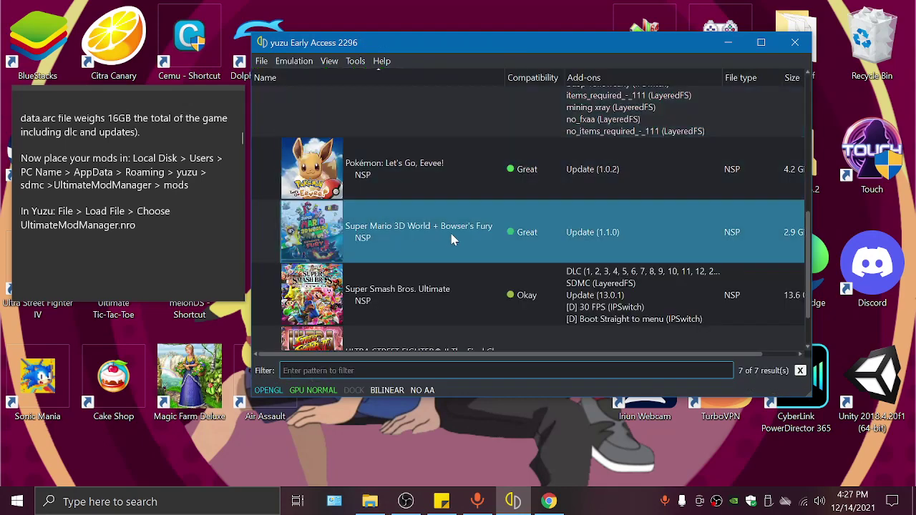
Step: Check the SDMC entry among the add-ons in the Super Smash Bros. Ultimate properties and close them
scroll(516, 246, down, 4)
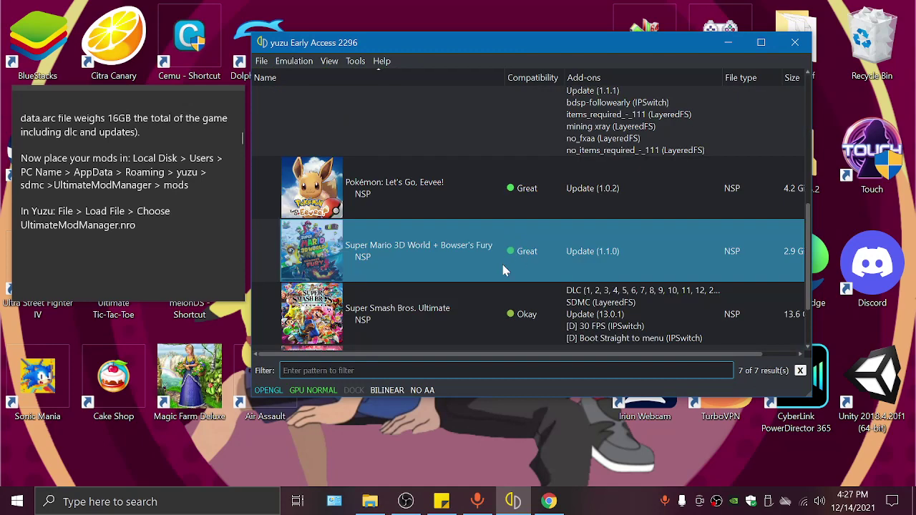
scroll(499, 263, down, 1)
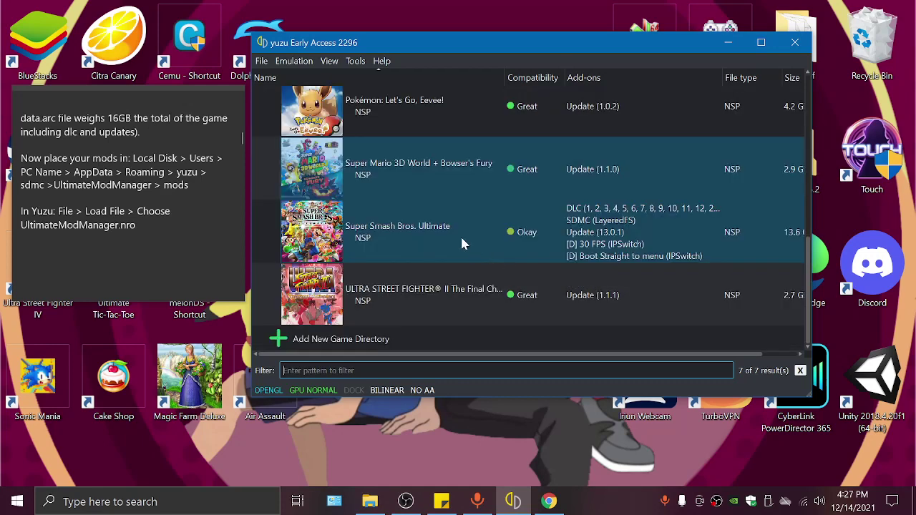
right_click(447, 235)
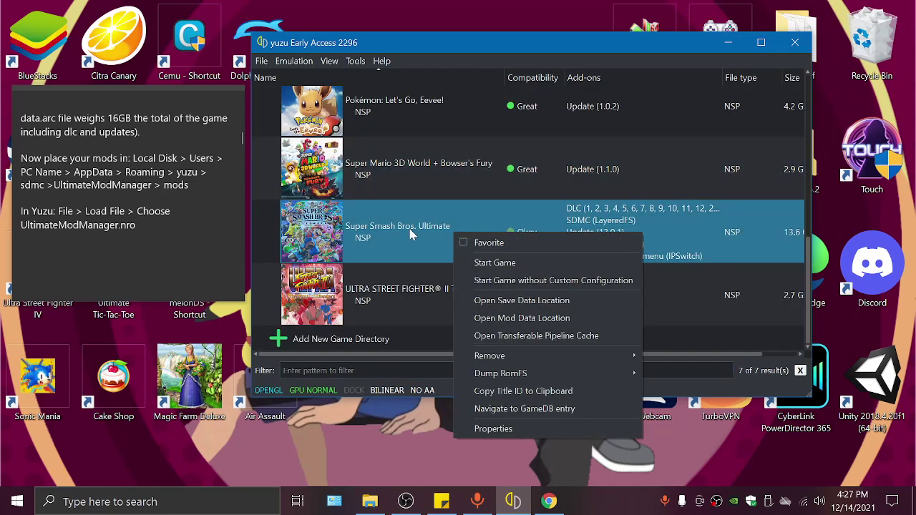
click(494, 429)
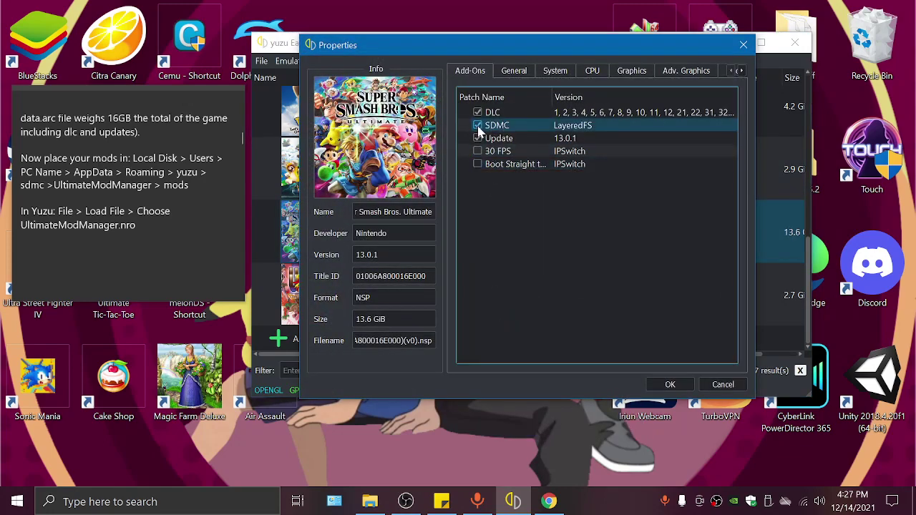
click(743, 44)
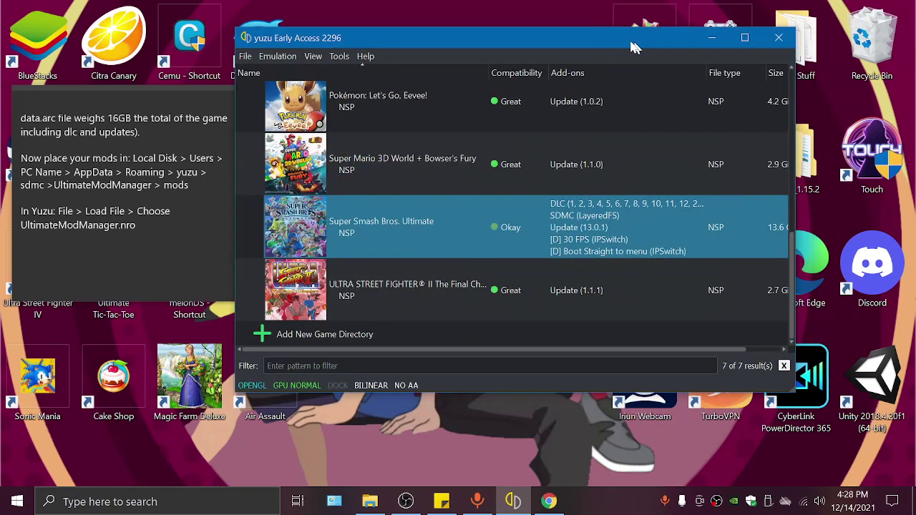